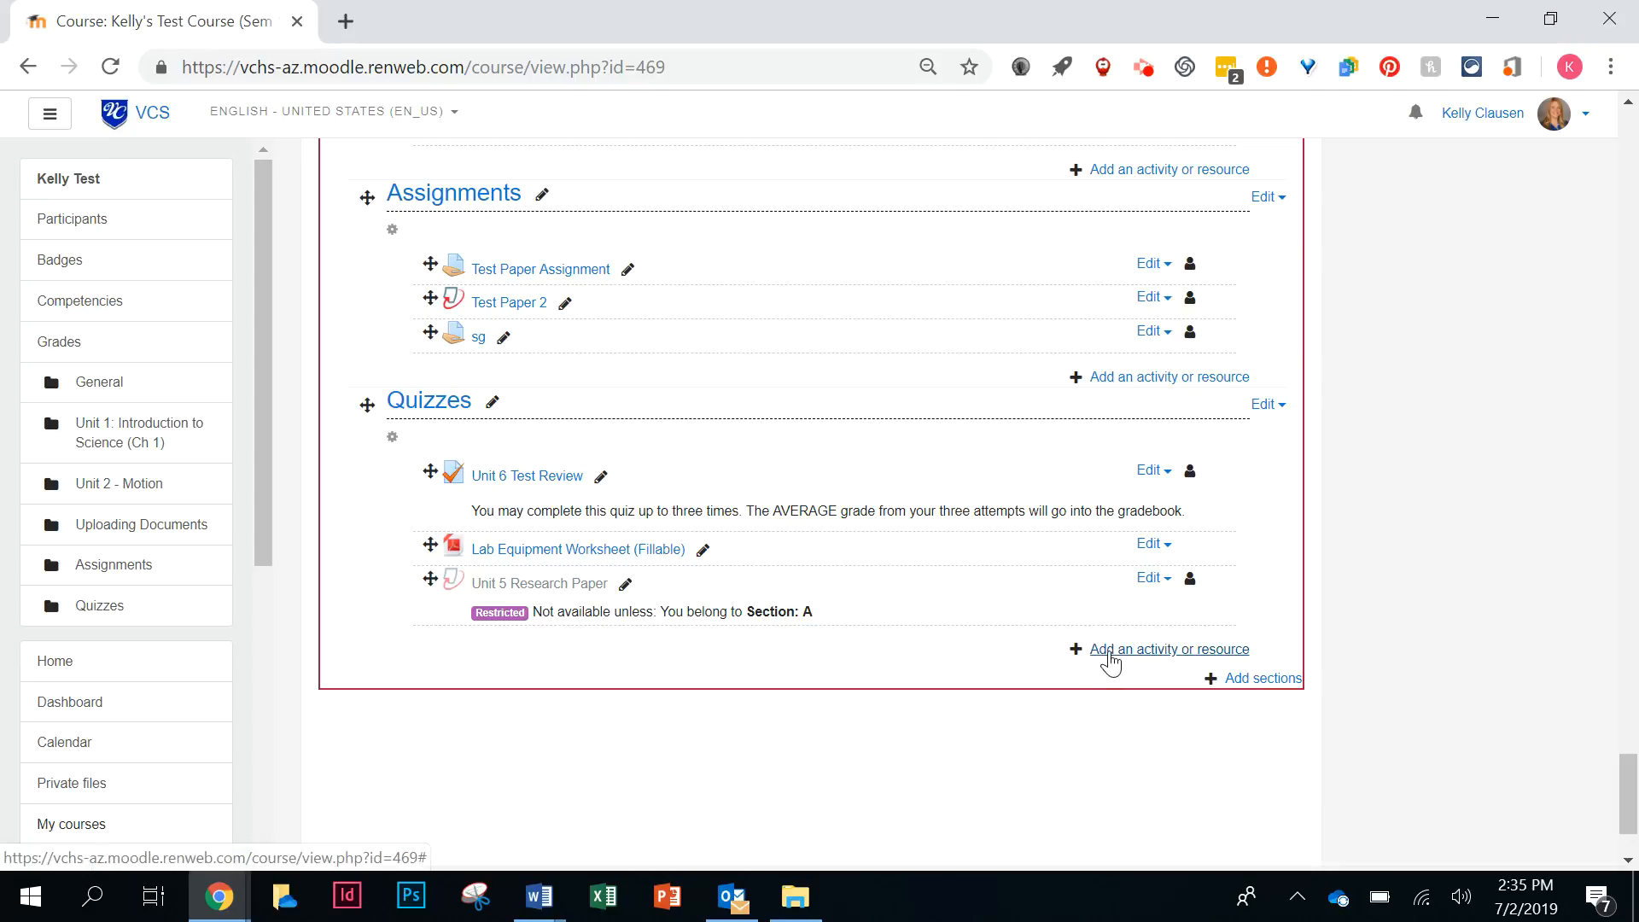
Add a new Turnitin Assignment 2 activity to the Quizzes section of the course
click(1109, 653)
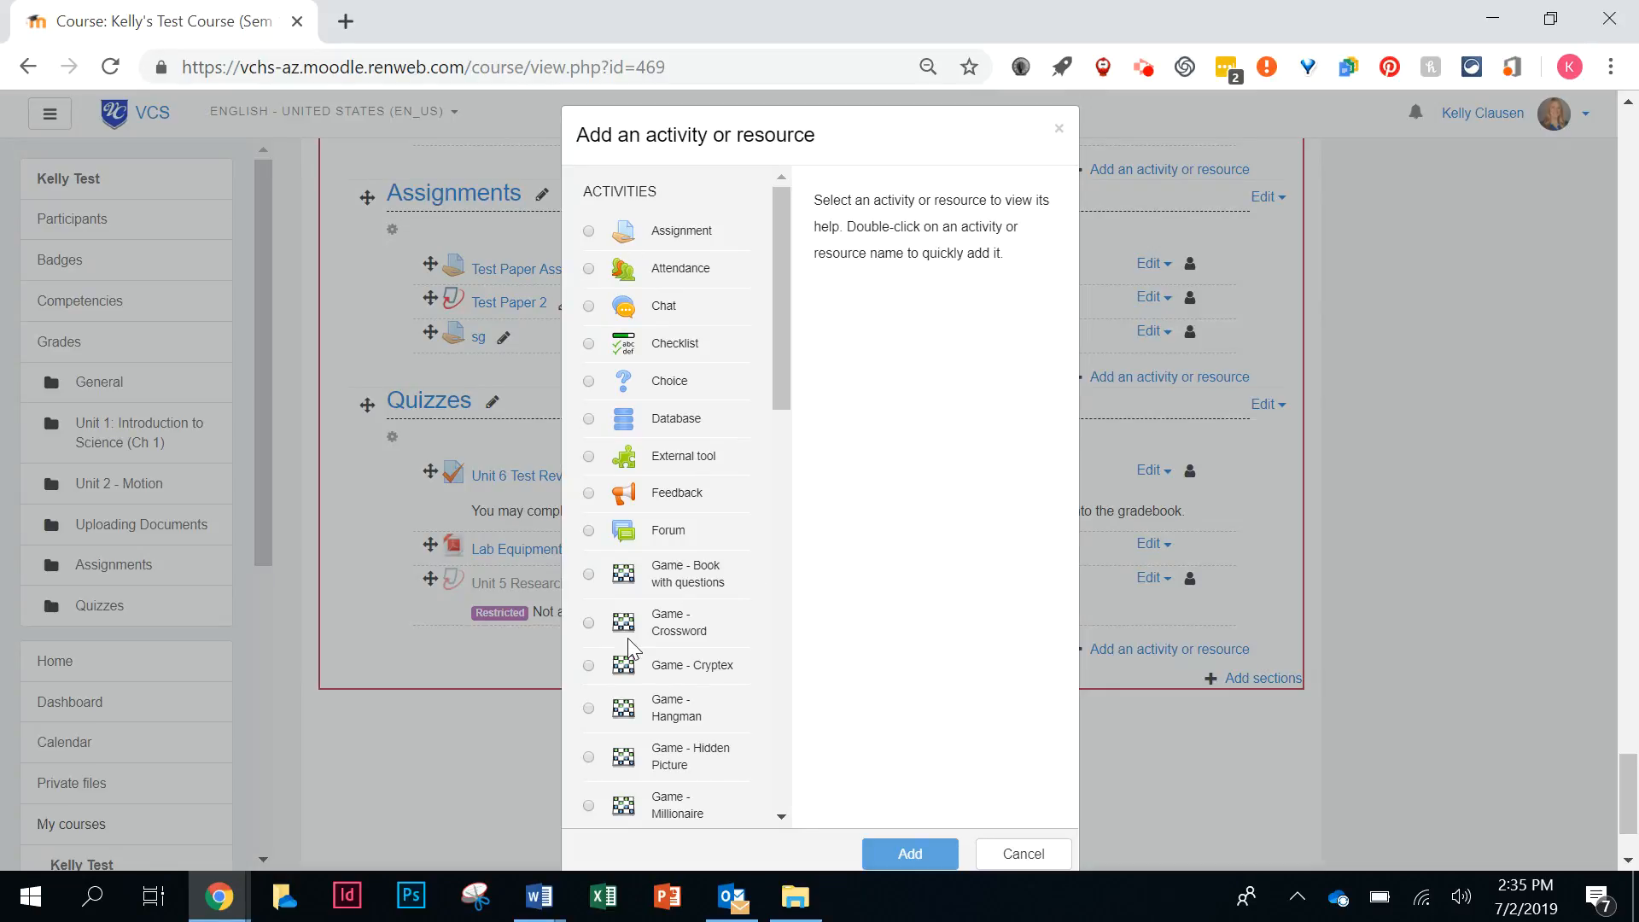
scroll(629, 646, down, 7)
scroll(629, 646, down, 5)
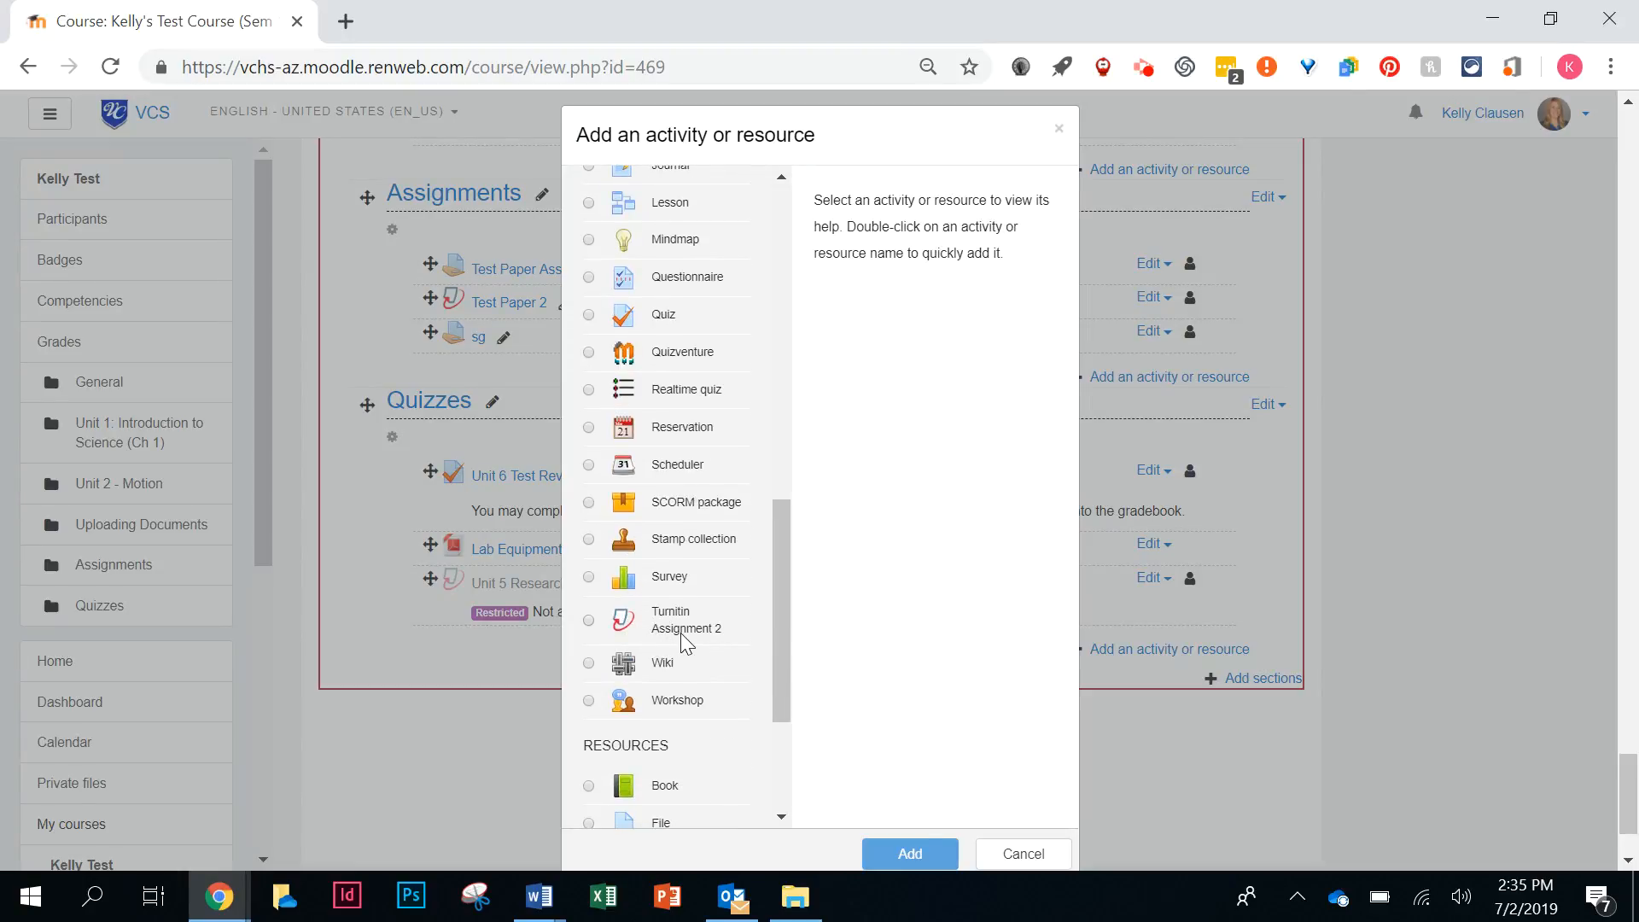
scroll(683, 642, up, 12)
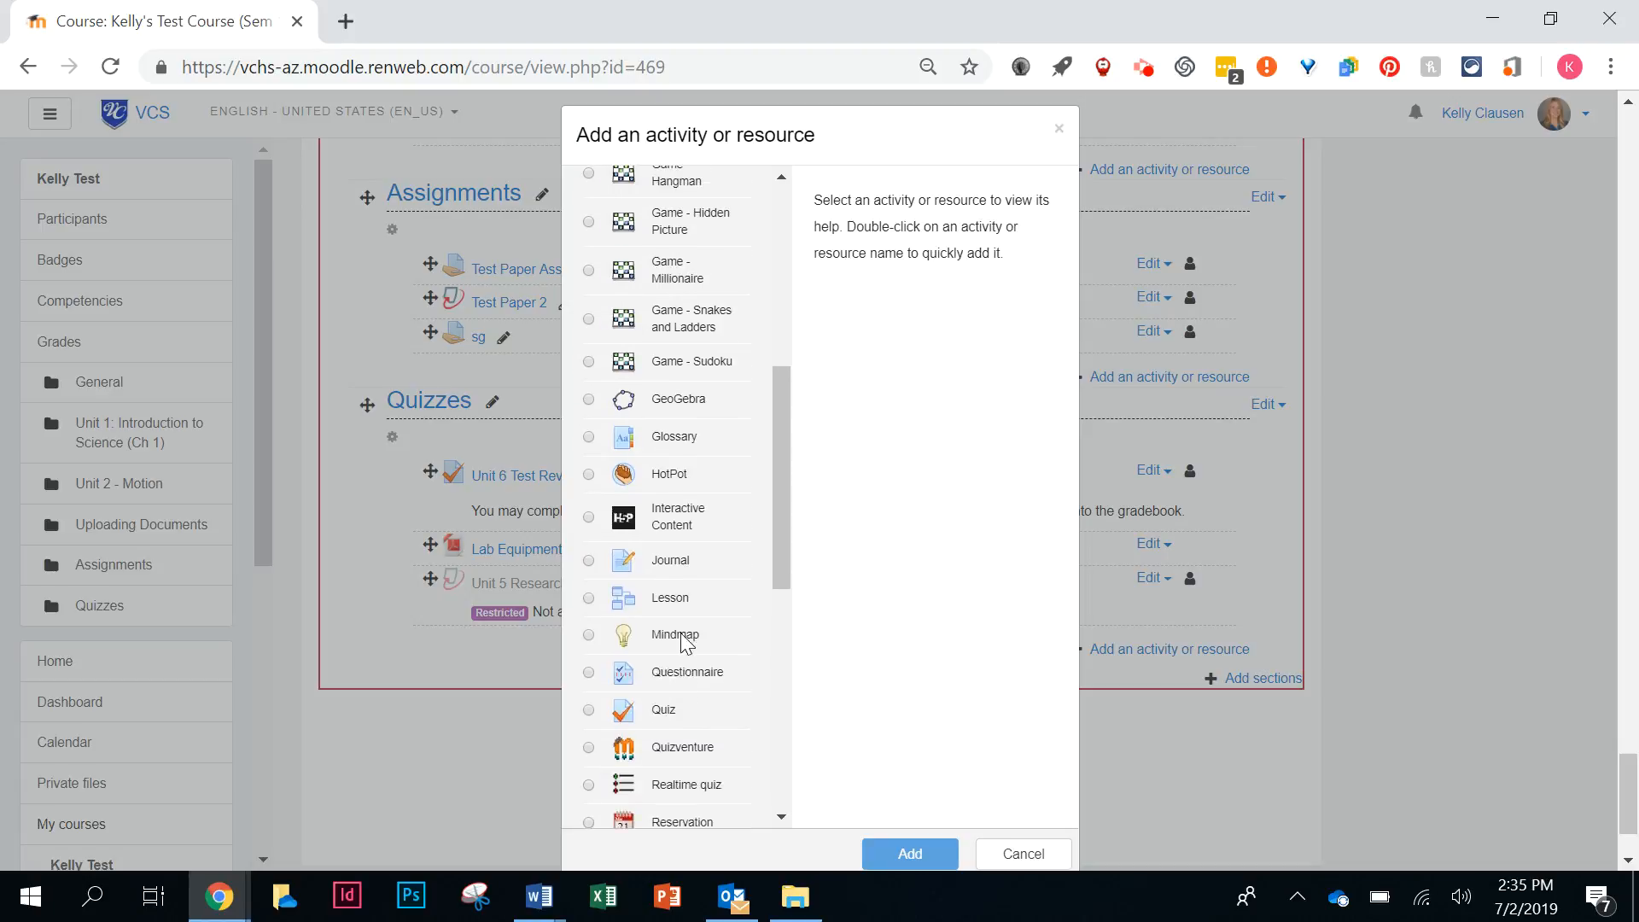
click(682, 642)
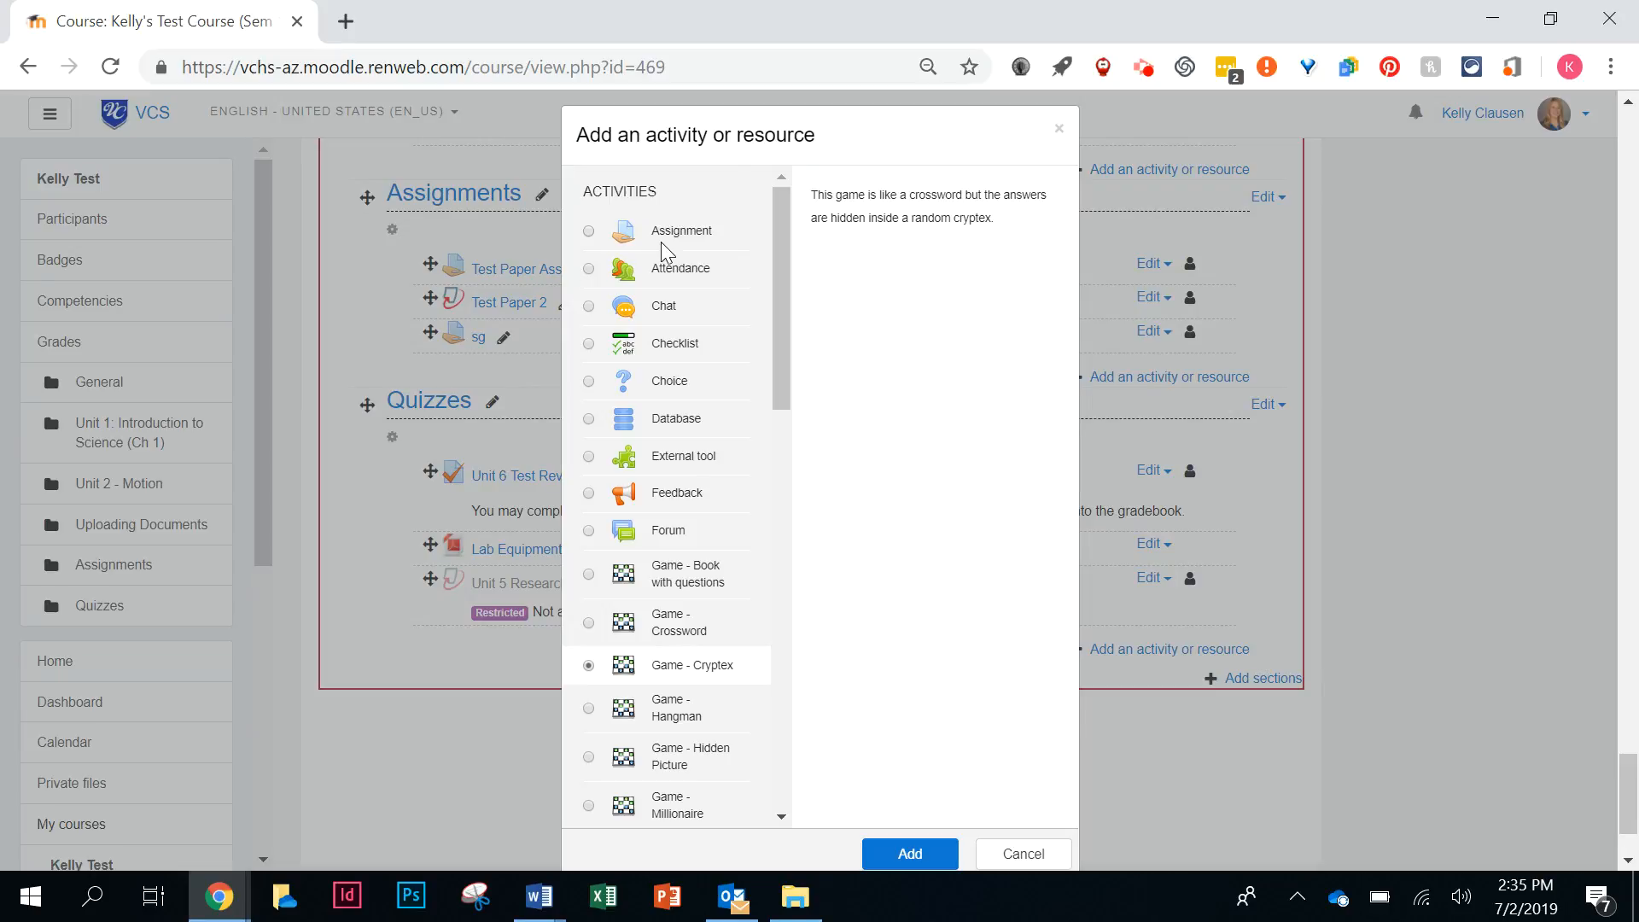
scroll(666, 252, down, 10)
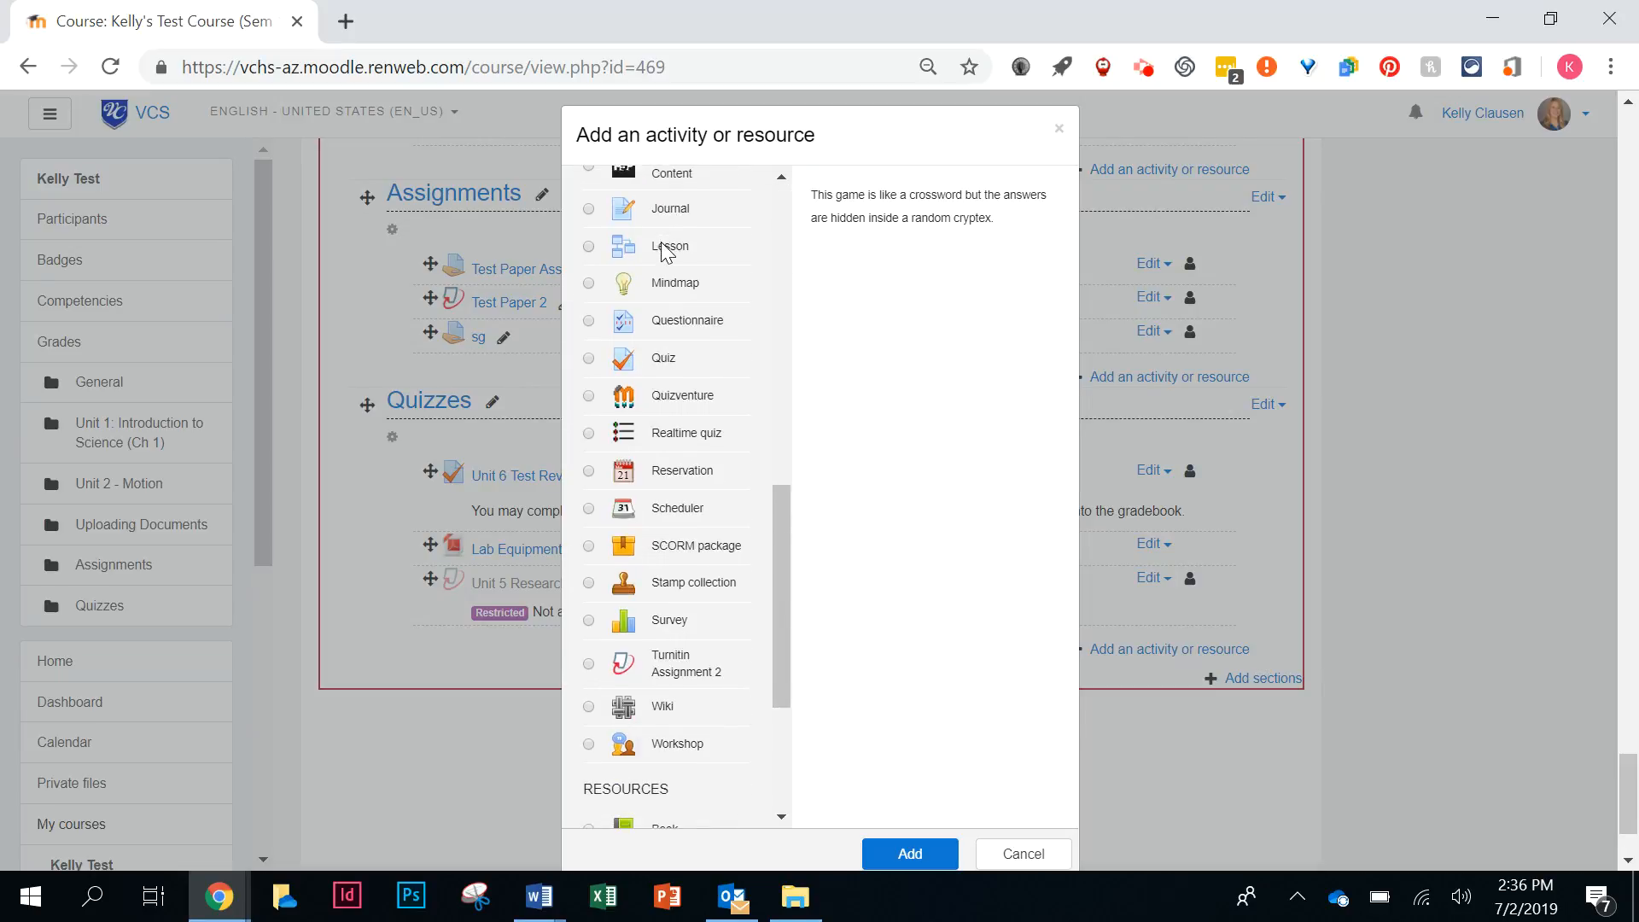
click(588, 664)
scroll(589, 679, down, 2)
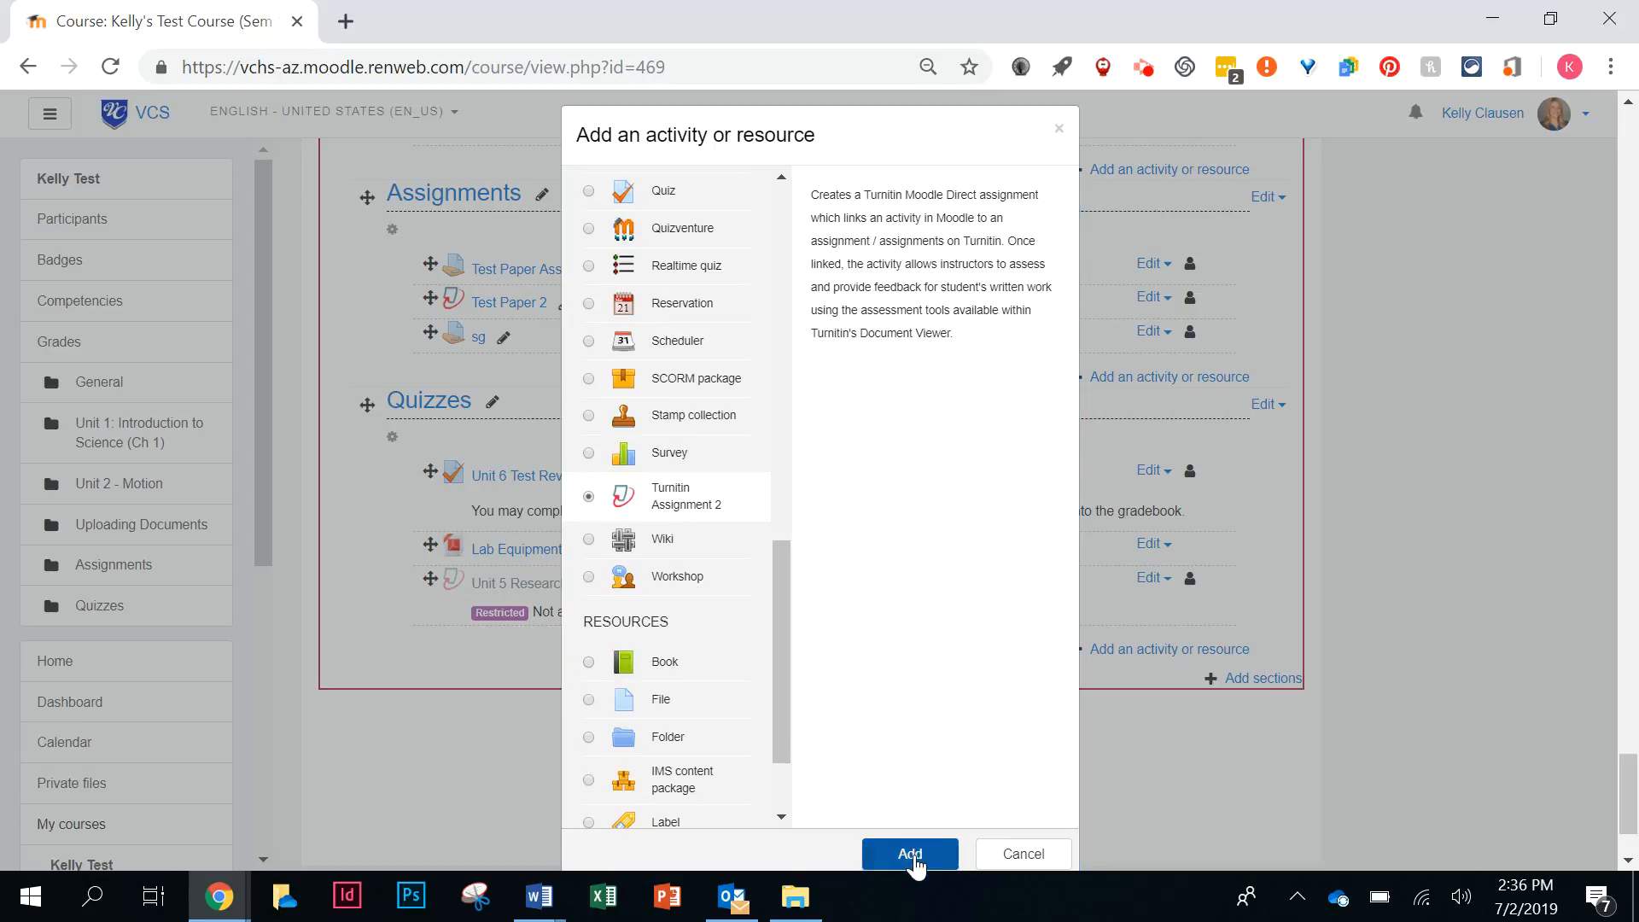
click(912, 857)
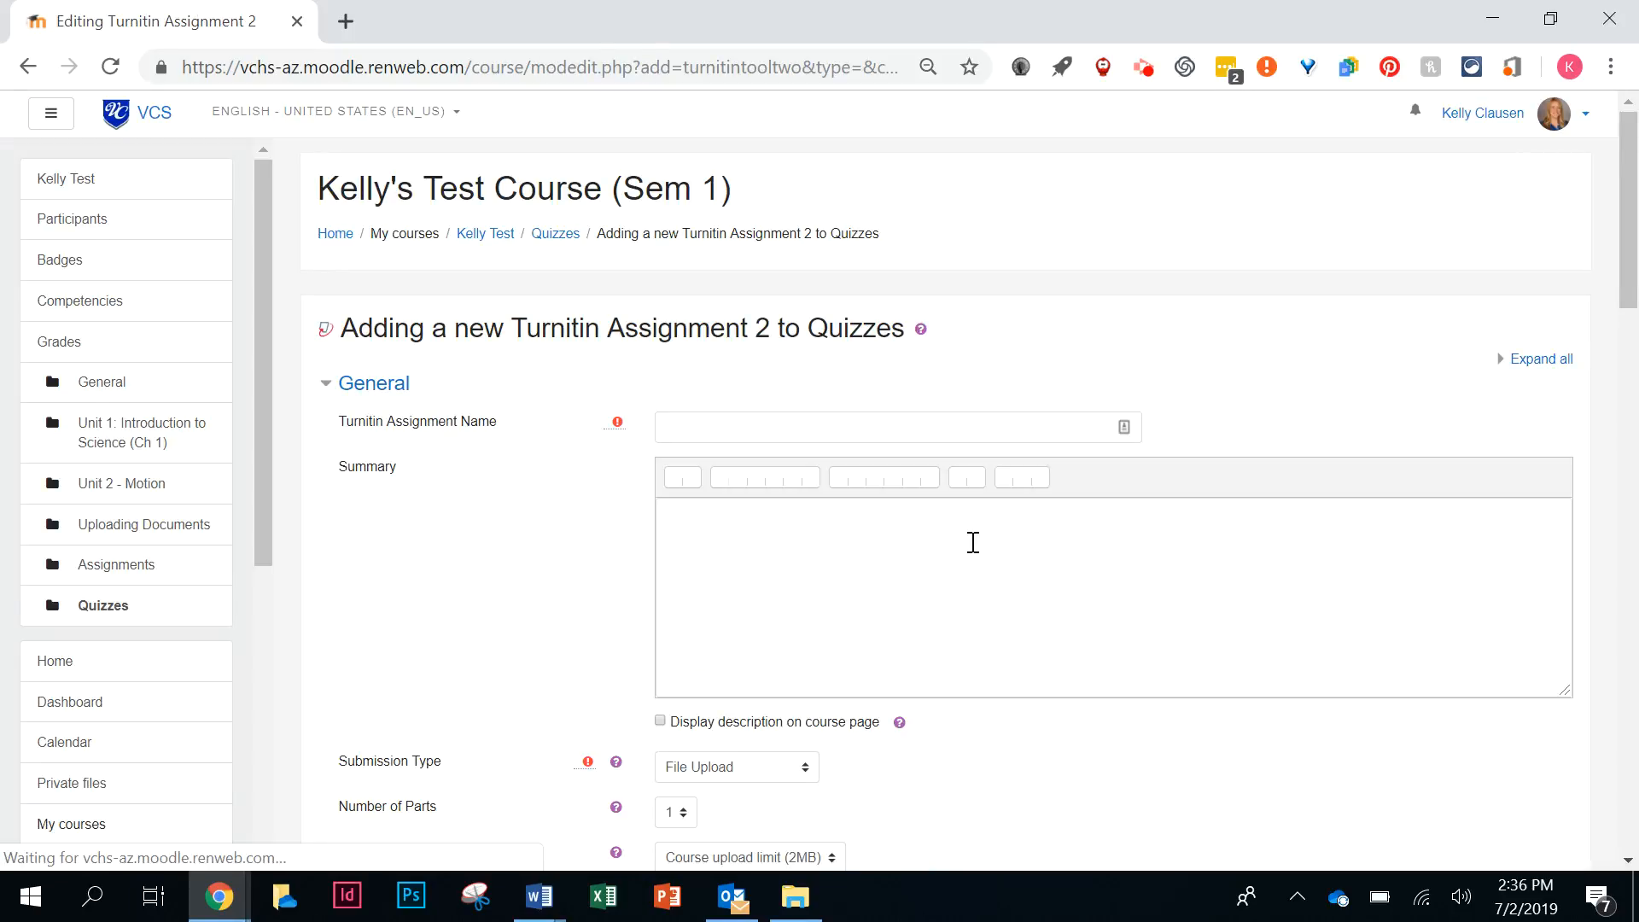
Name the Turnitin assignment "Paper #2" and leave its summary blank
click(791, 424)
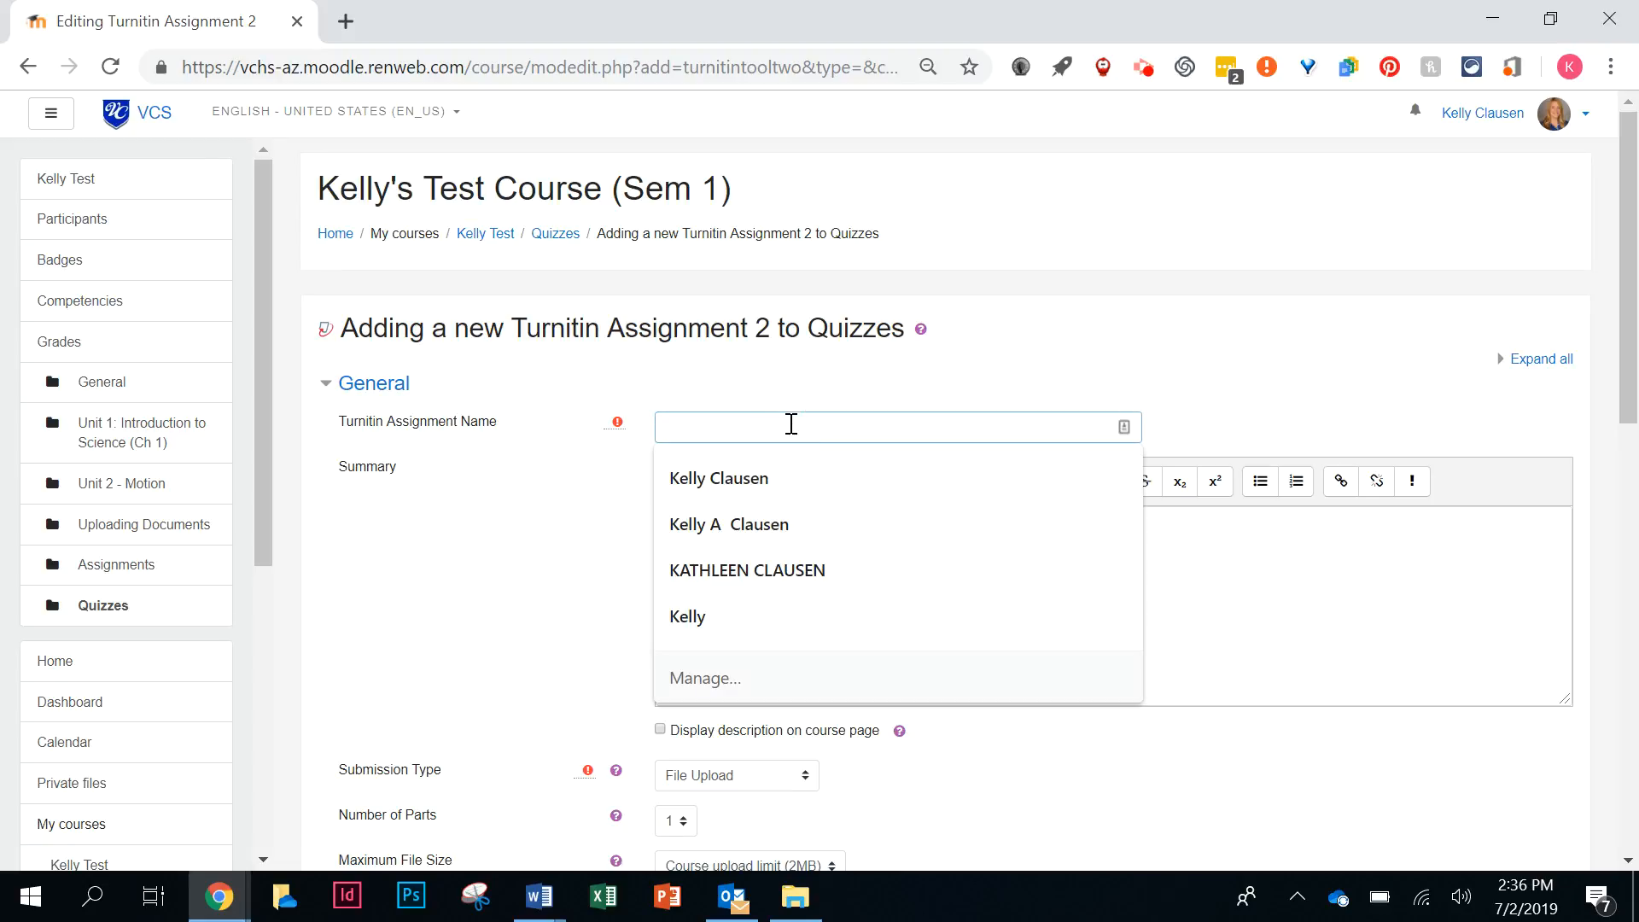
text(PA)
key(BackSpace)
text(aper #2)
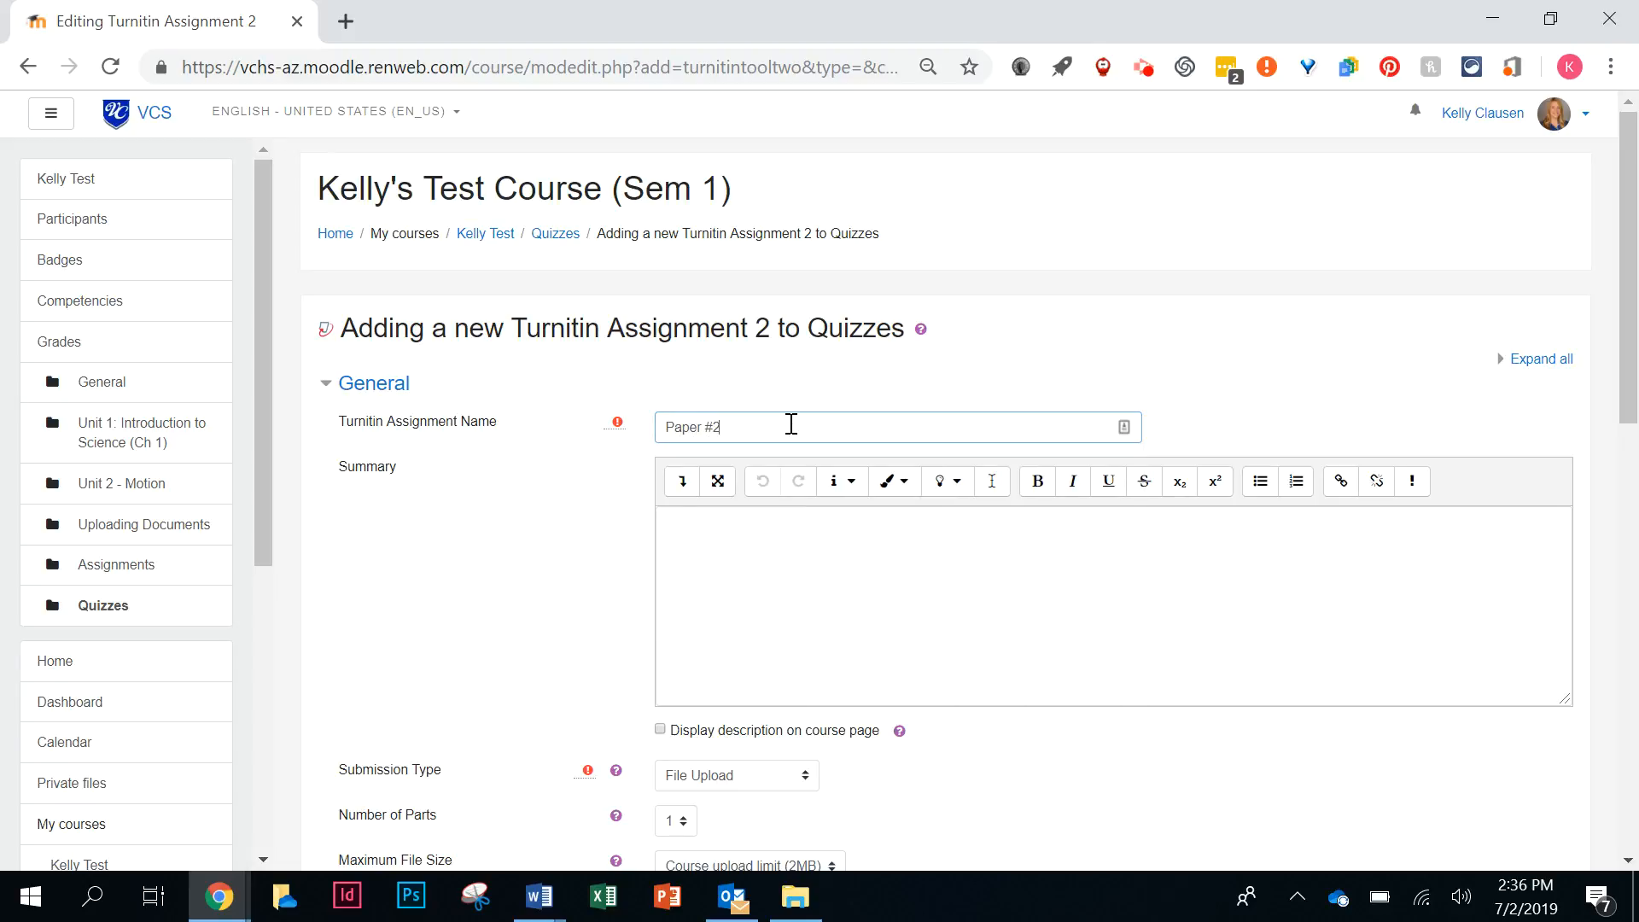
click(802, 556)
Choose Yes for displaying originality reports to students and set these values as the assignment defaults
scroll(802, 556, down, 2)
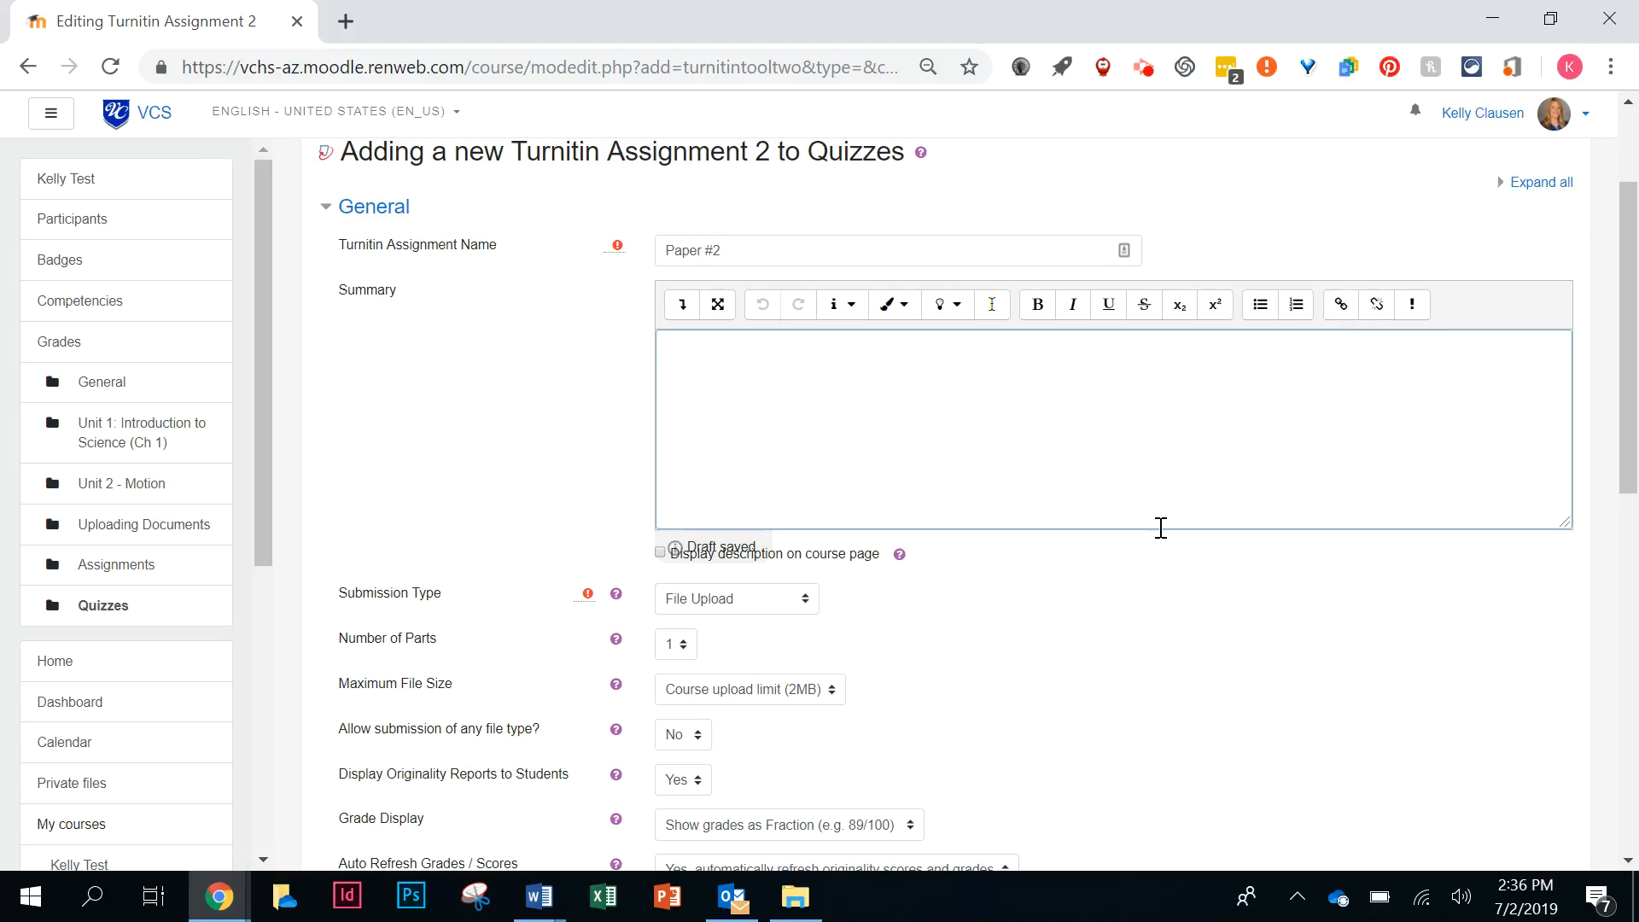
scroll(1160, 526, down, 2)
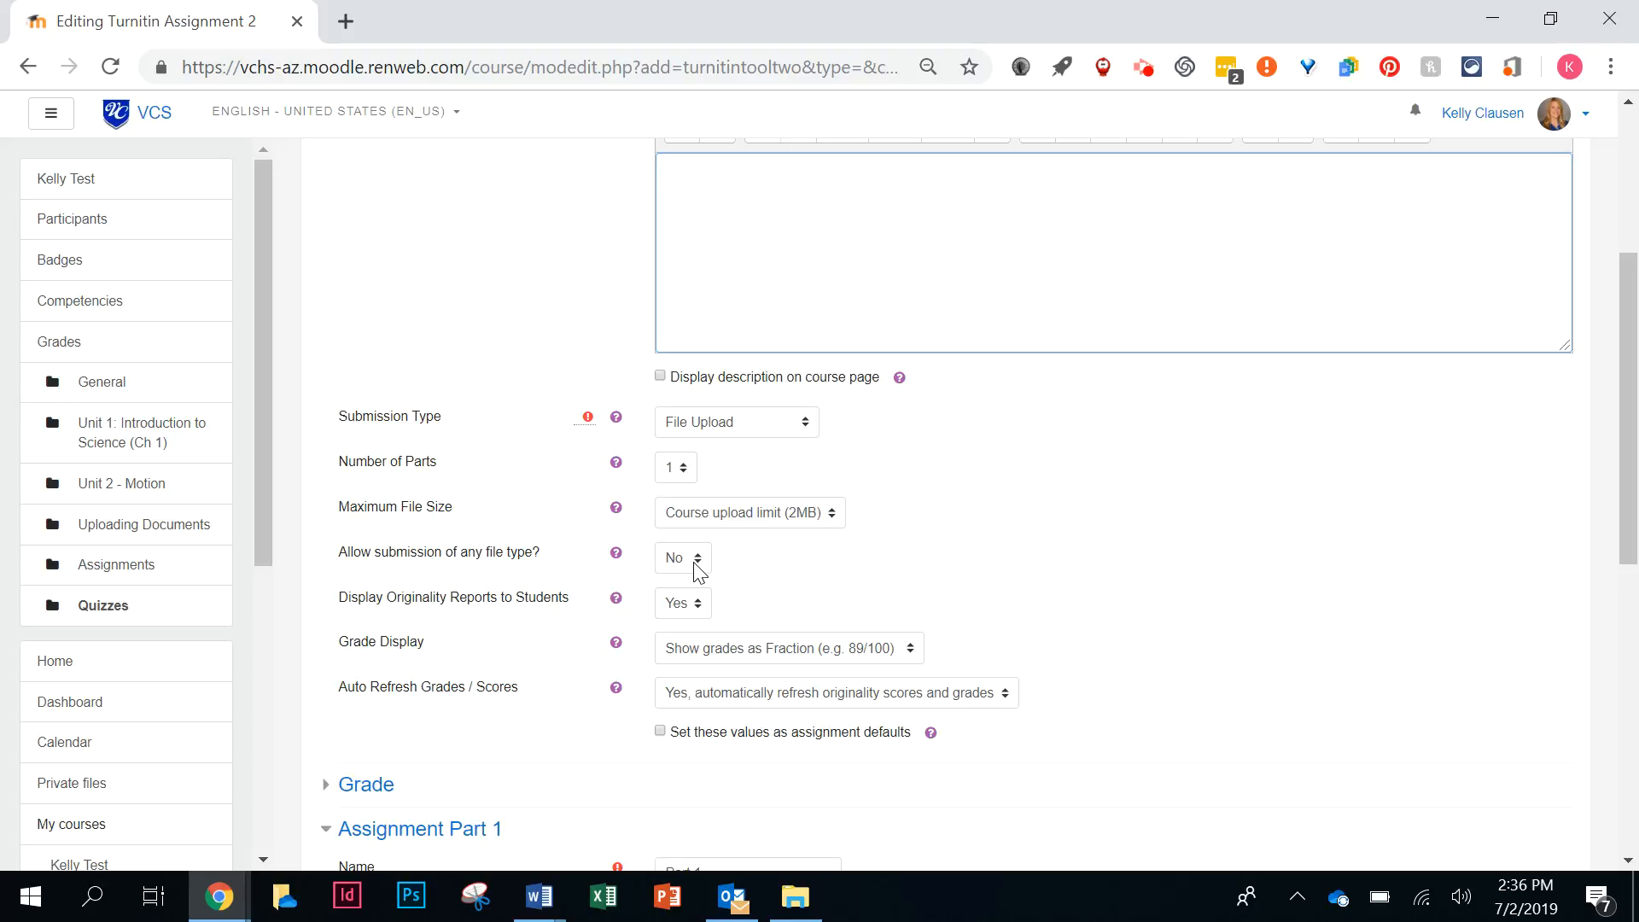
click(698, 608)
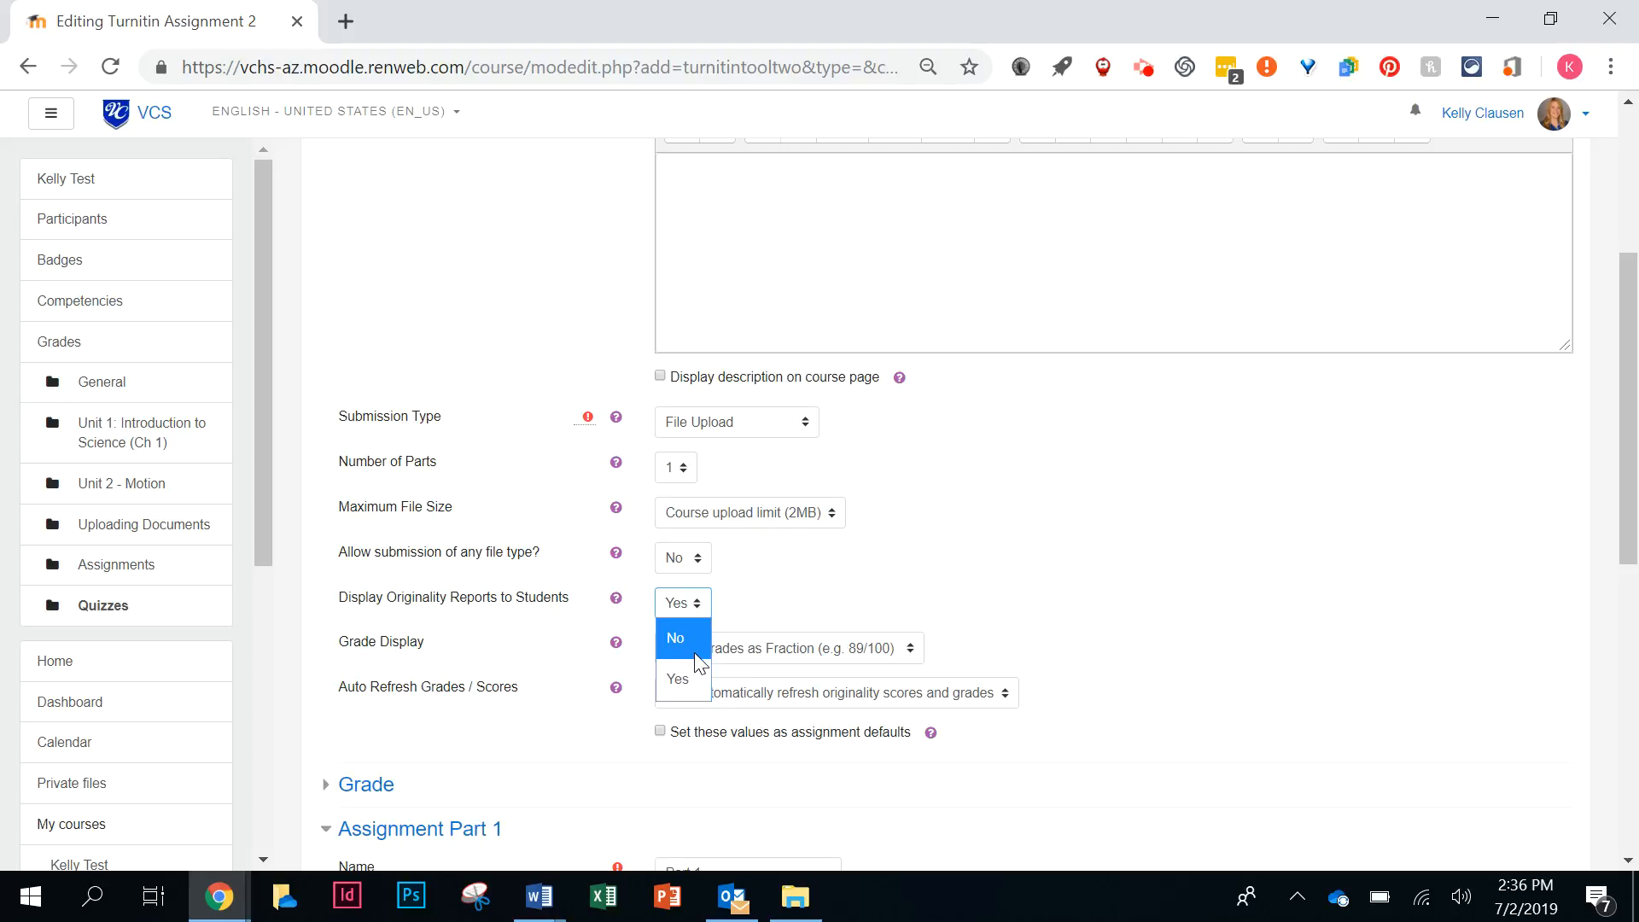
click(694, 680)
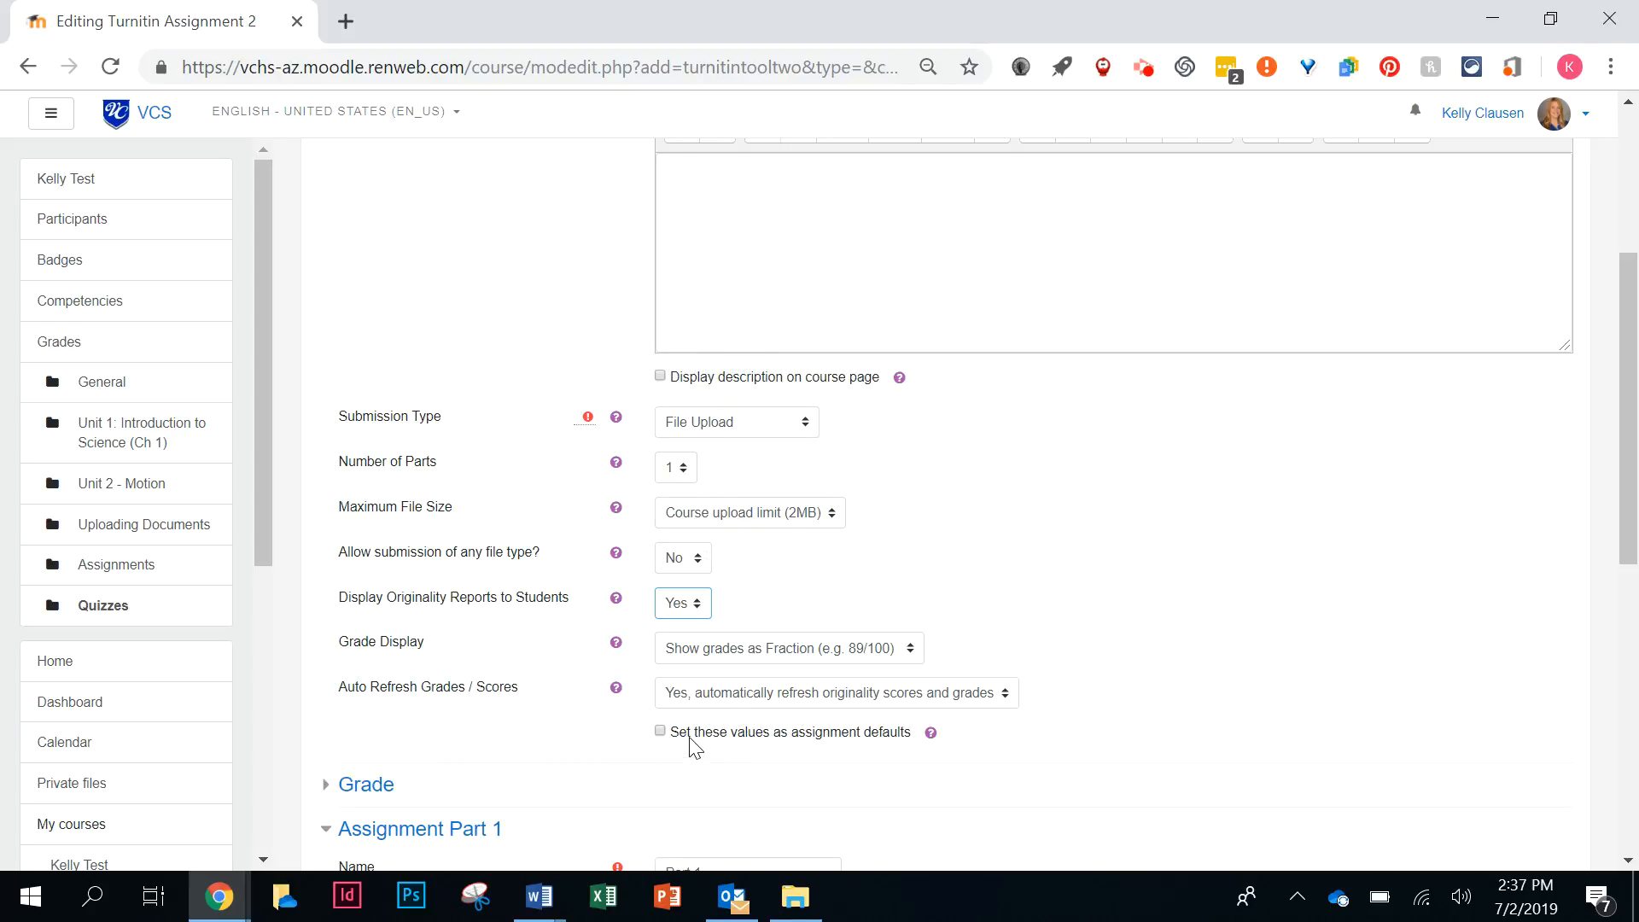
click(661, 732)
Set the maximum grade to 75 in the Grade settings, leaving the grade to pass empty
scroll(801, 752, down, 5)
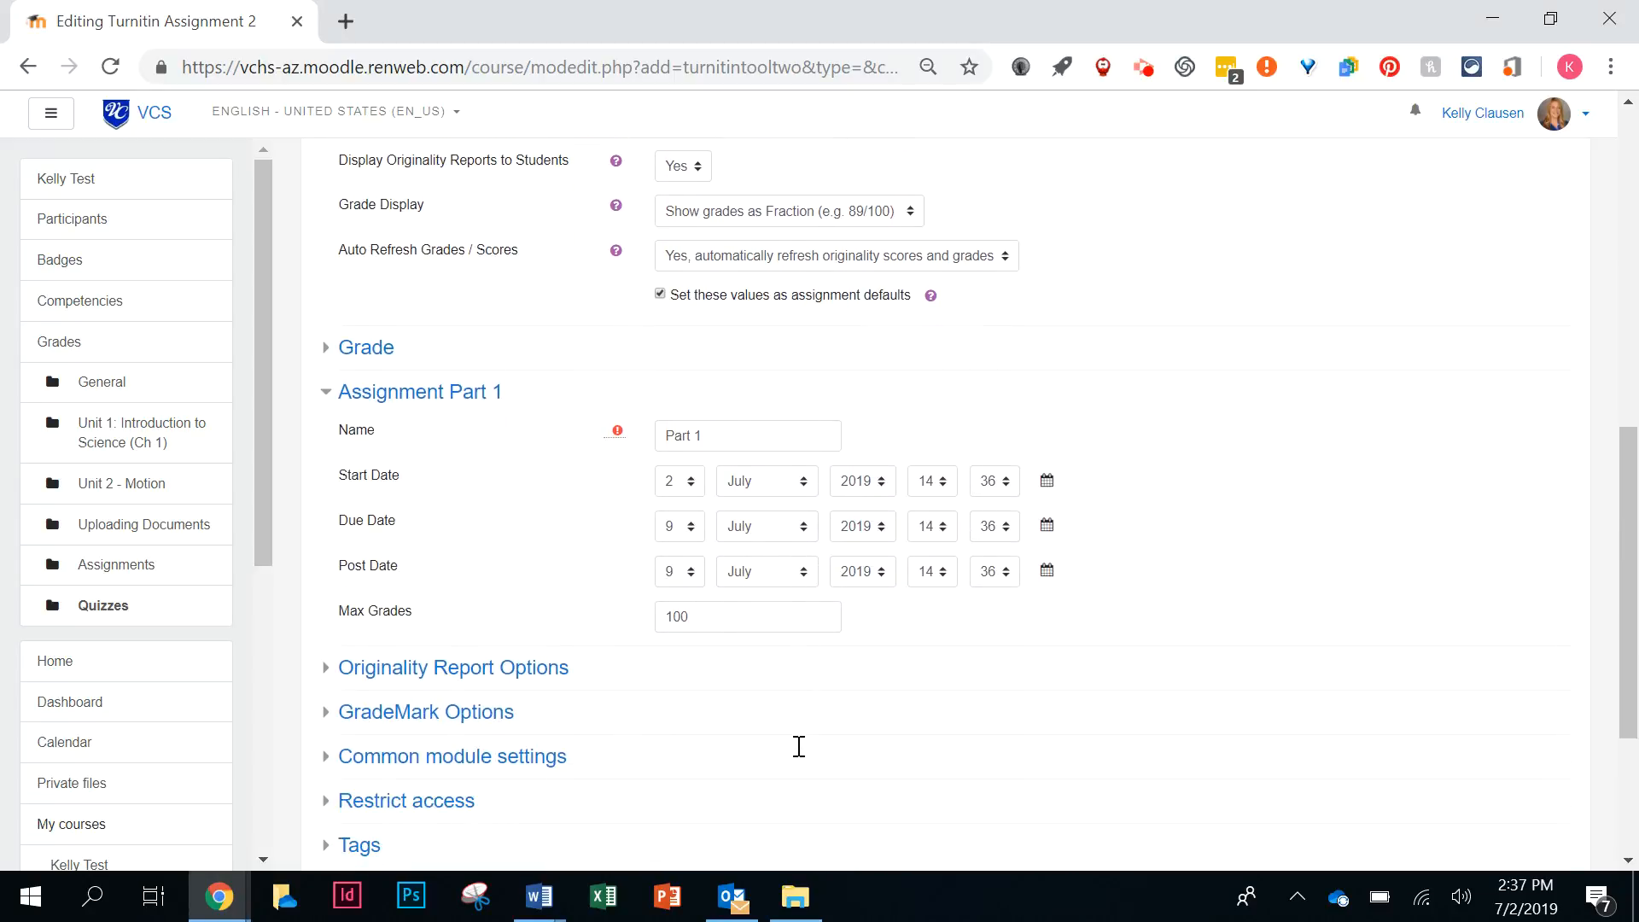
click(359, 345)
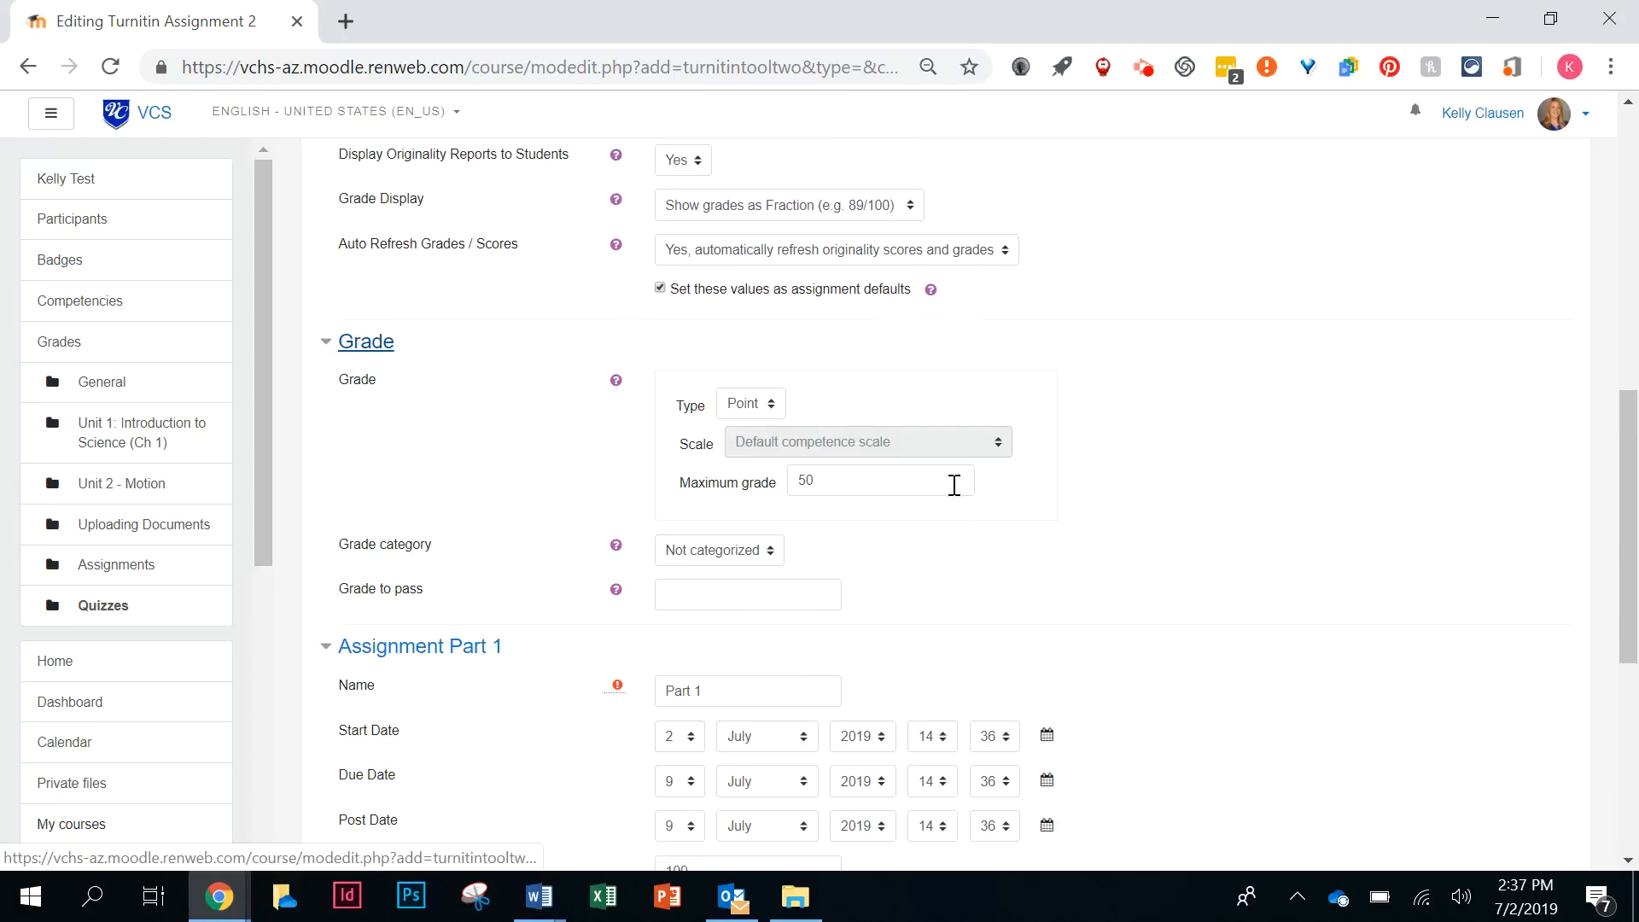
scroll(934, 542, down, 1)
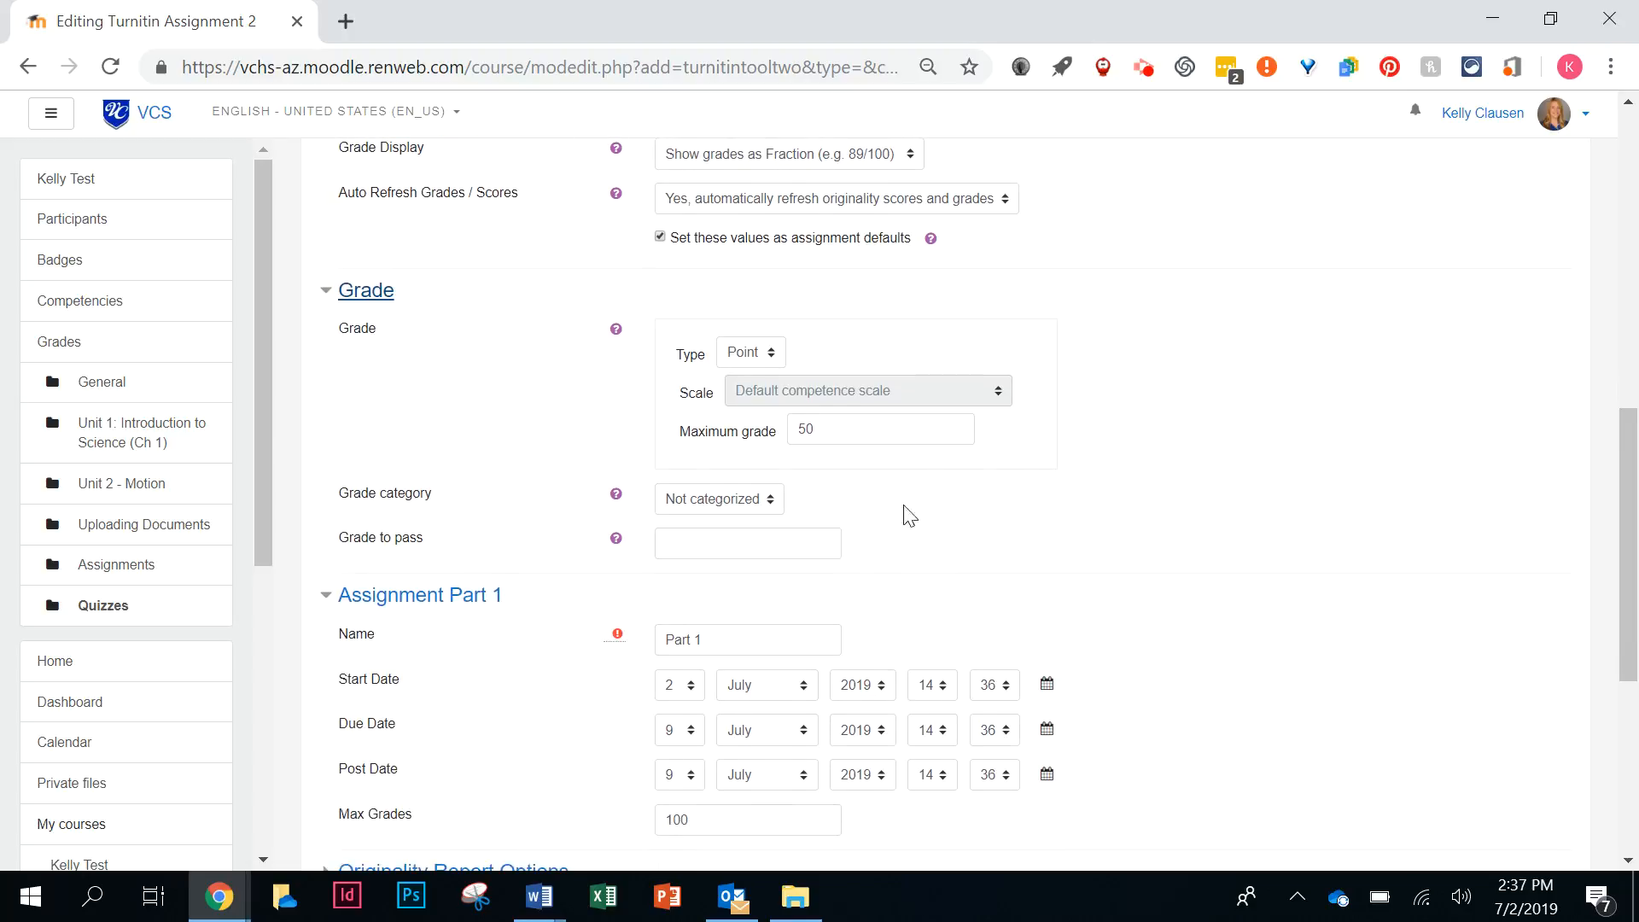
click(764, 355)
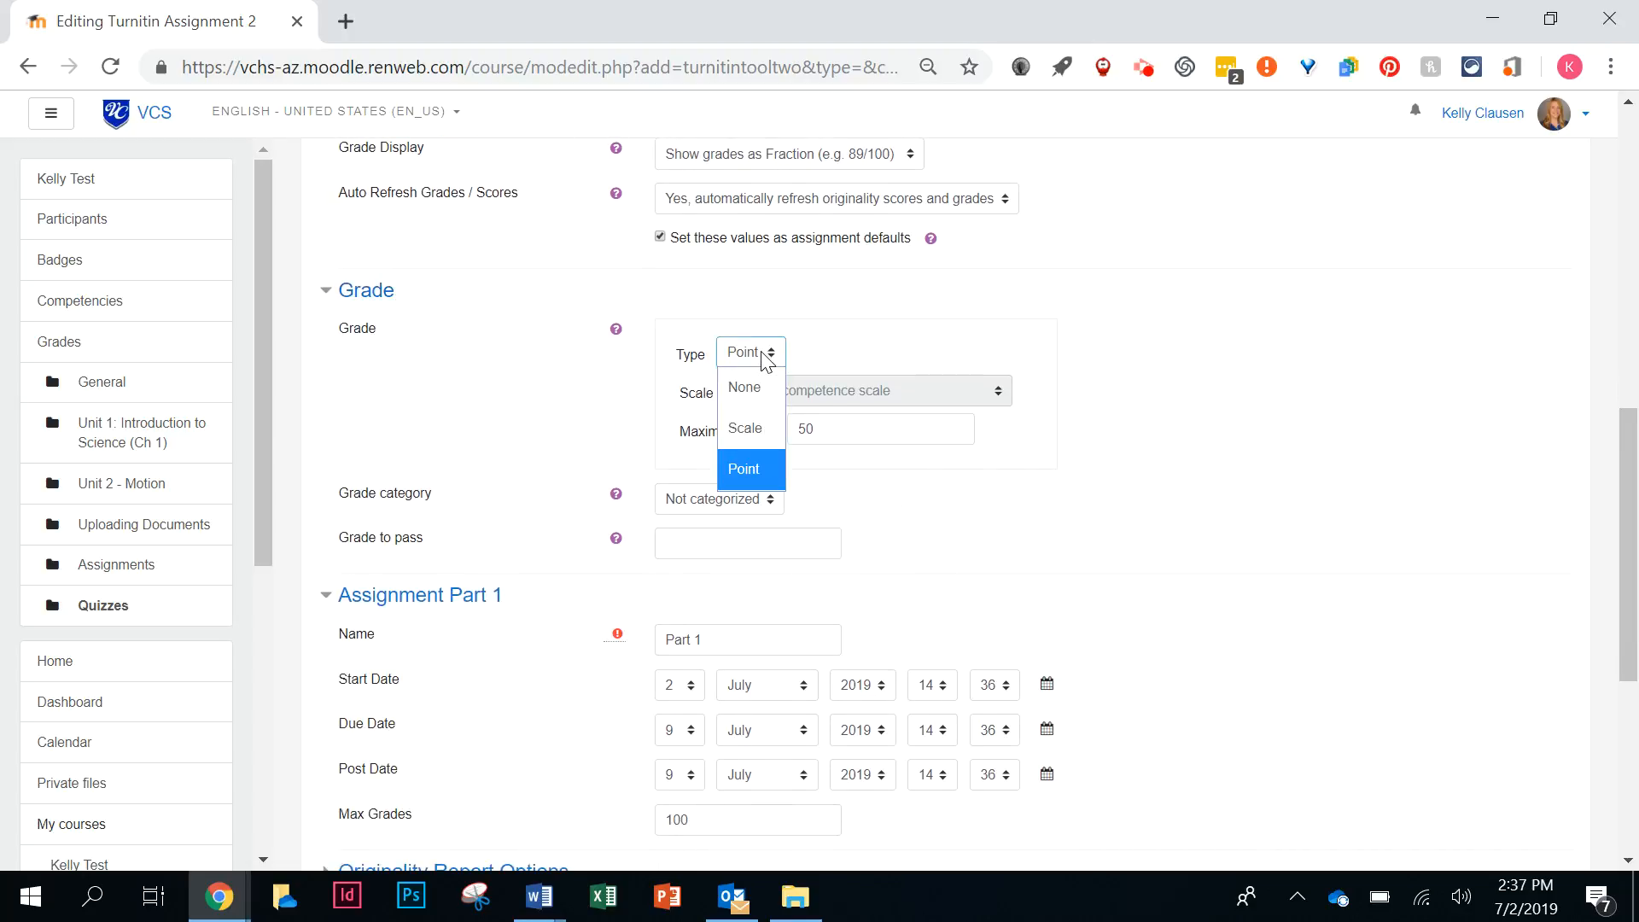
click(891, 436)
click(892, 436)
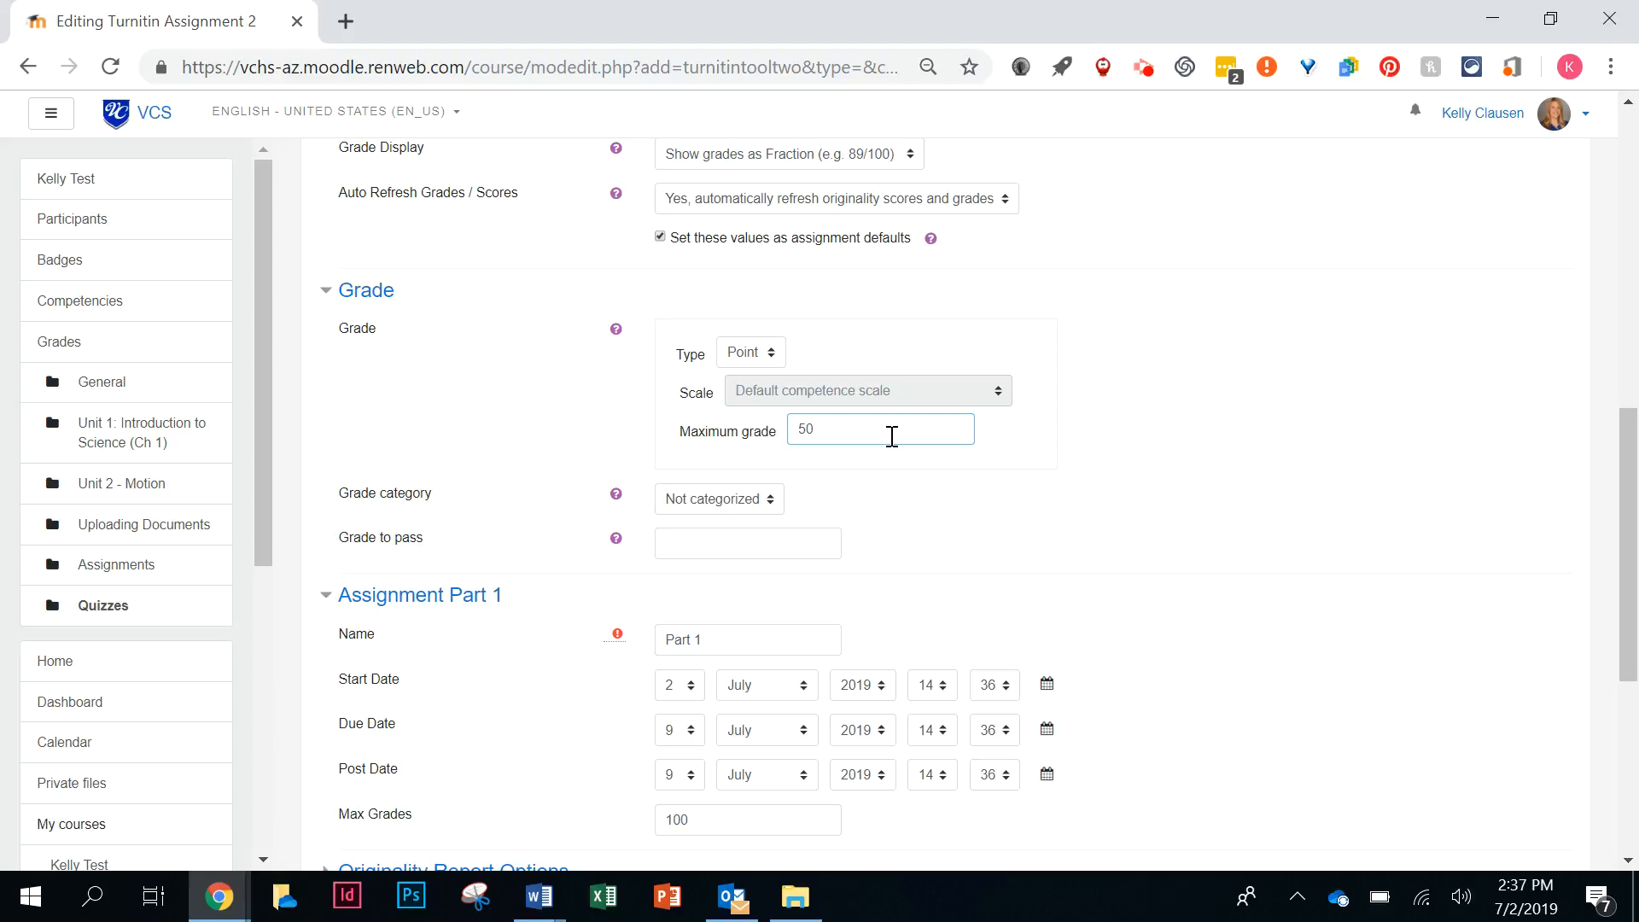
key(BackSpace)
key(BackSpace)
text(75)
click(743, 497)
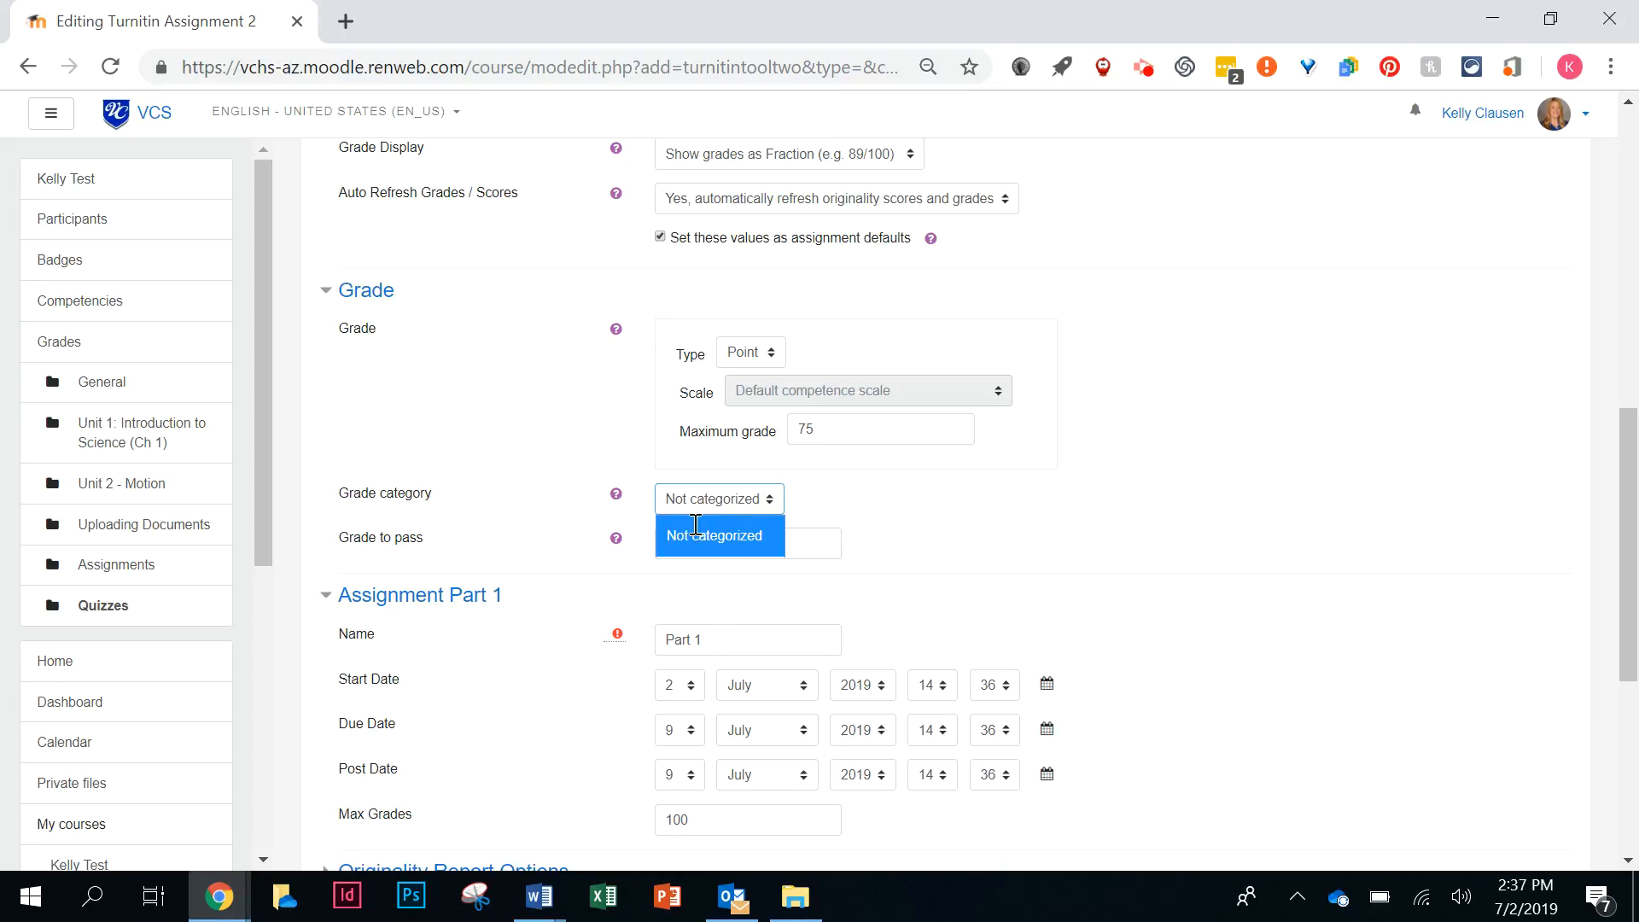
click(827, 542)
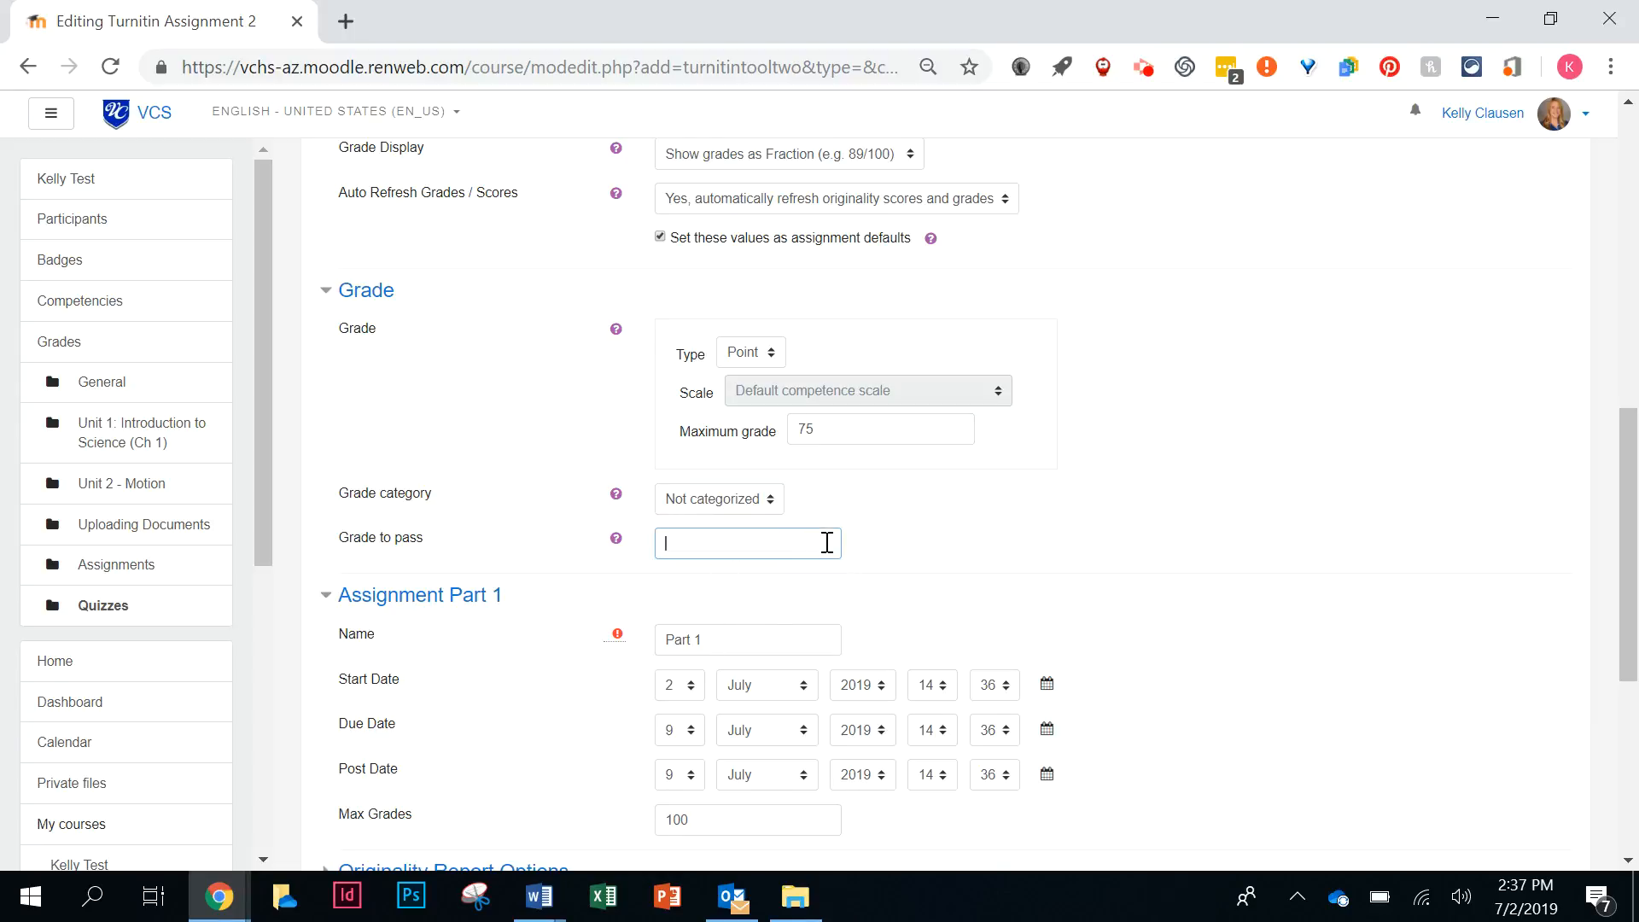
Rename Assignment Part 1 as "Paper #1"
scroll(827, 542, down, 3)
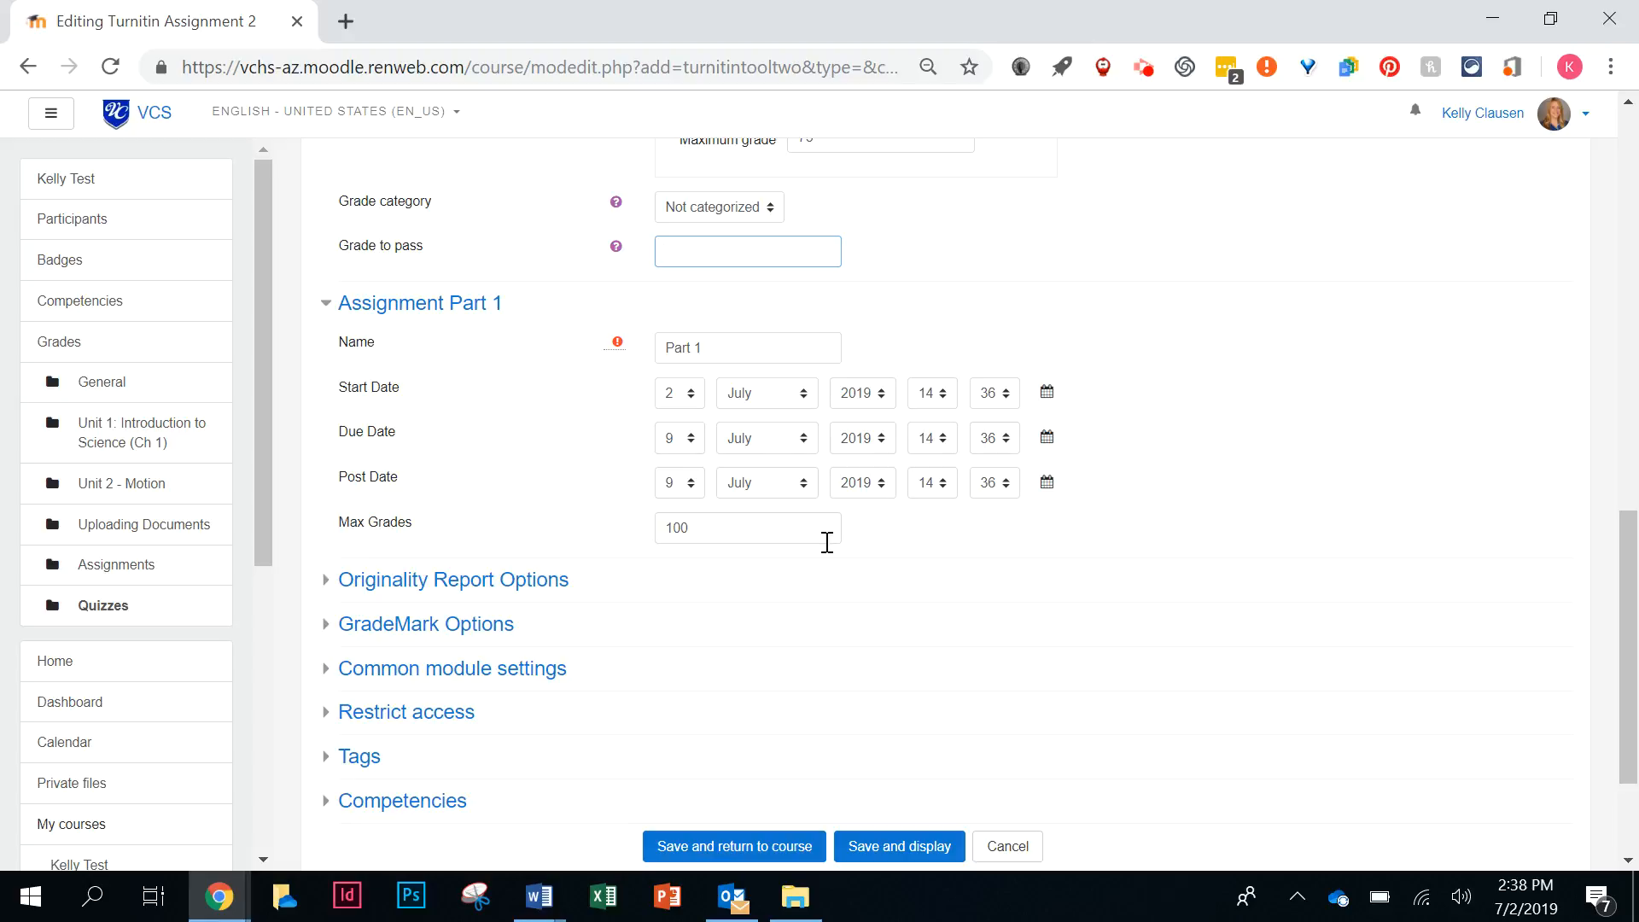
scroll(827, 543, down, 2)
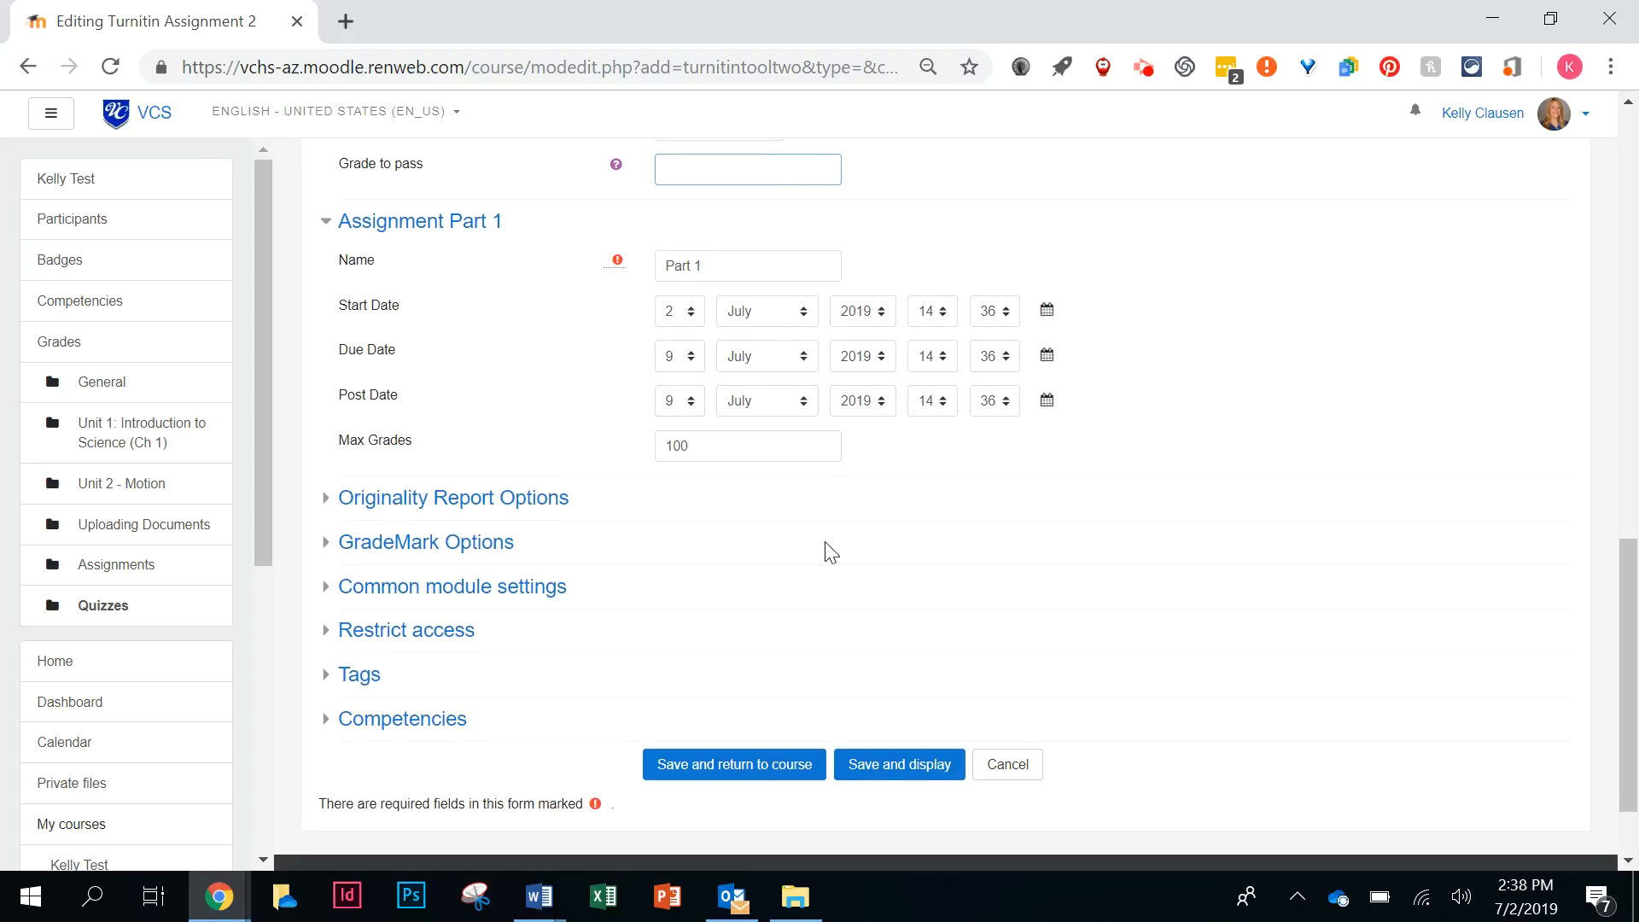
triple_click(739, 266)
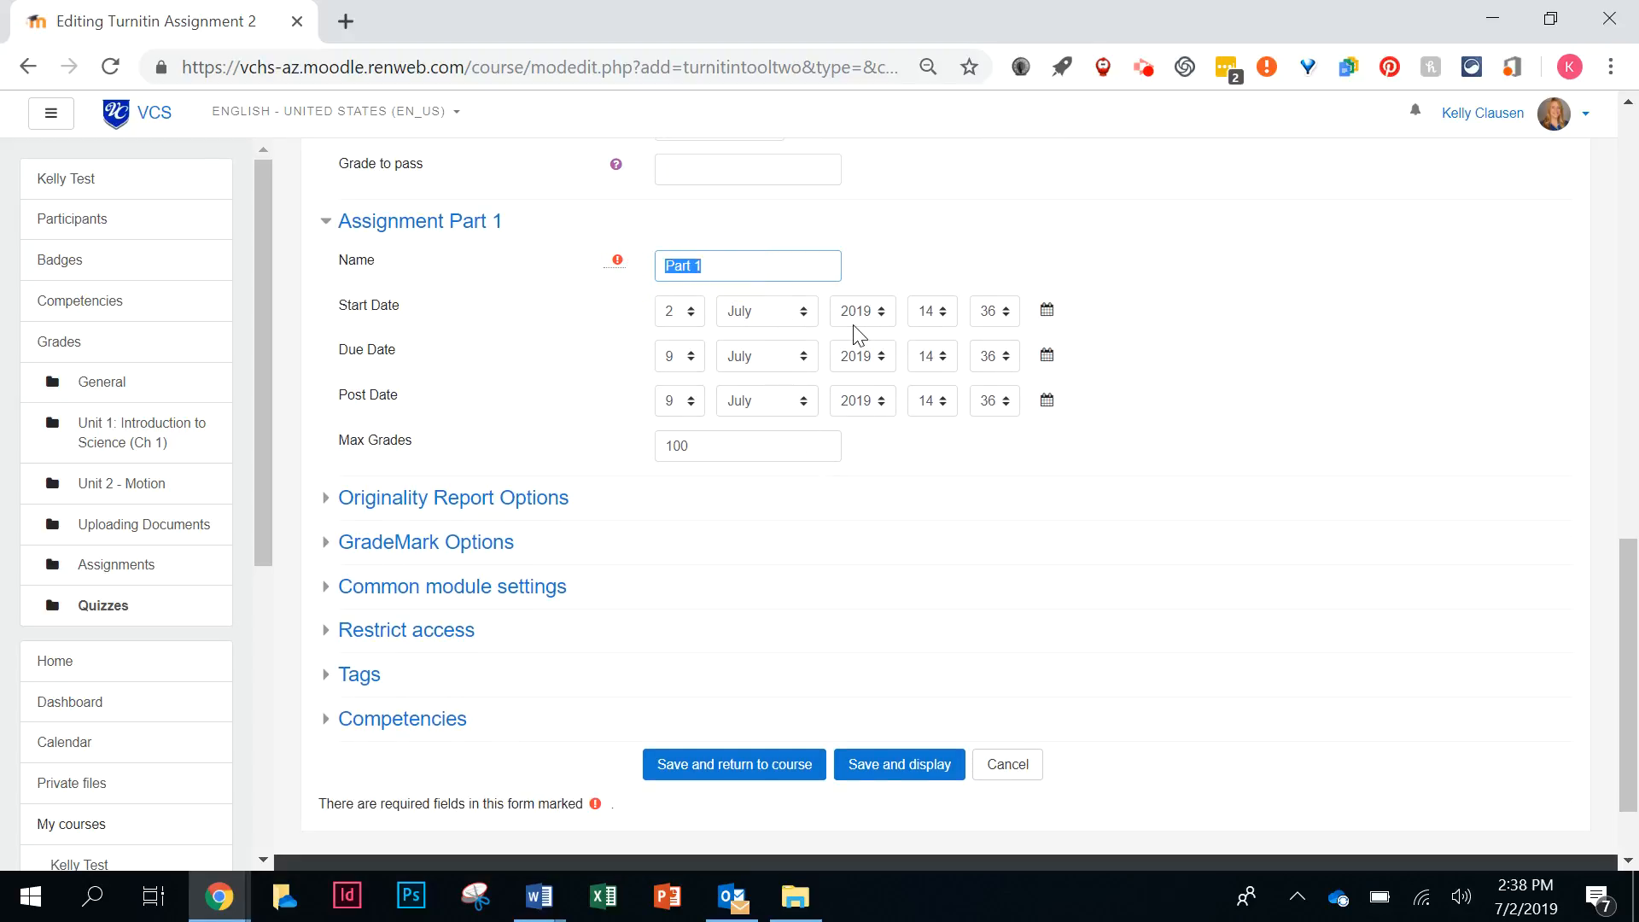
text(Paper #1)
Set the due date of the assignment part to 10 July 2019 at 00:00
click(693, 356)
click(676, 759)
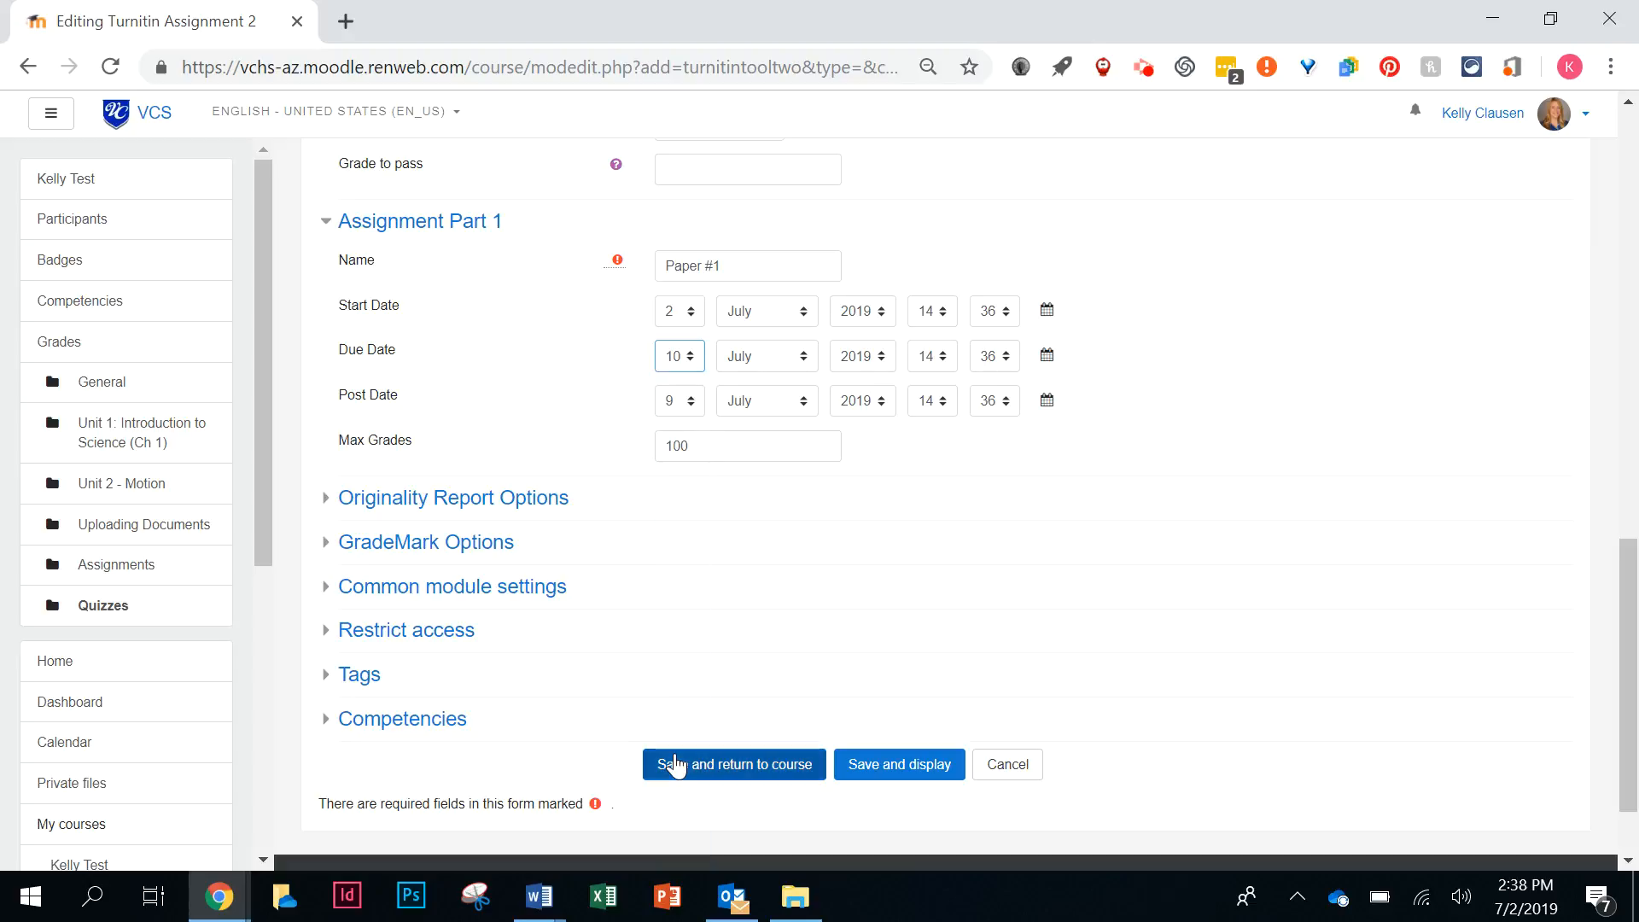
click(933, 356)
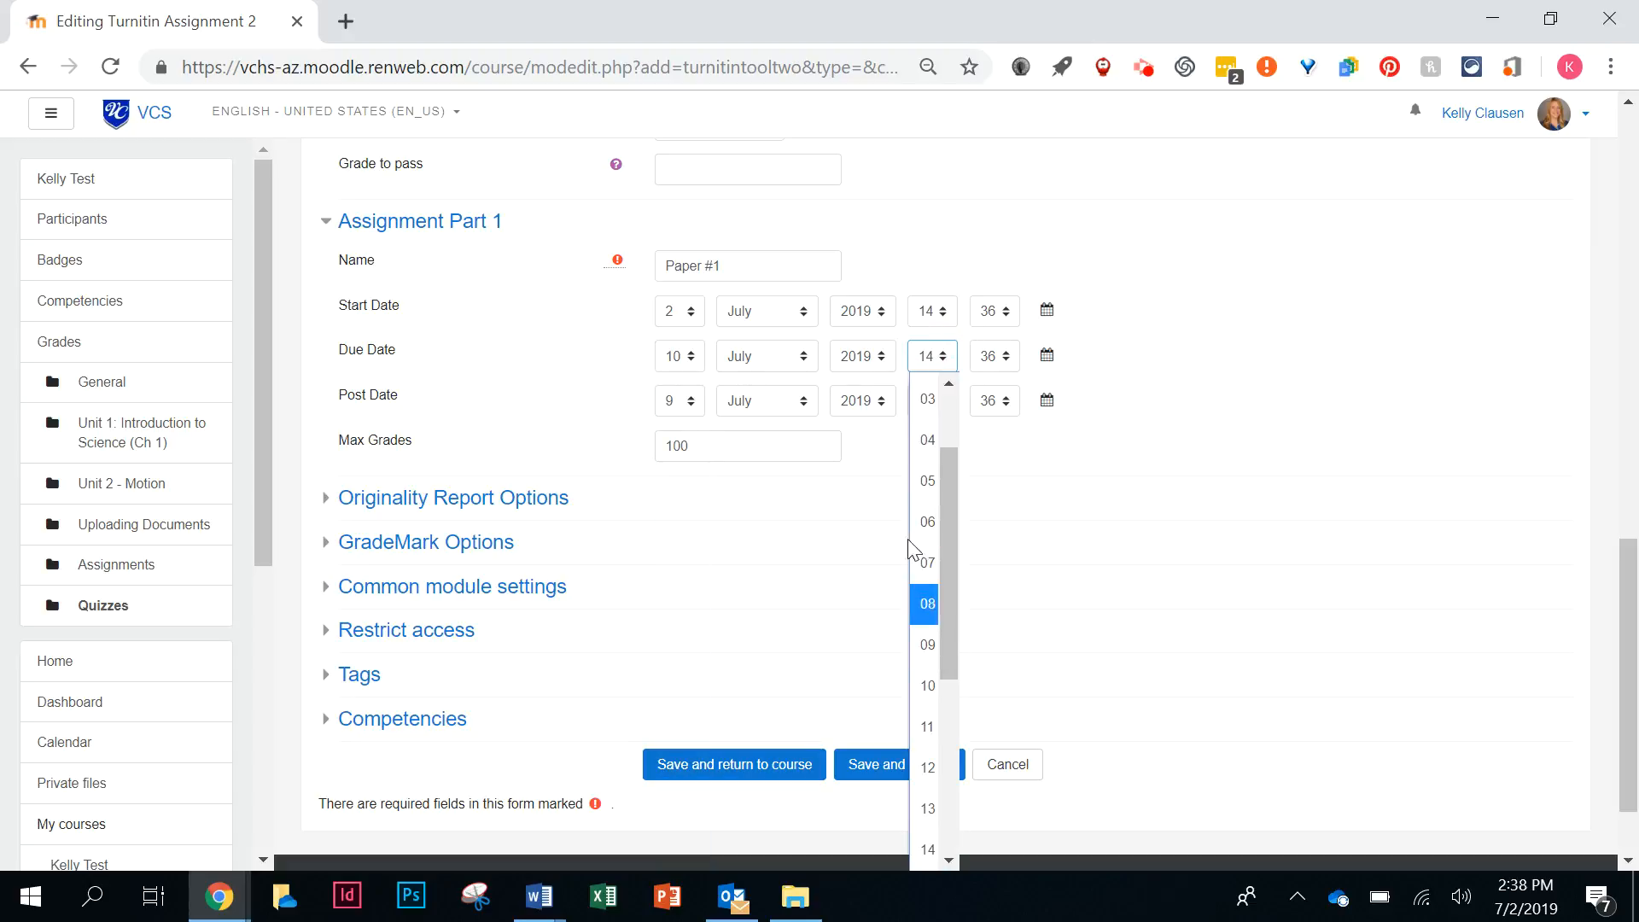
scroll(929, 403, up, 1)
scroll(928, 402, up, 1)
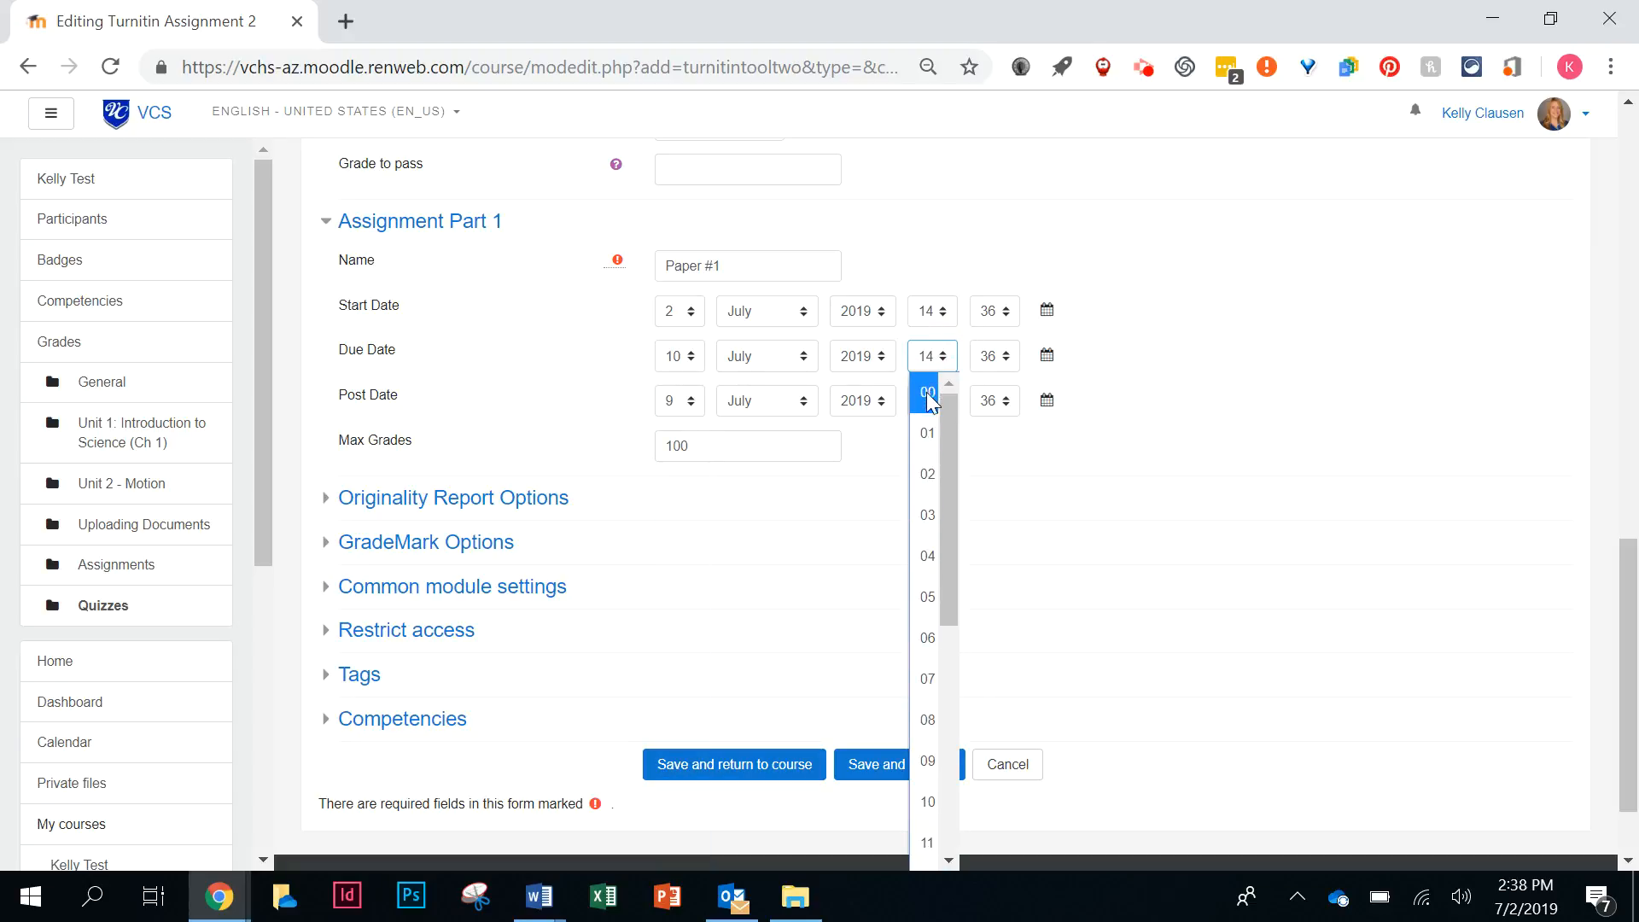
click(929, 393)
click(1000, 363)
scroll(1000, 418, up, 10)
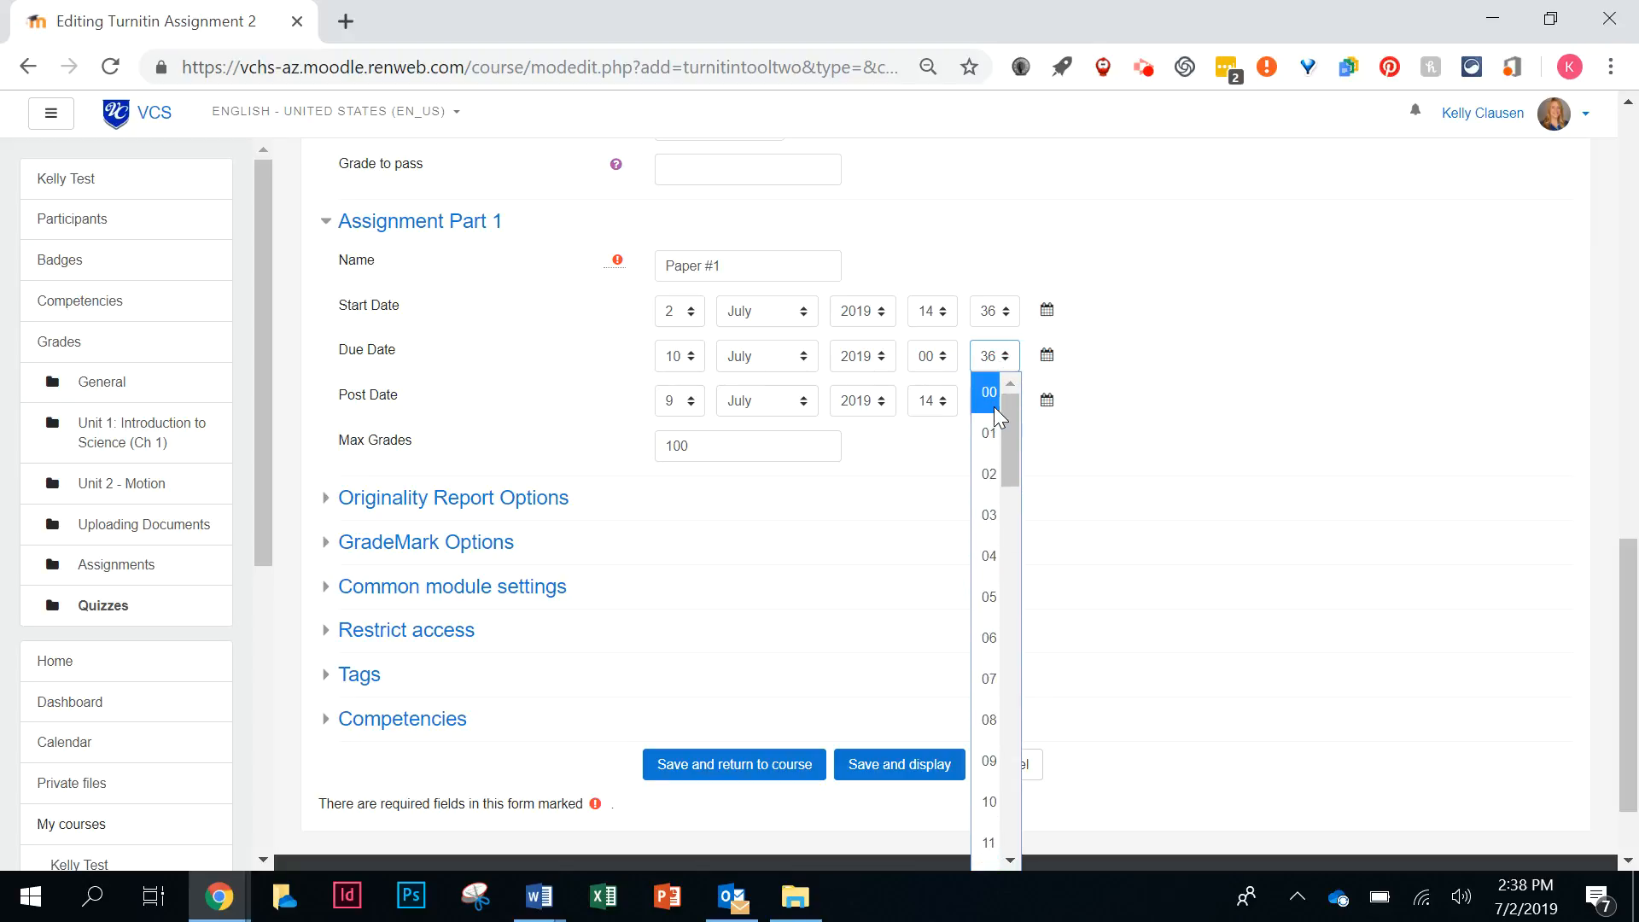
click(995, 408)
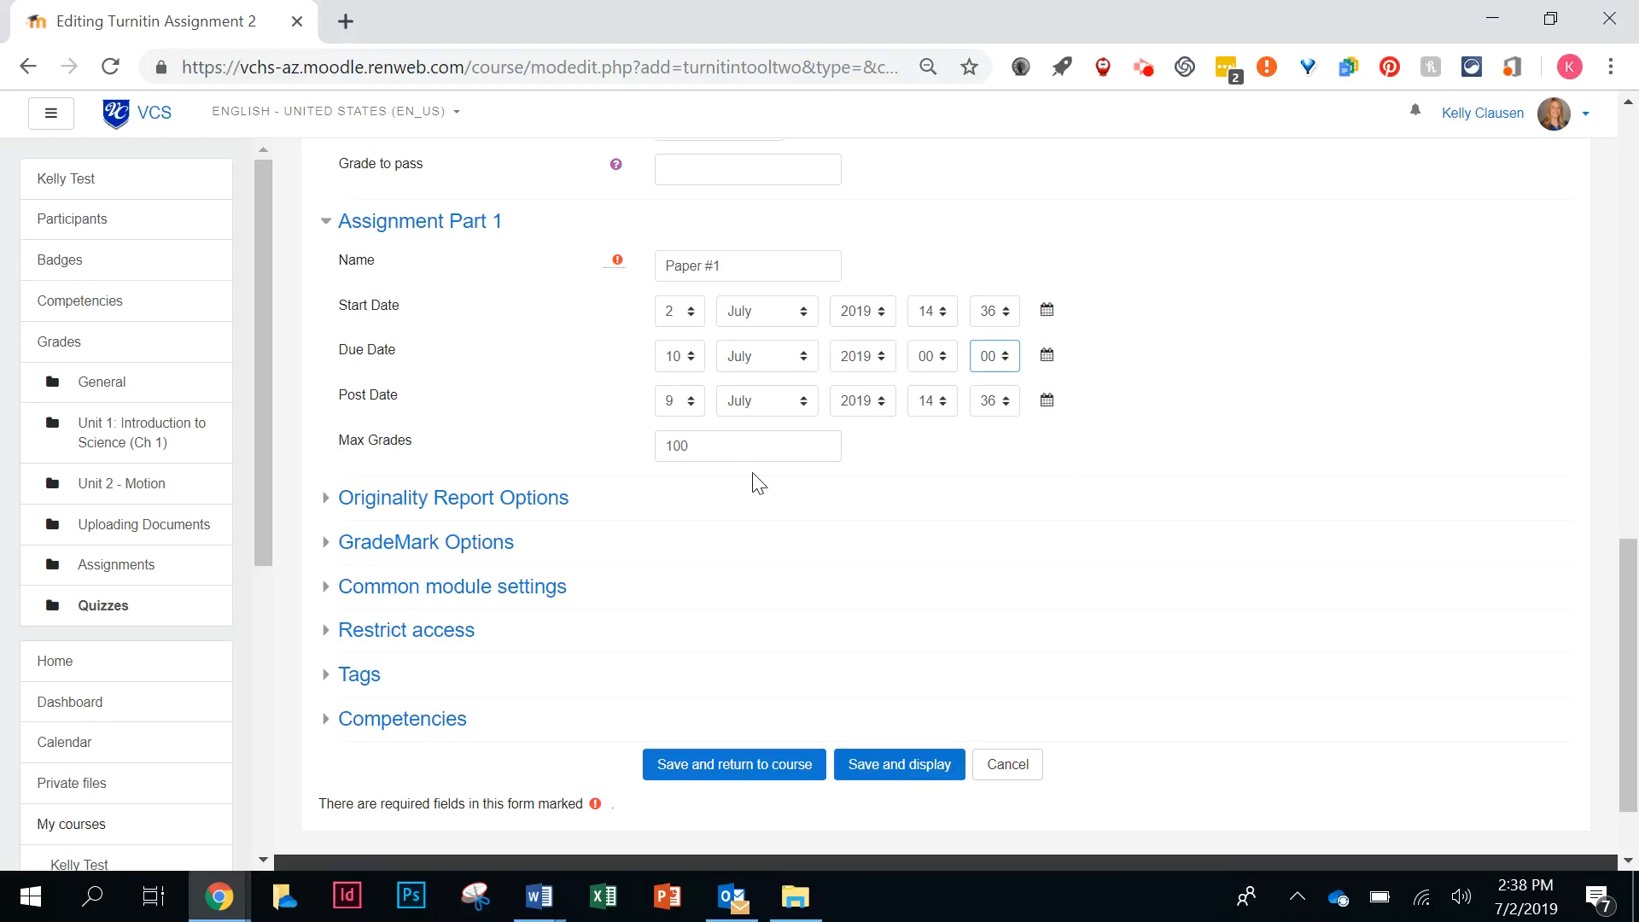
Set the post date of the assignment part to 11 July 2019 and its max grades to 75
click(681, 414)
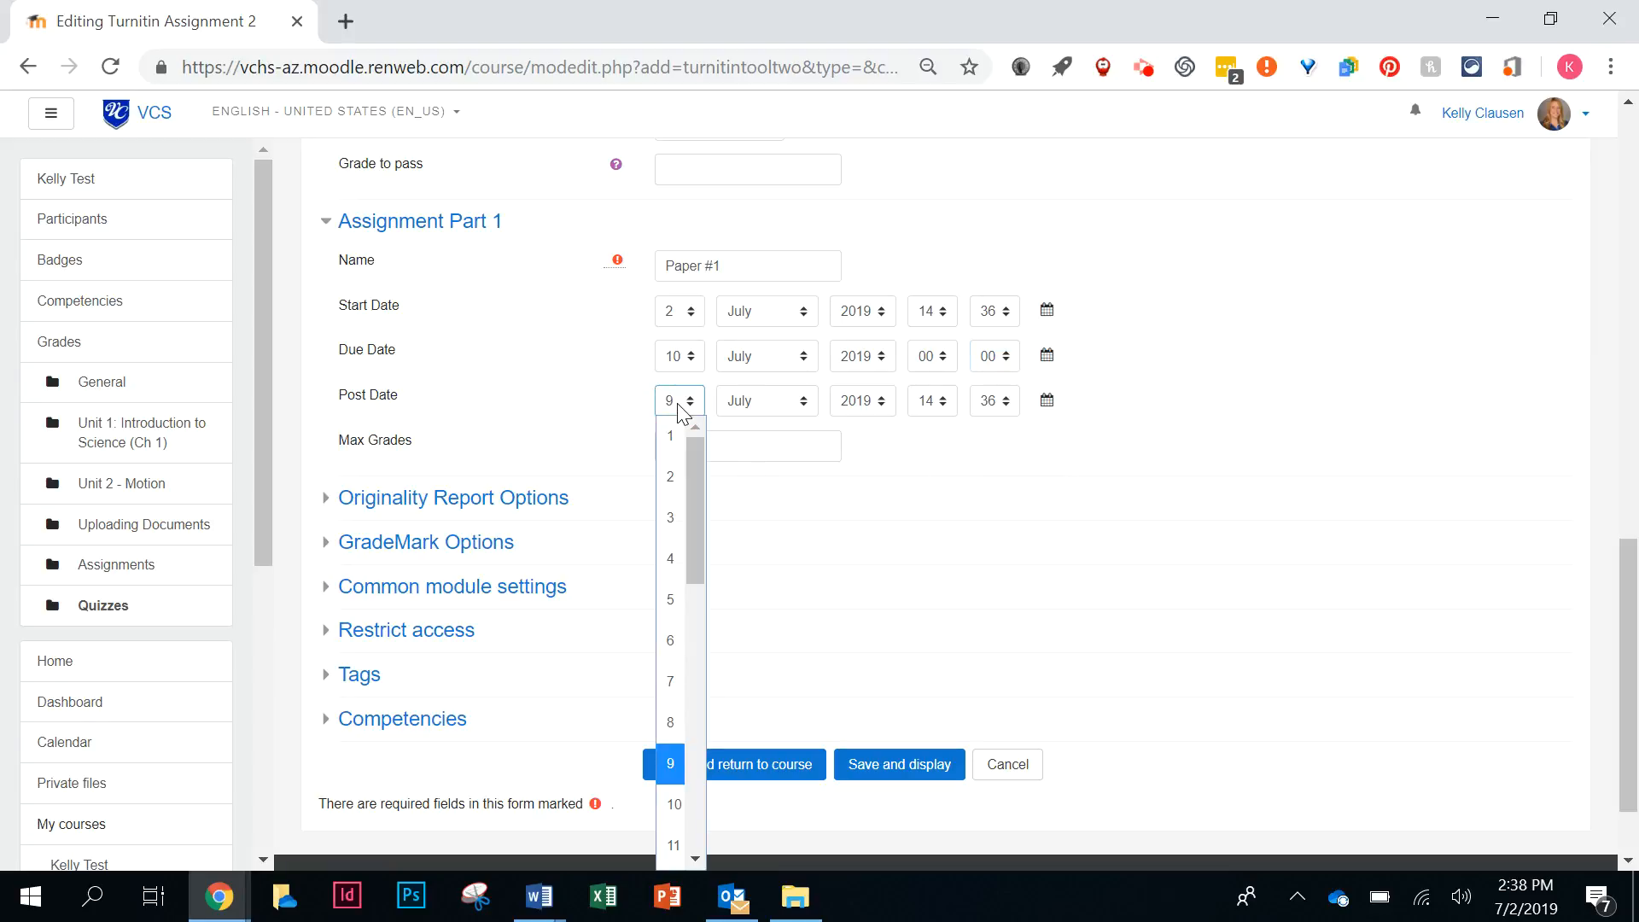
click(669, 854)
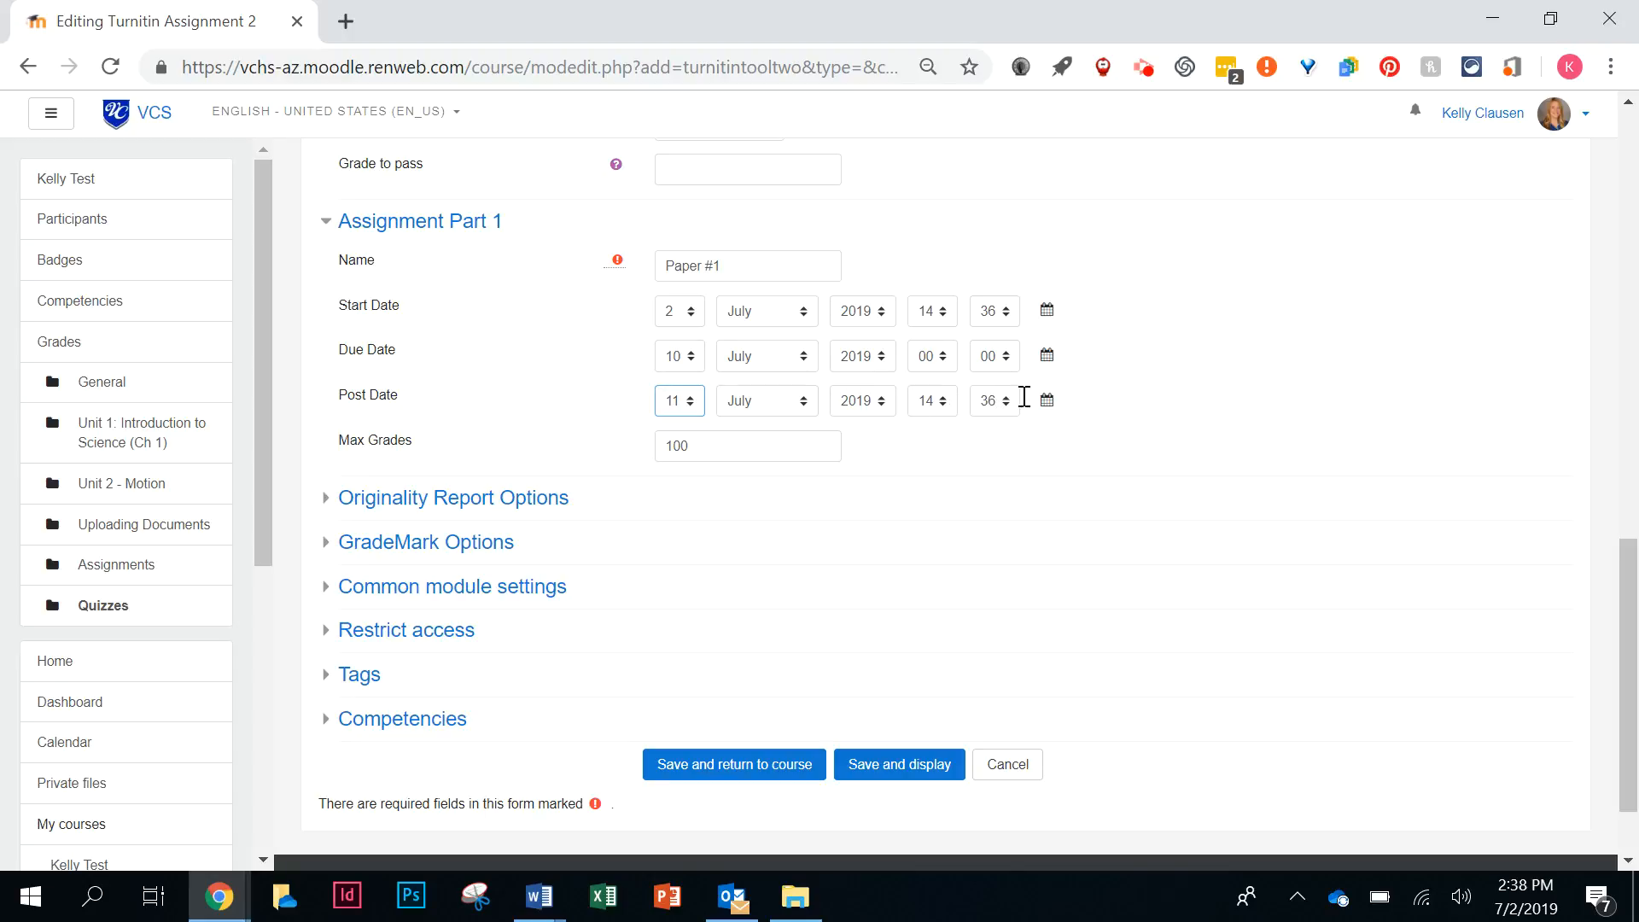
click(703, 445)
drag(703, 445, 588, 455)
text(75)
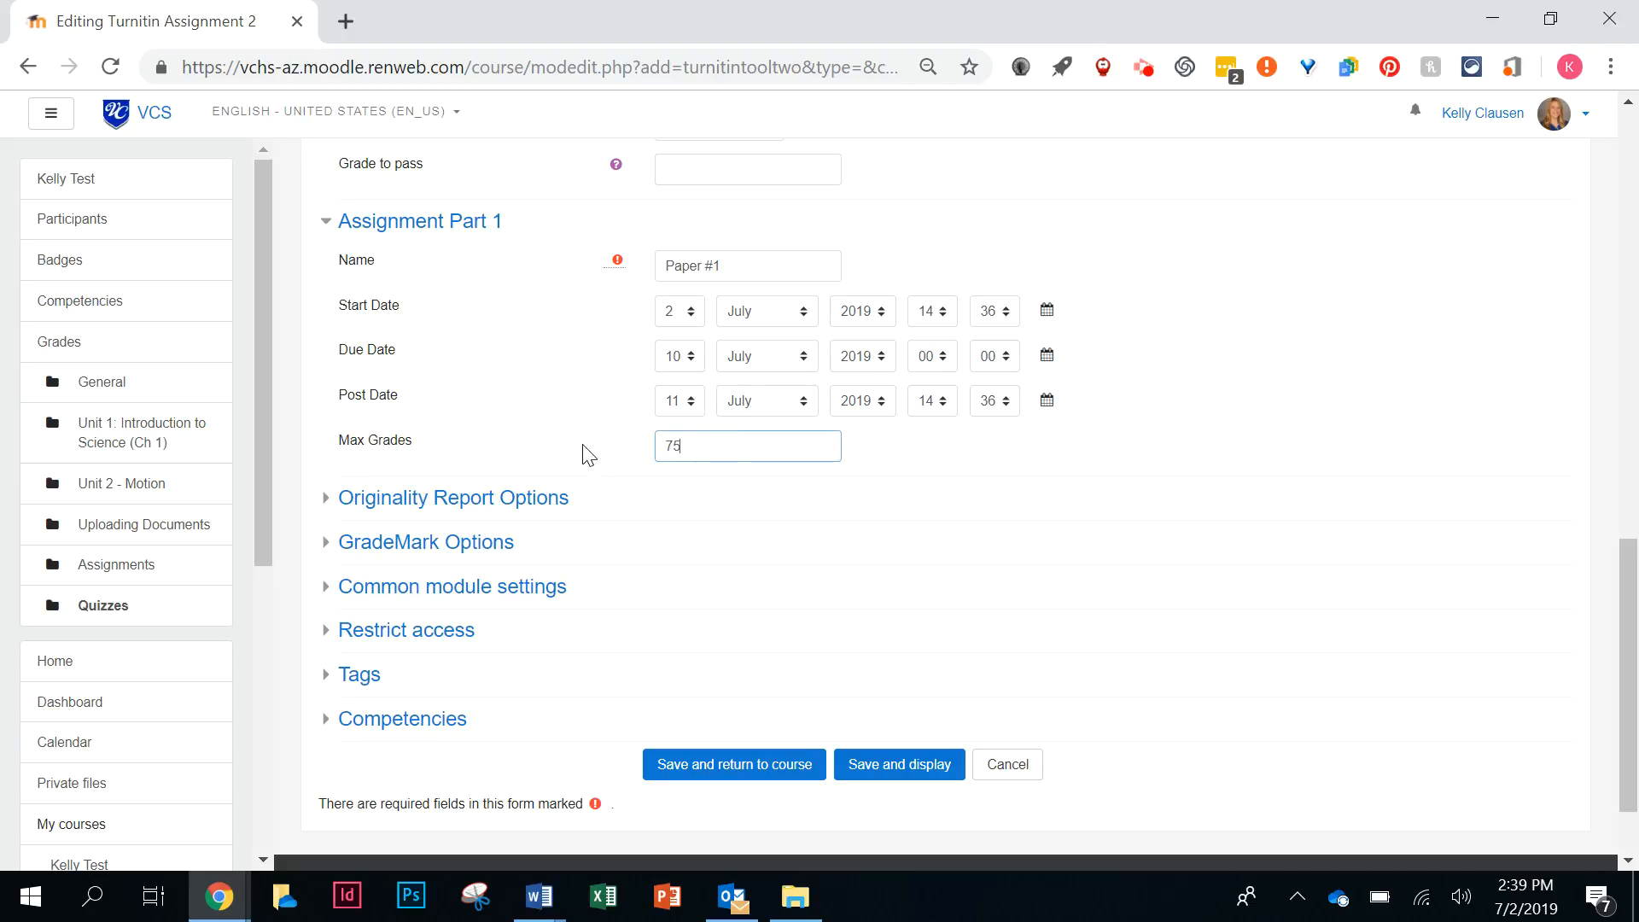
scroll(593, 392, up, 3)
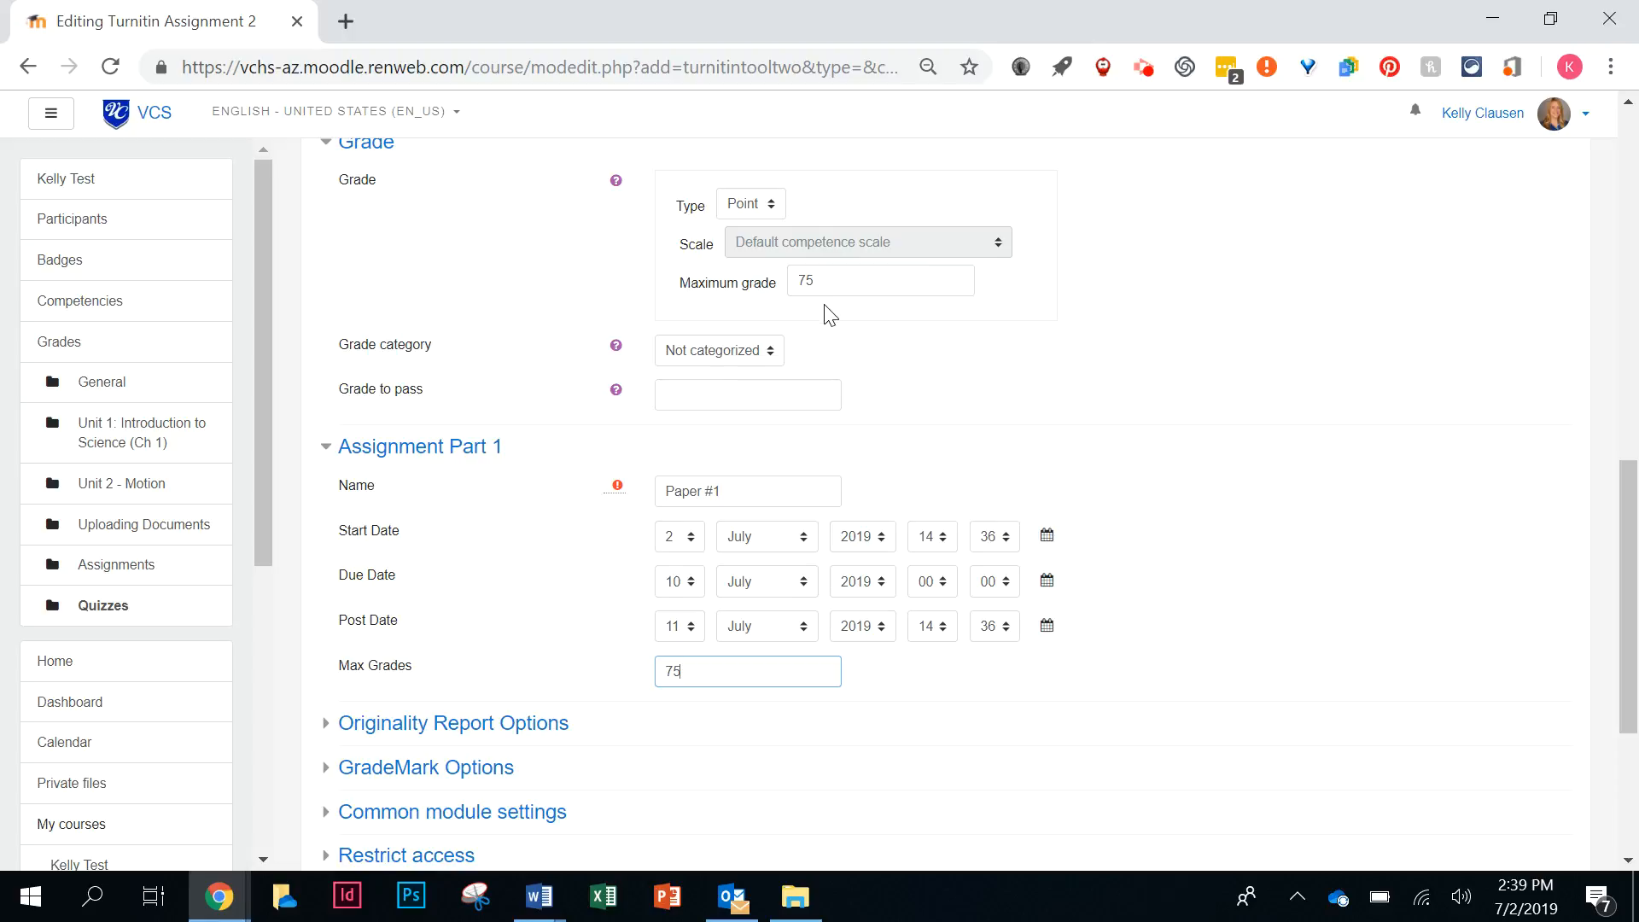
Allow submissions after the due date in the Originality Report Options
scroll(785, 705, down, 1)
scroll(787, 706, down, 2)
click(429, 507)
scroll(845, 498, down, 2)
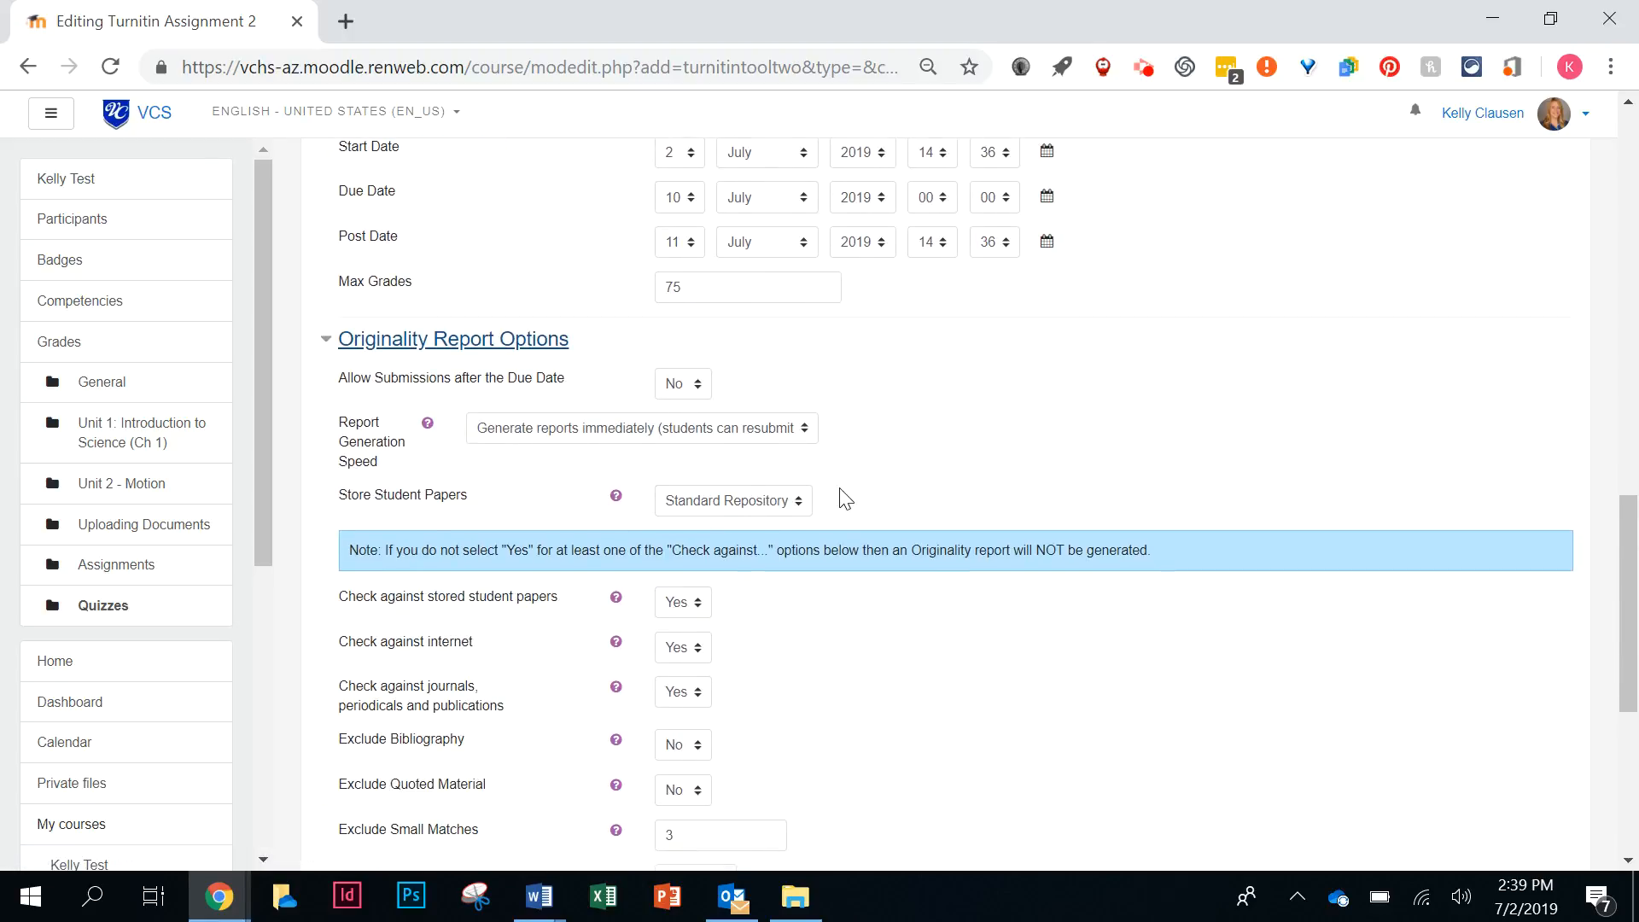
scroll(845, 498, down, 2)
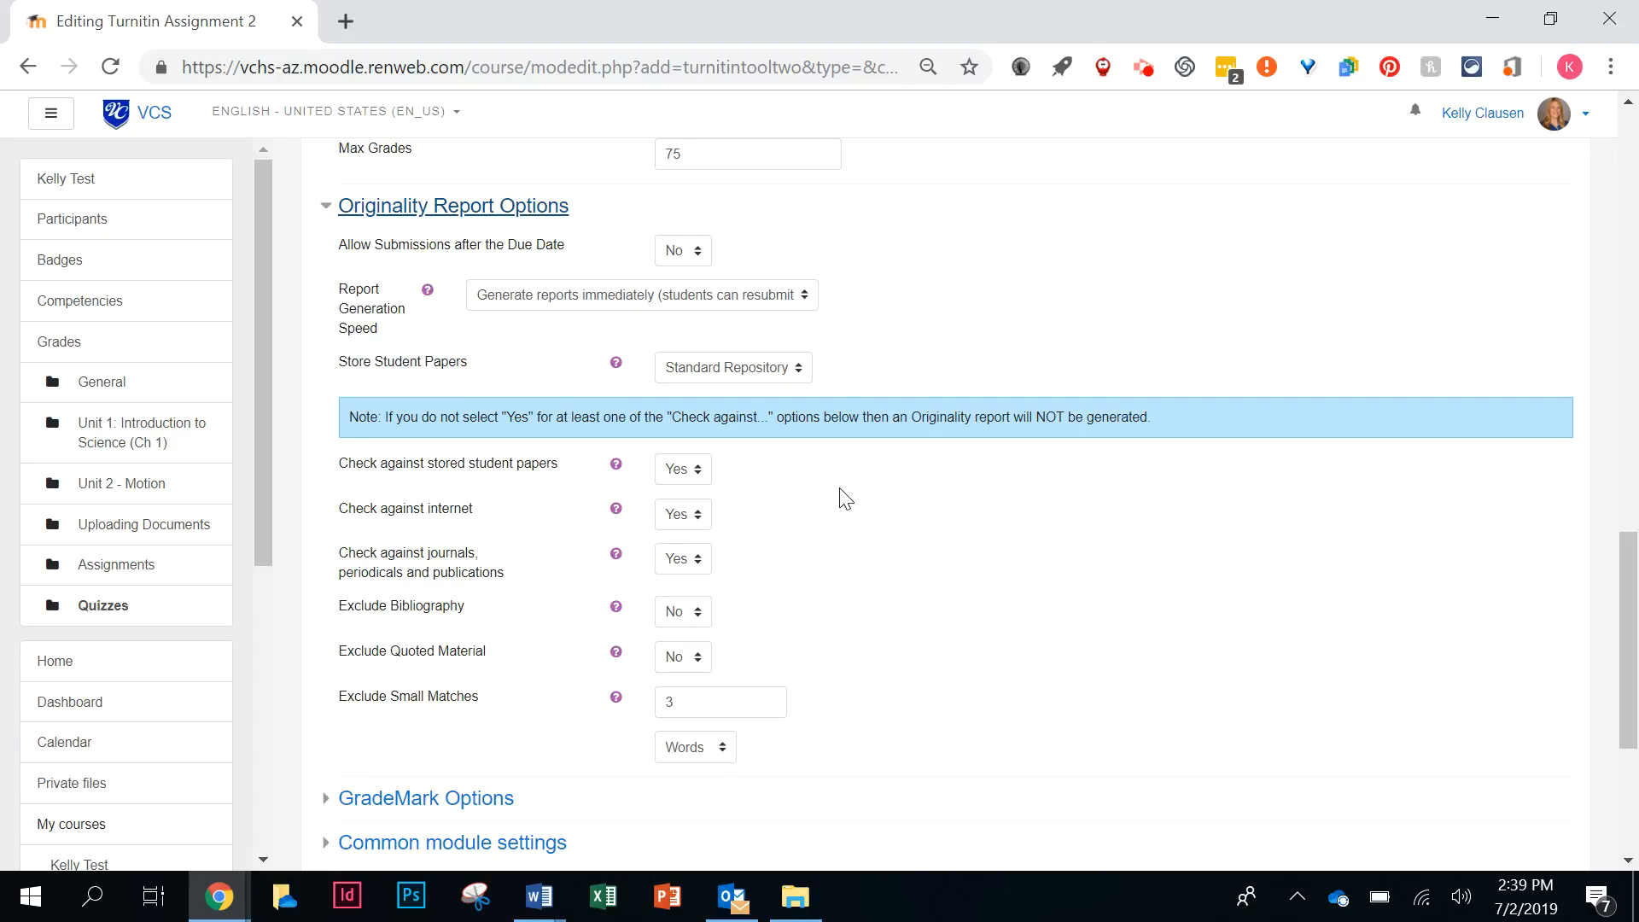
click(688, 256)
click(689, 327)
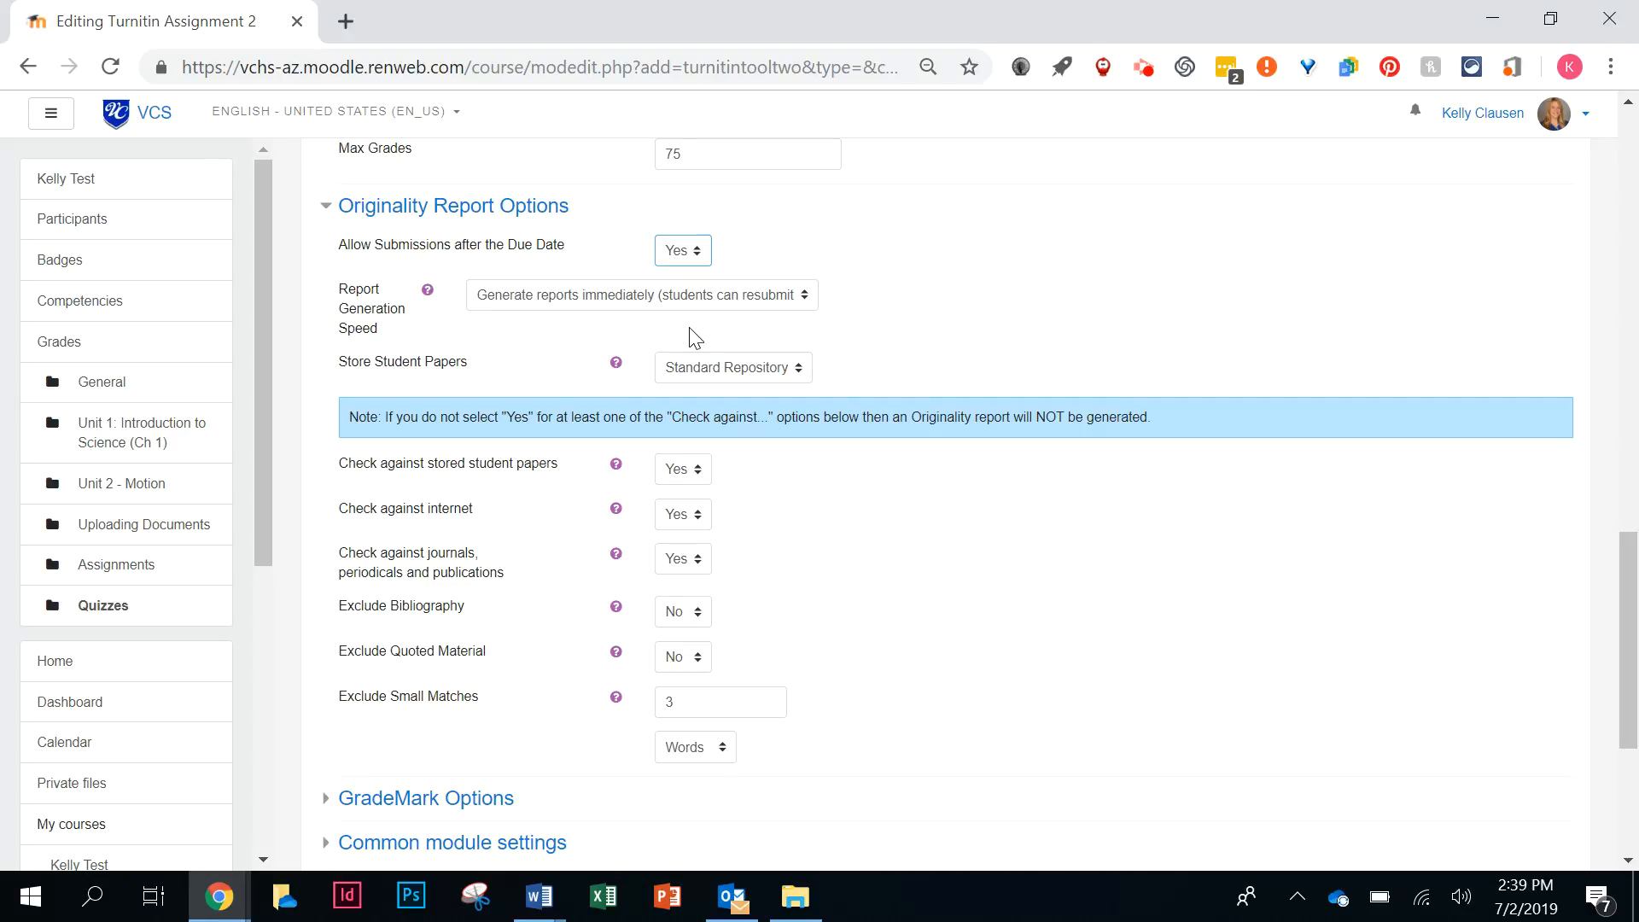
Set the report generation speed to immediate with resubmission until the due date, and store student papers in the Standard Repository
click(714, 299)
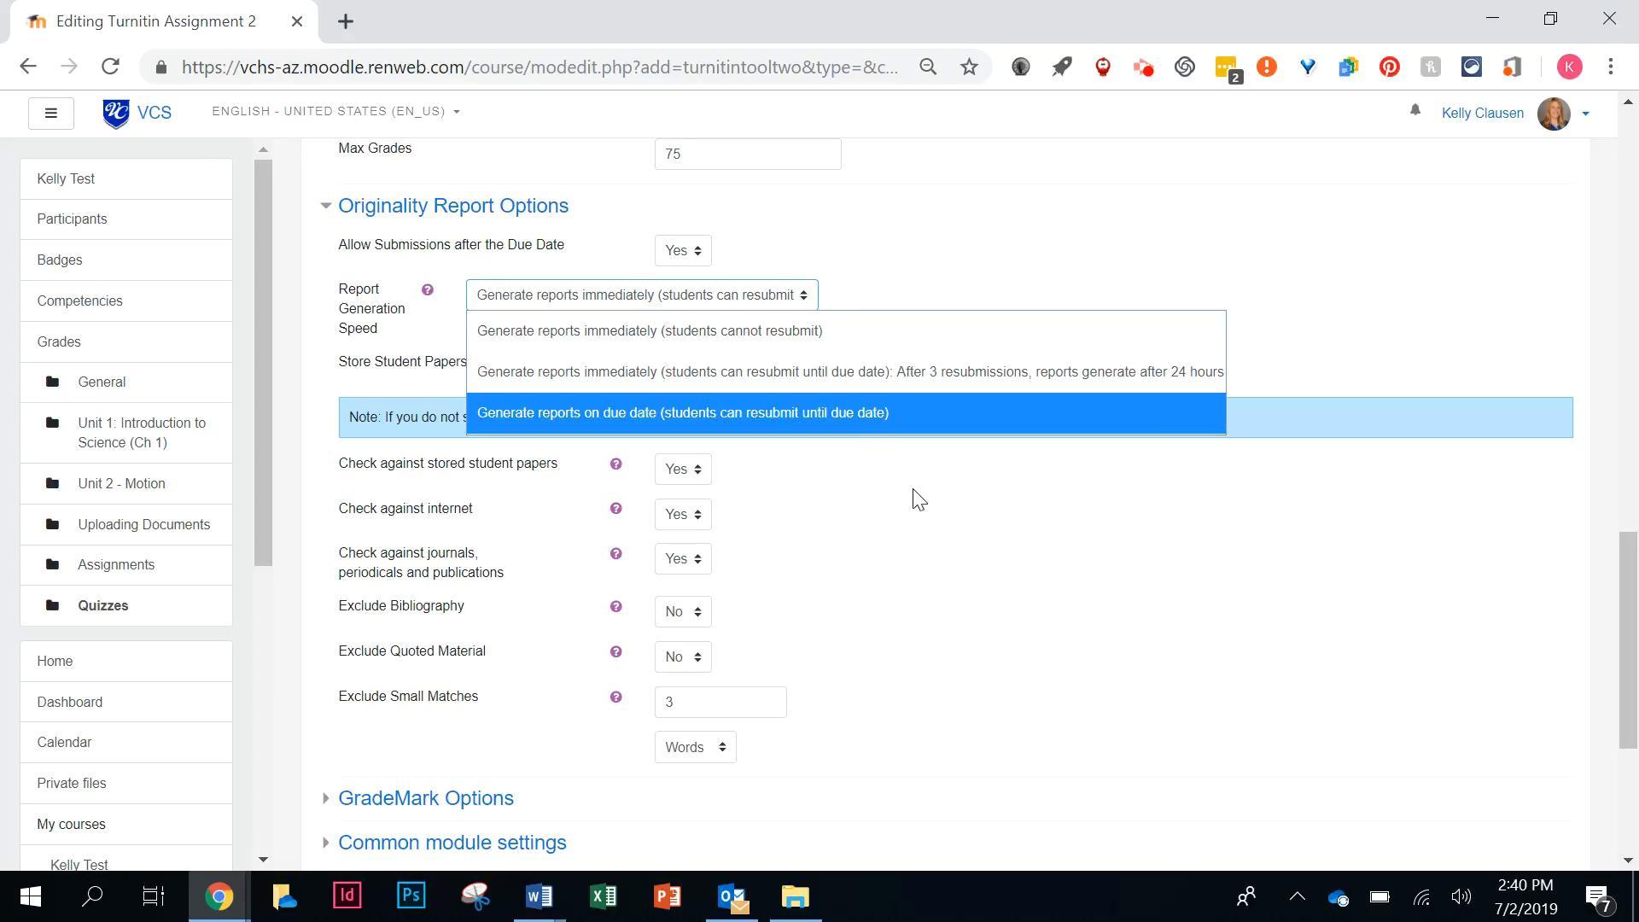
click(903, 382)
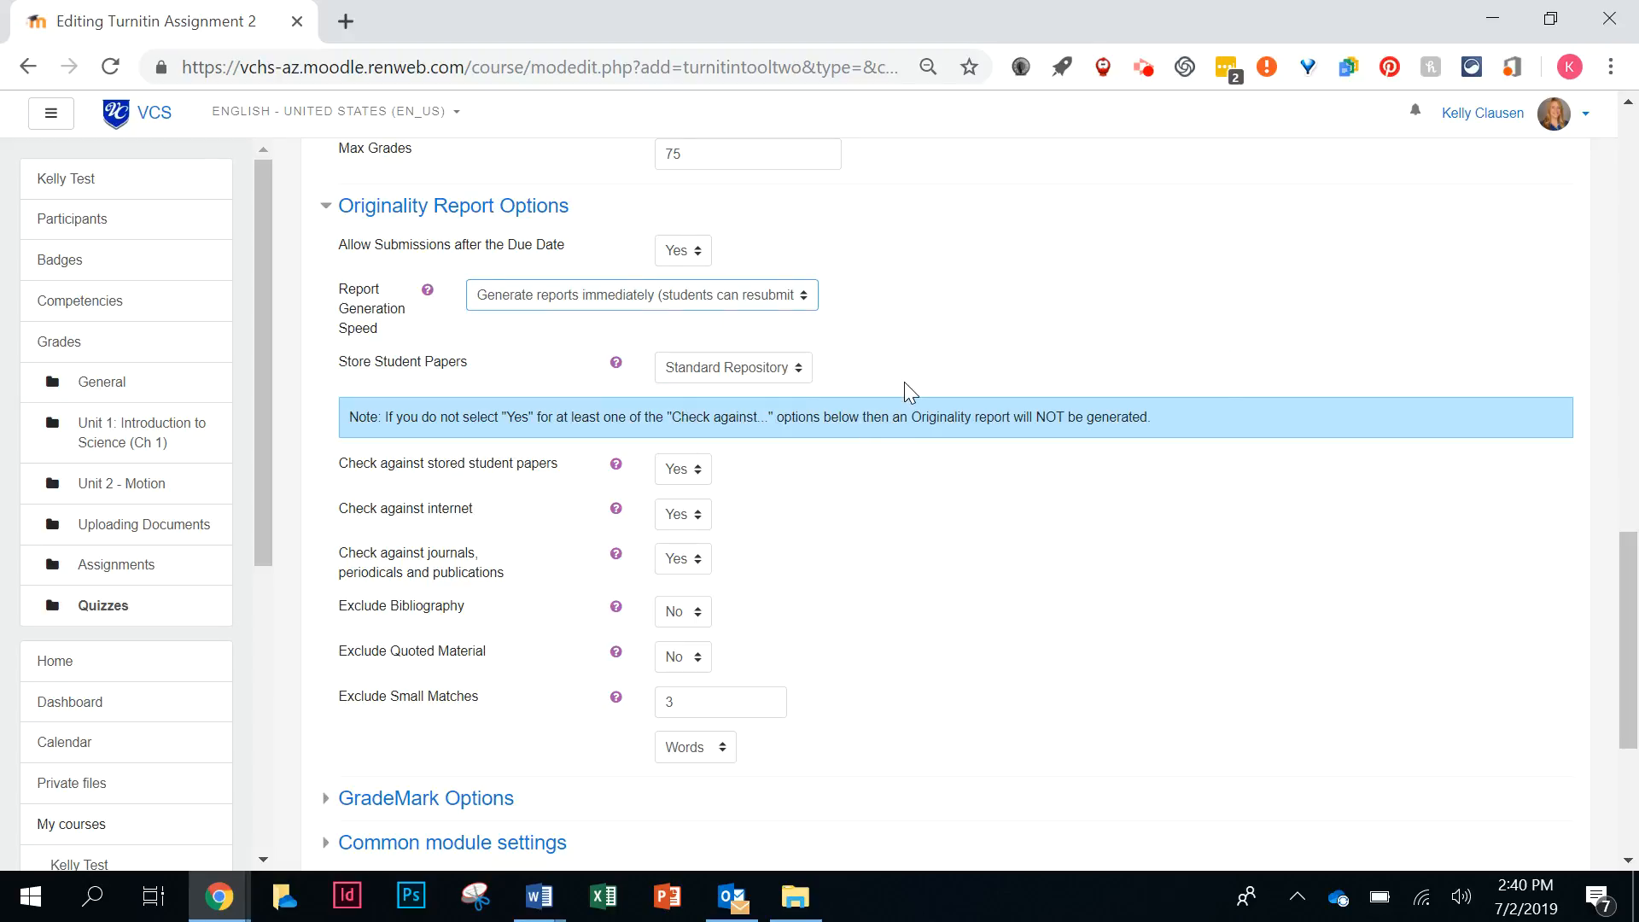
click(744, 372)
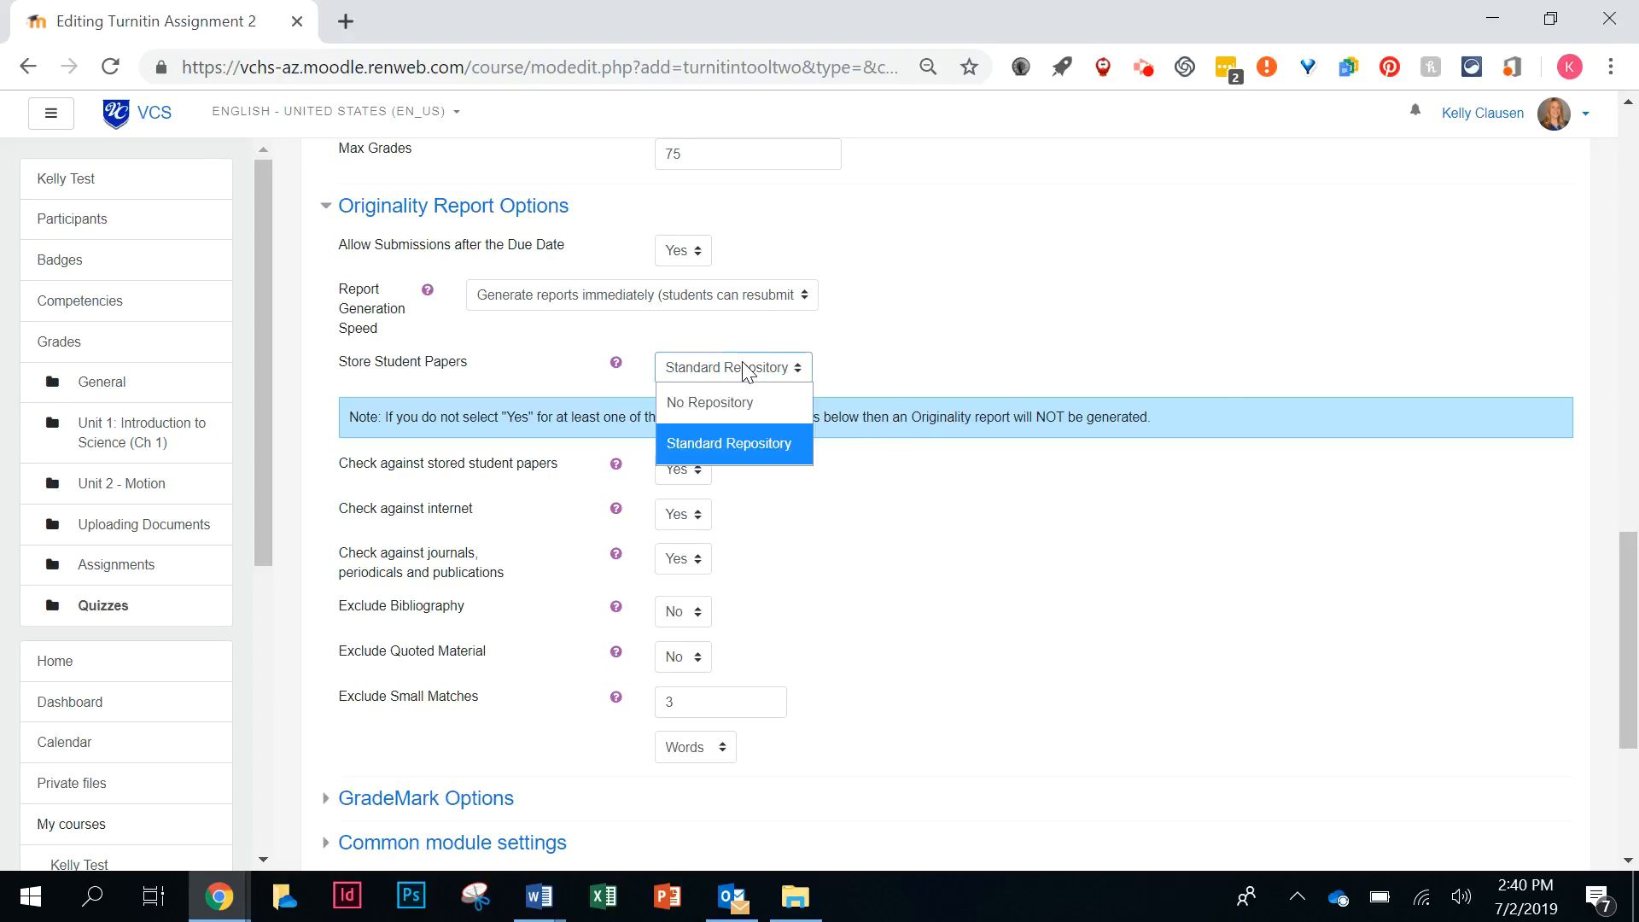
click(750, 448)
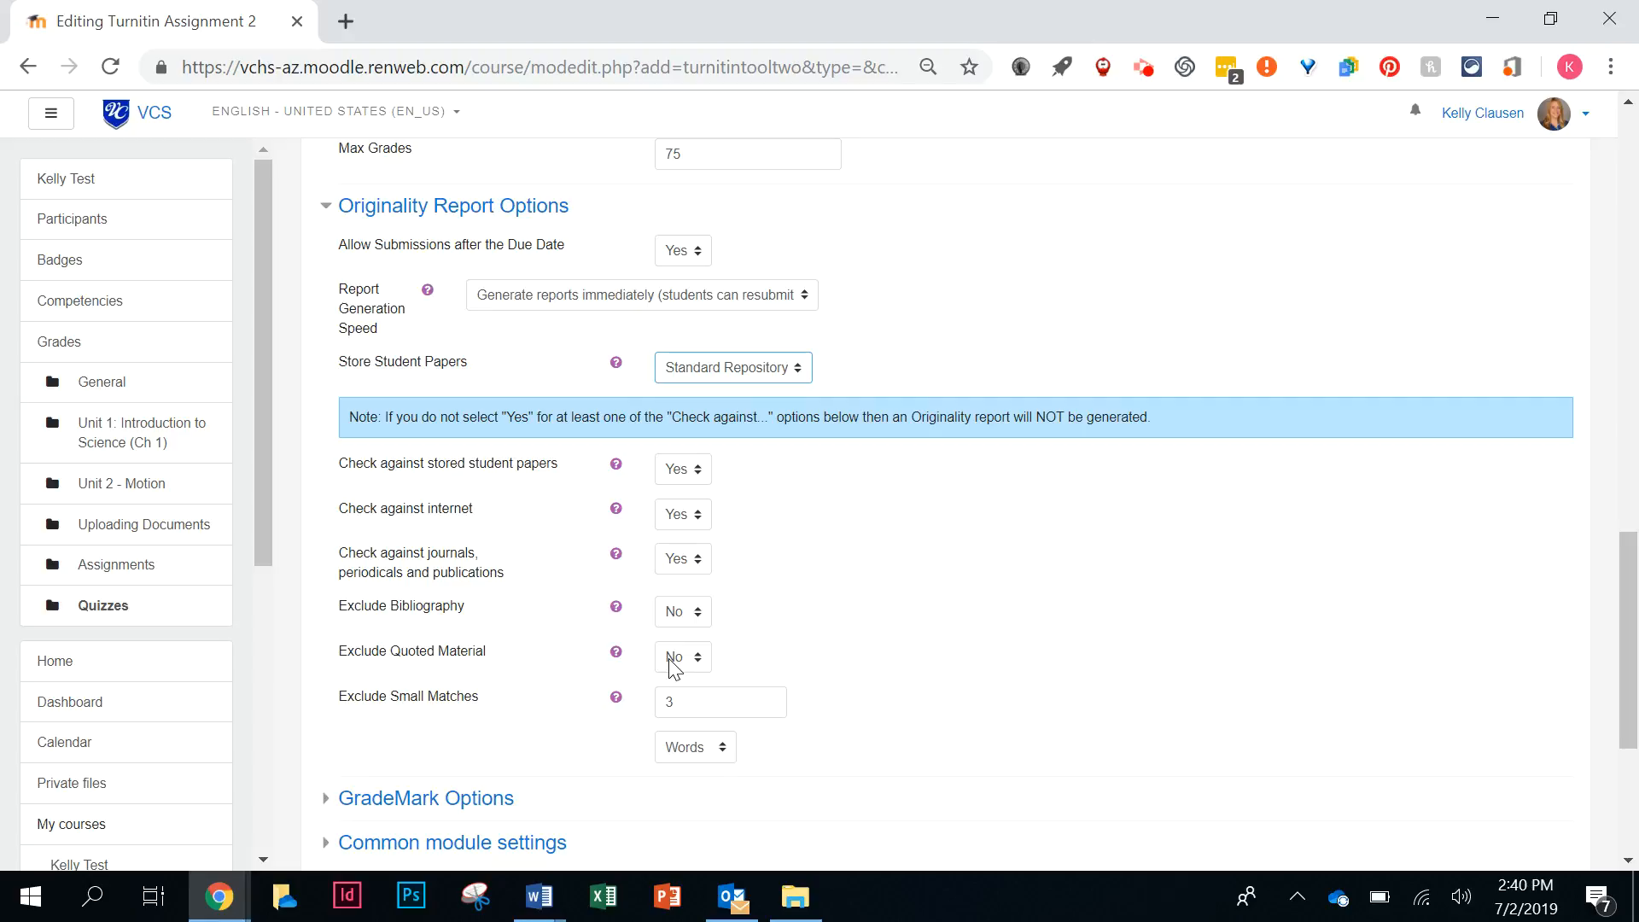
Set Exclude Small Matches to 5 words in the Originality Report Options
double_click(687, 700)
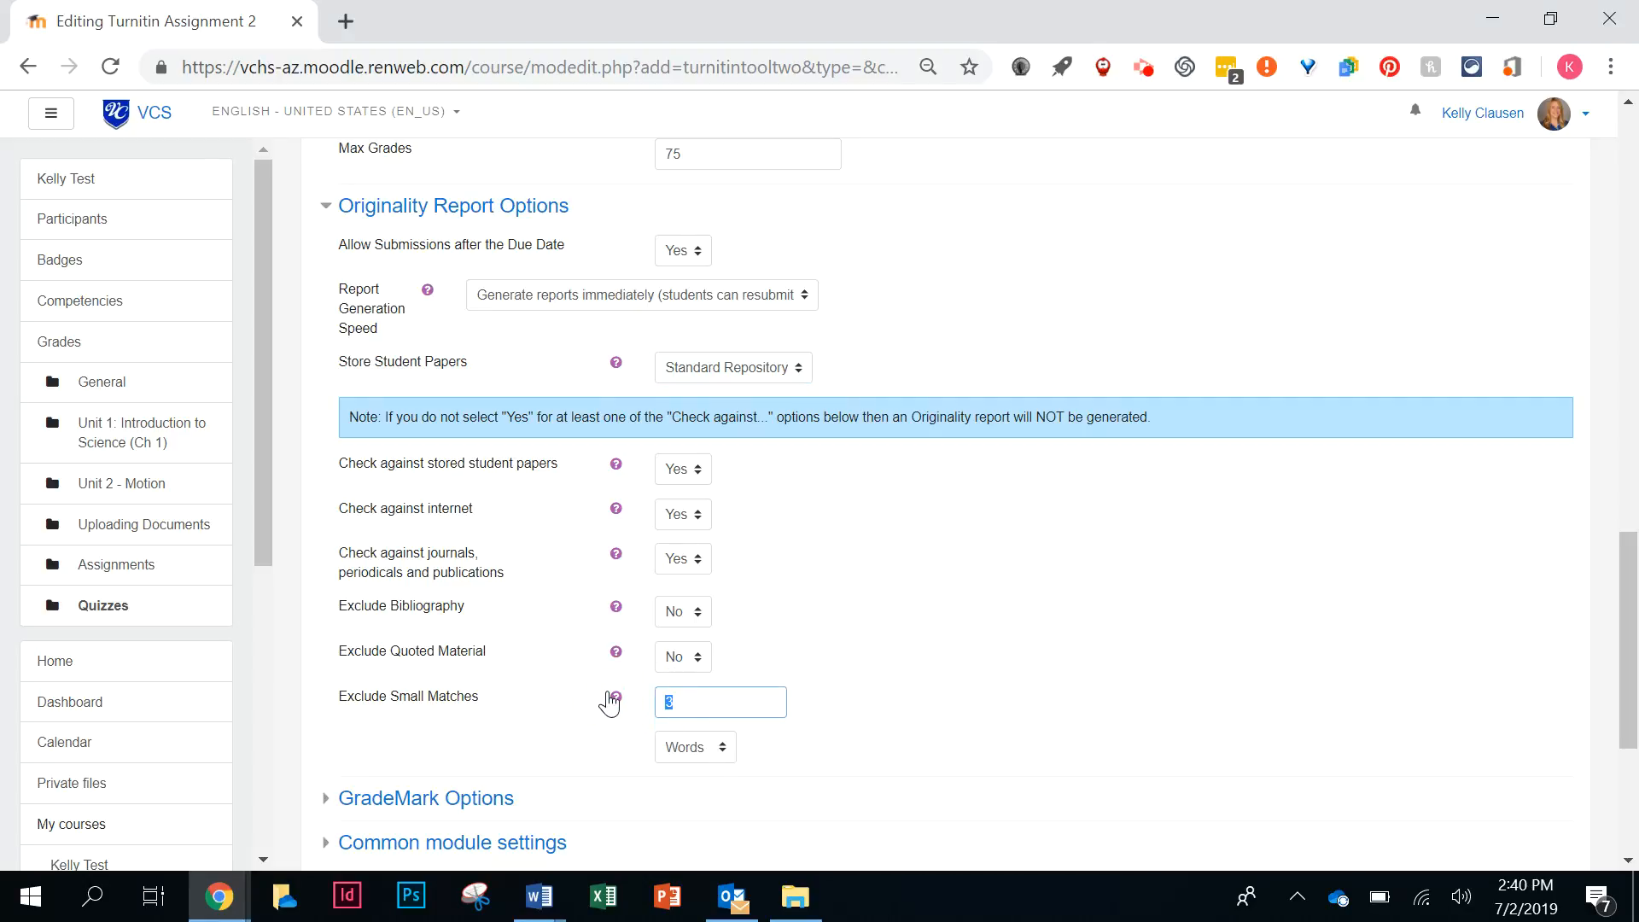
text(5)
click(719, 758)
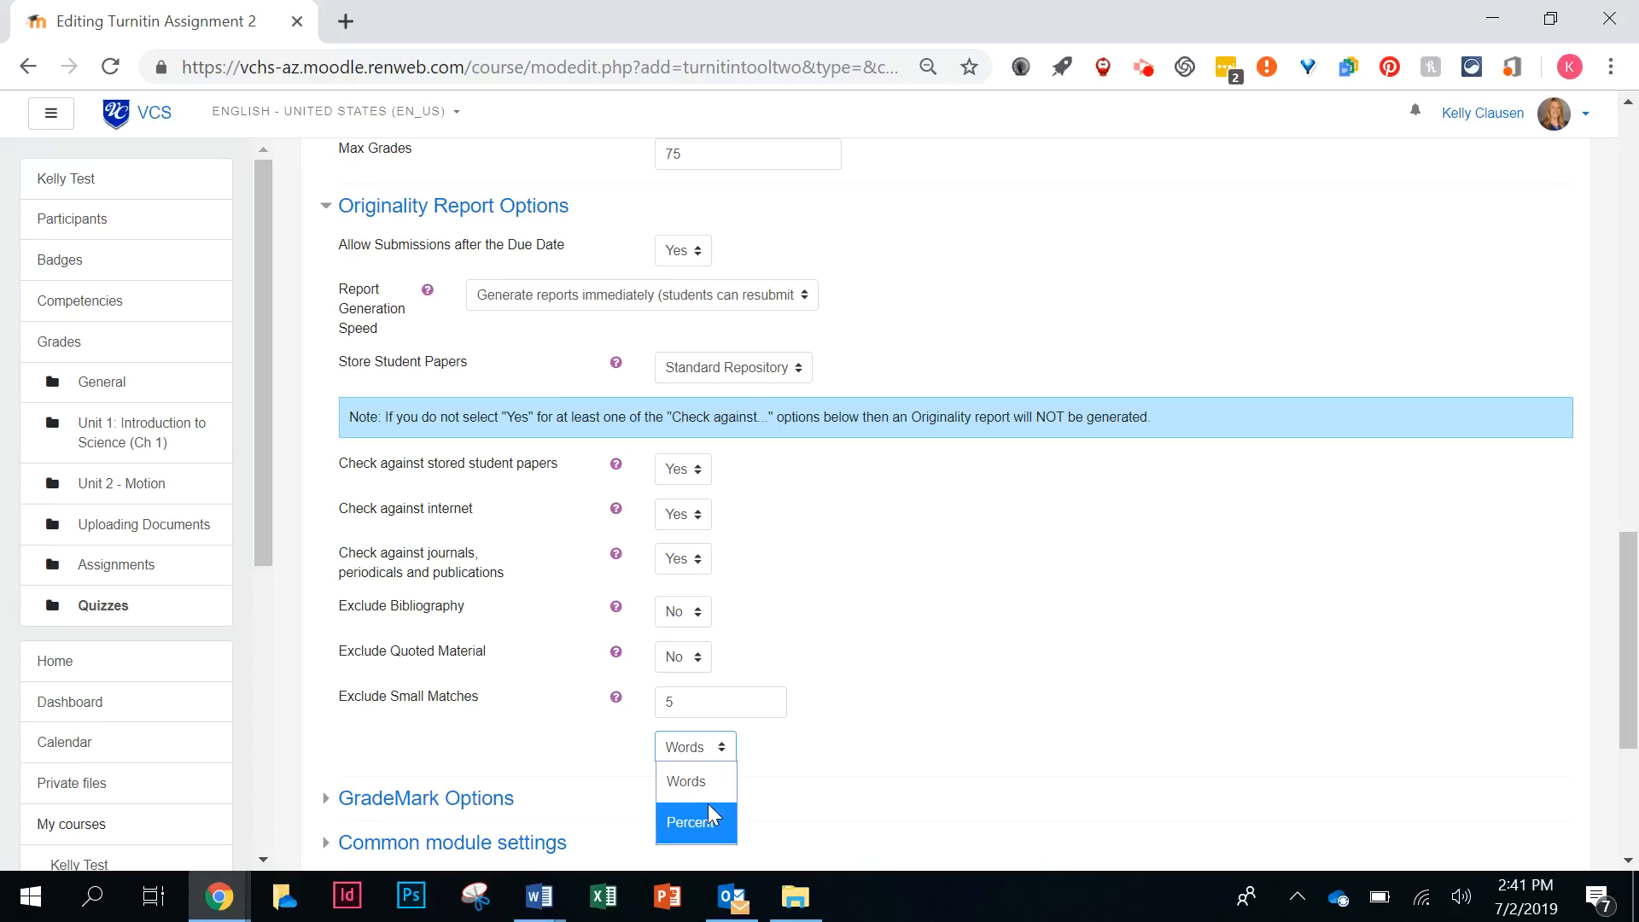
click(688, 781)
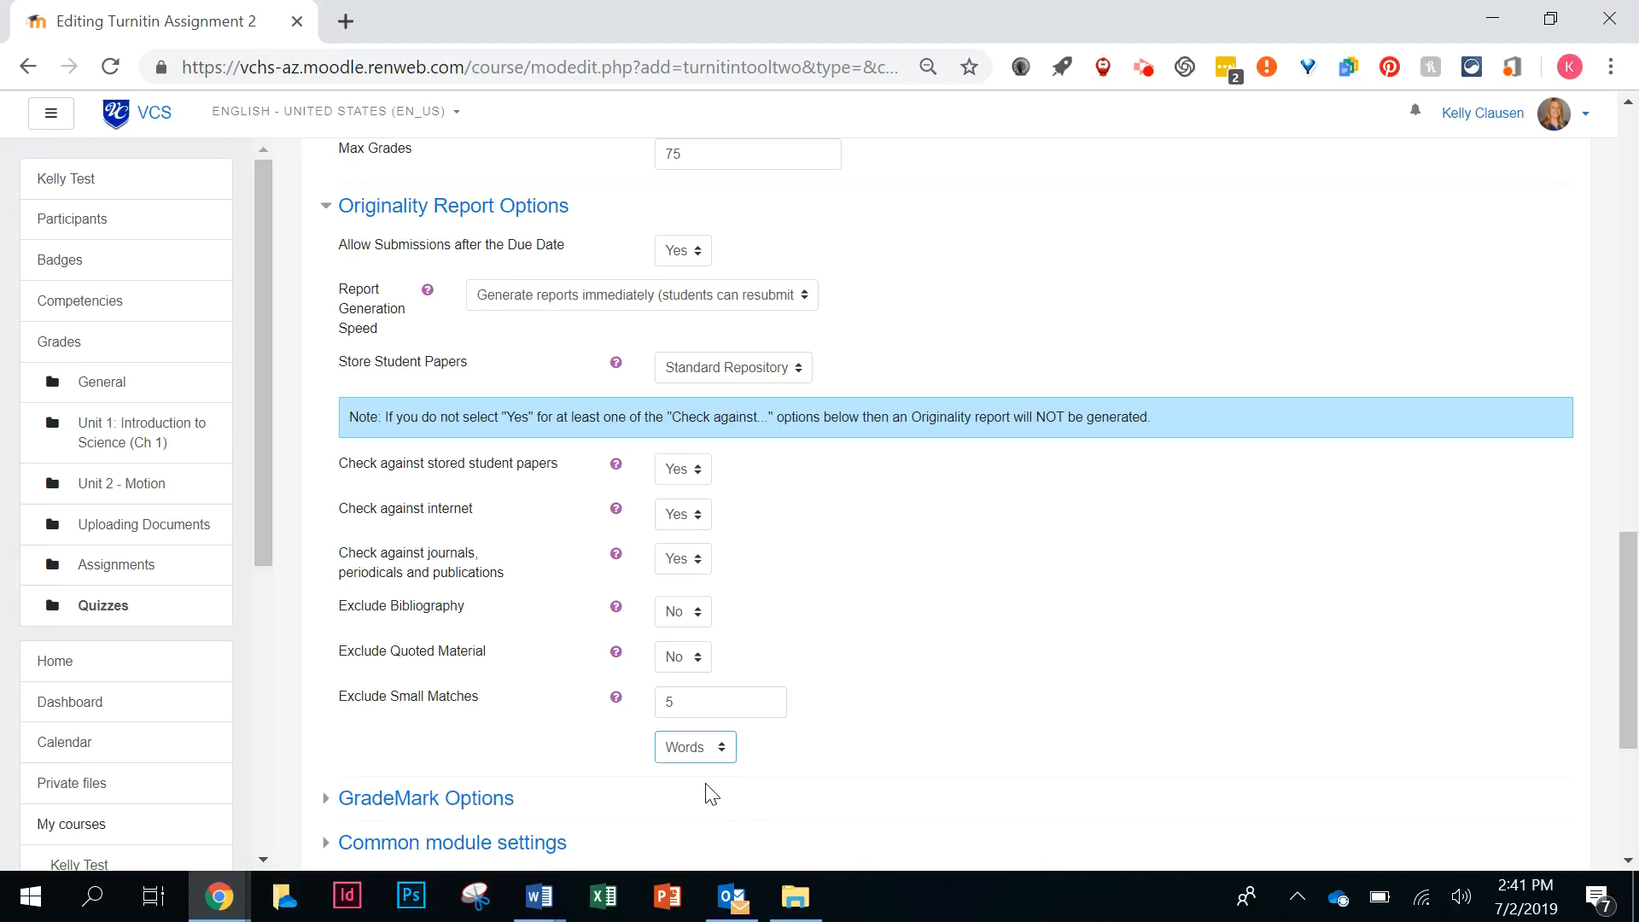
Set the Exclude Small Matches value to 3
scroll(703, 732, down, 1)
double_click(673, 589)
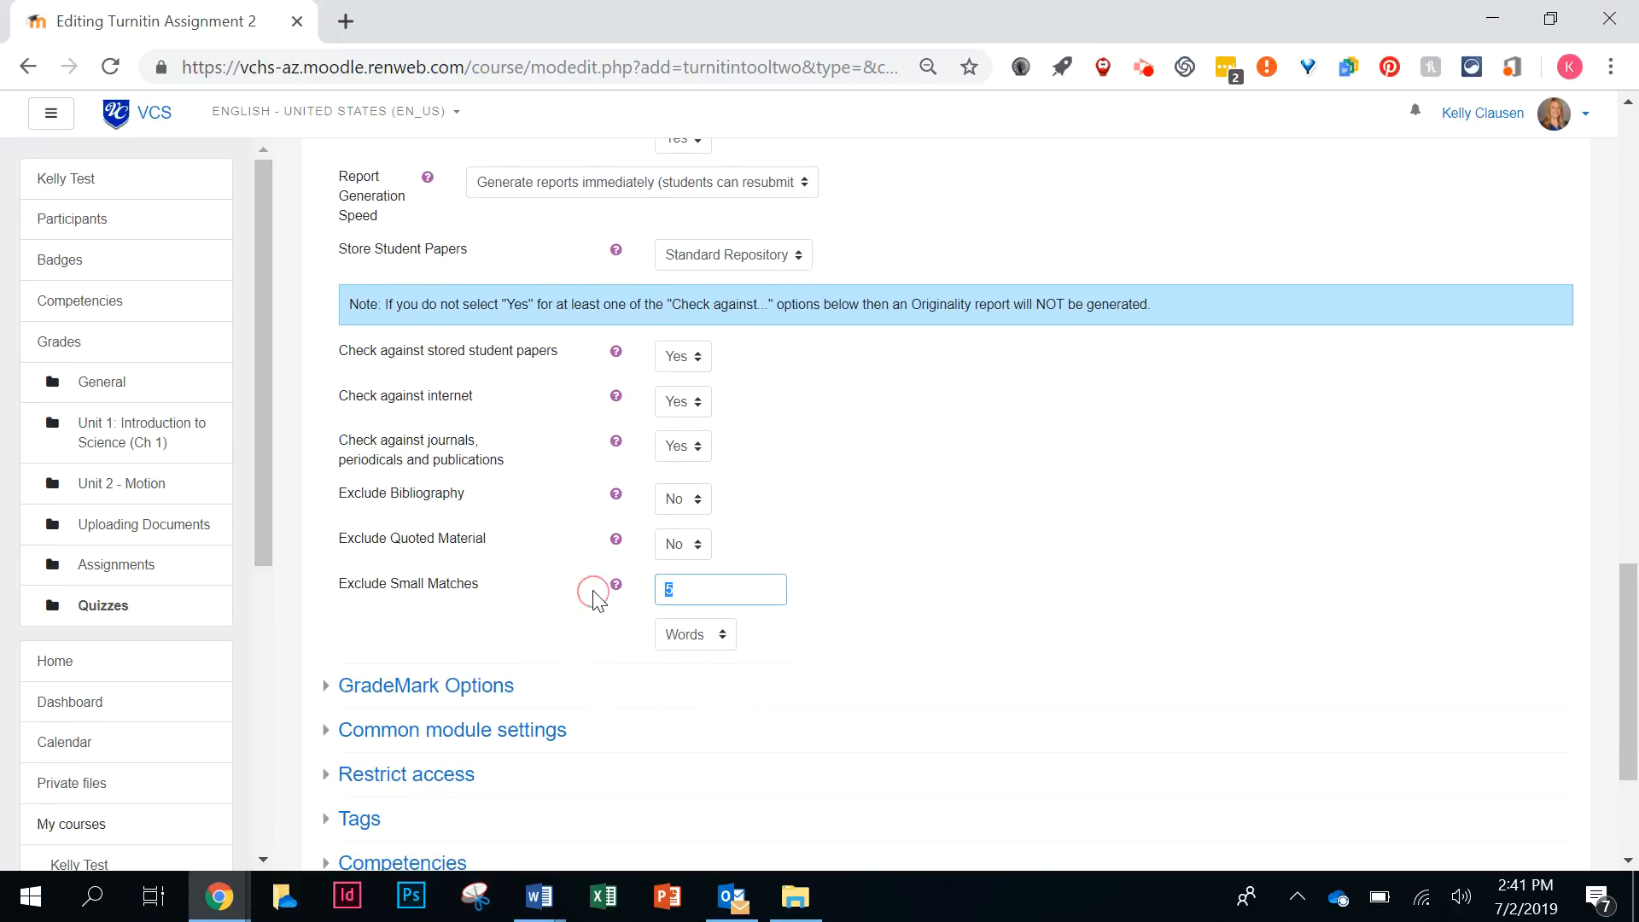
text(3)
Expand the GradeMark Options and Common module settings, and examine the rubrics available to attach to the assignment
click(500, 685)
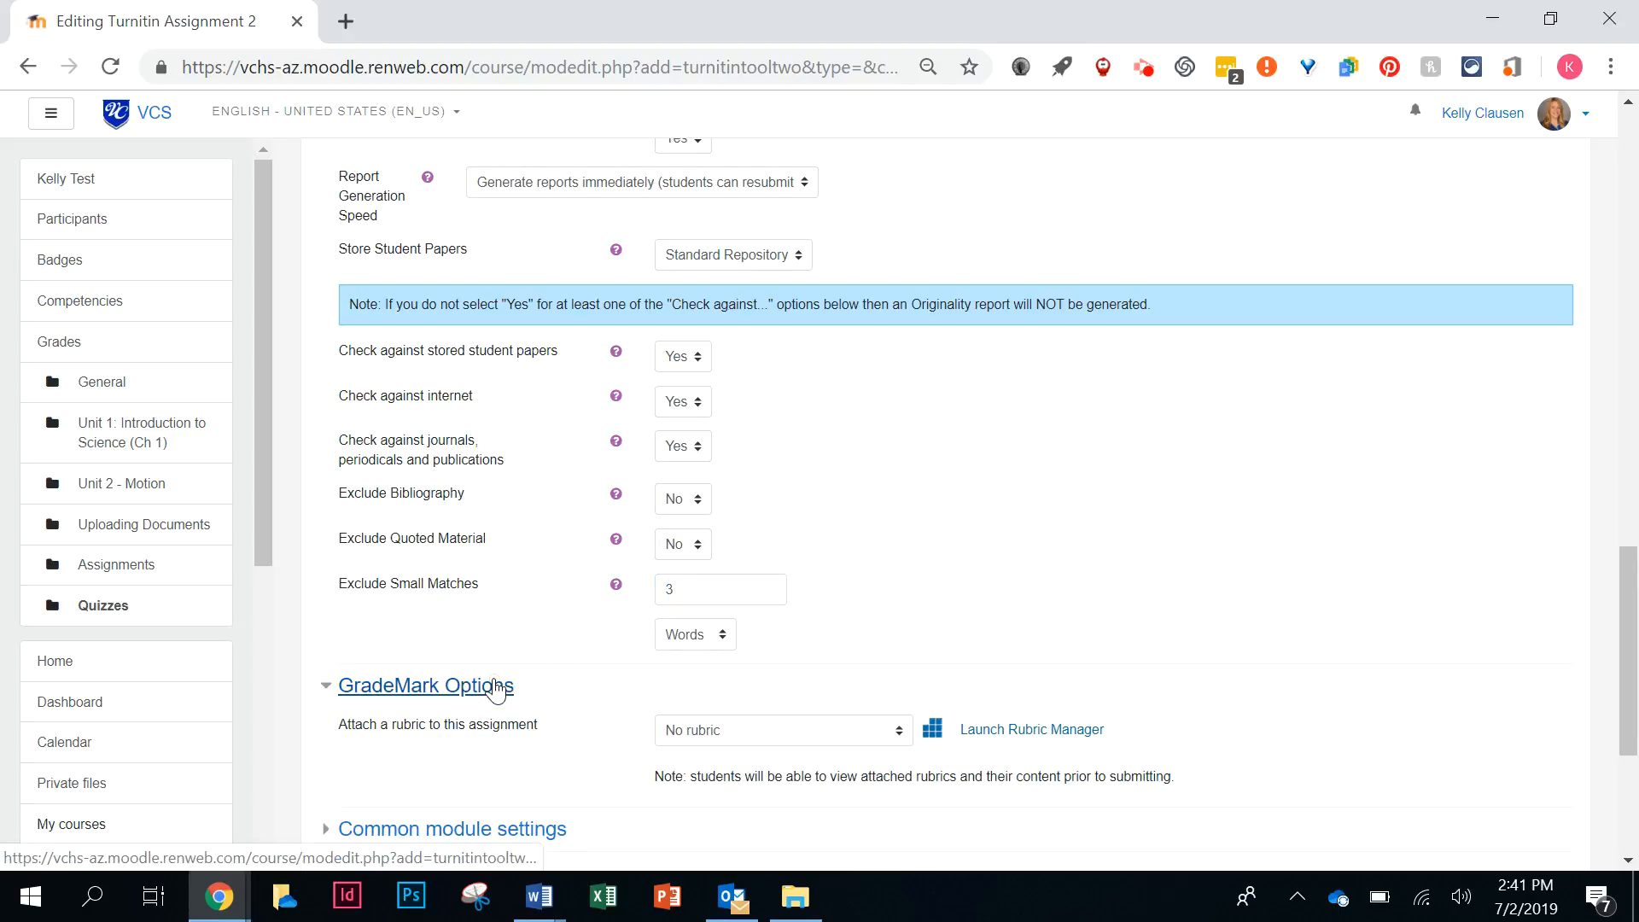
scroll(496, 674, down, 3)
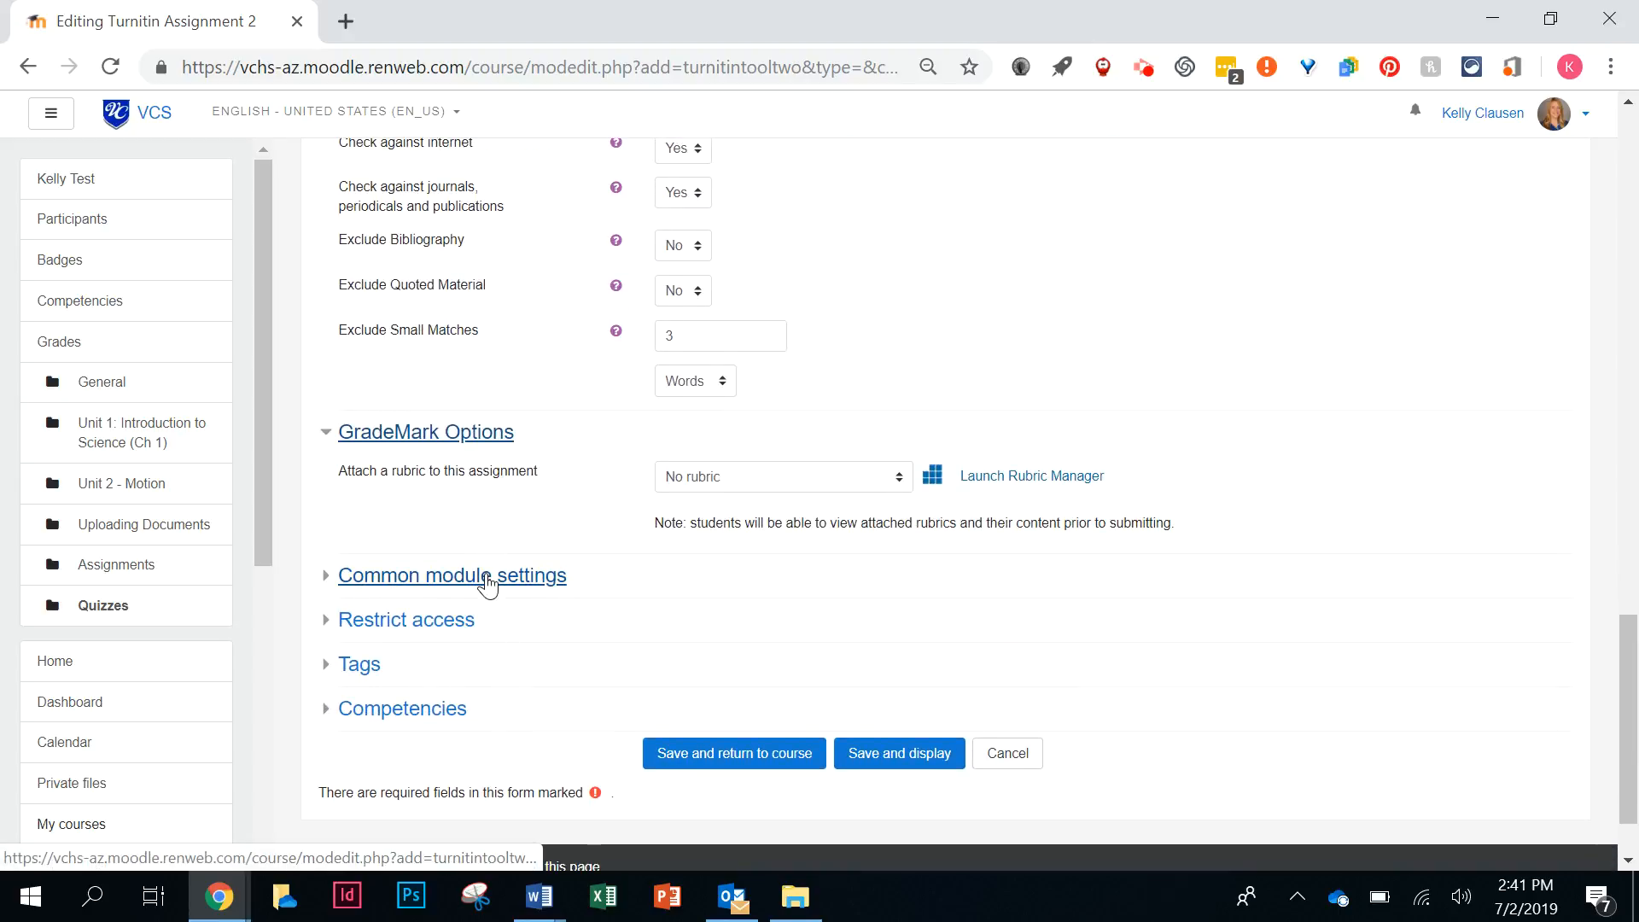
click(486, 579)
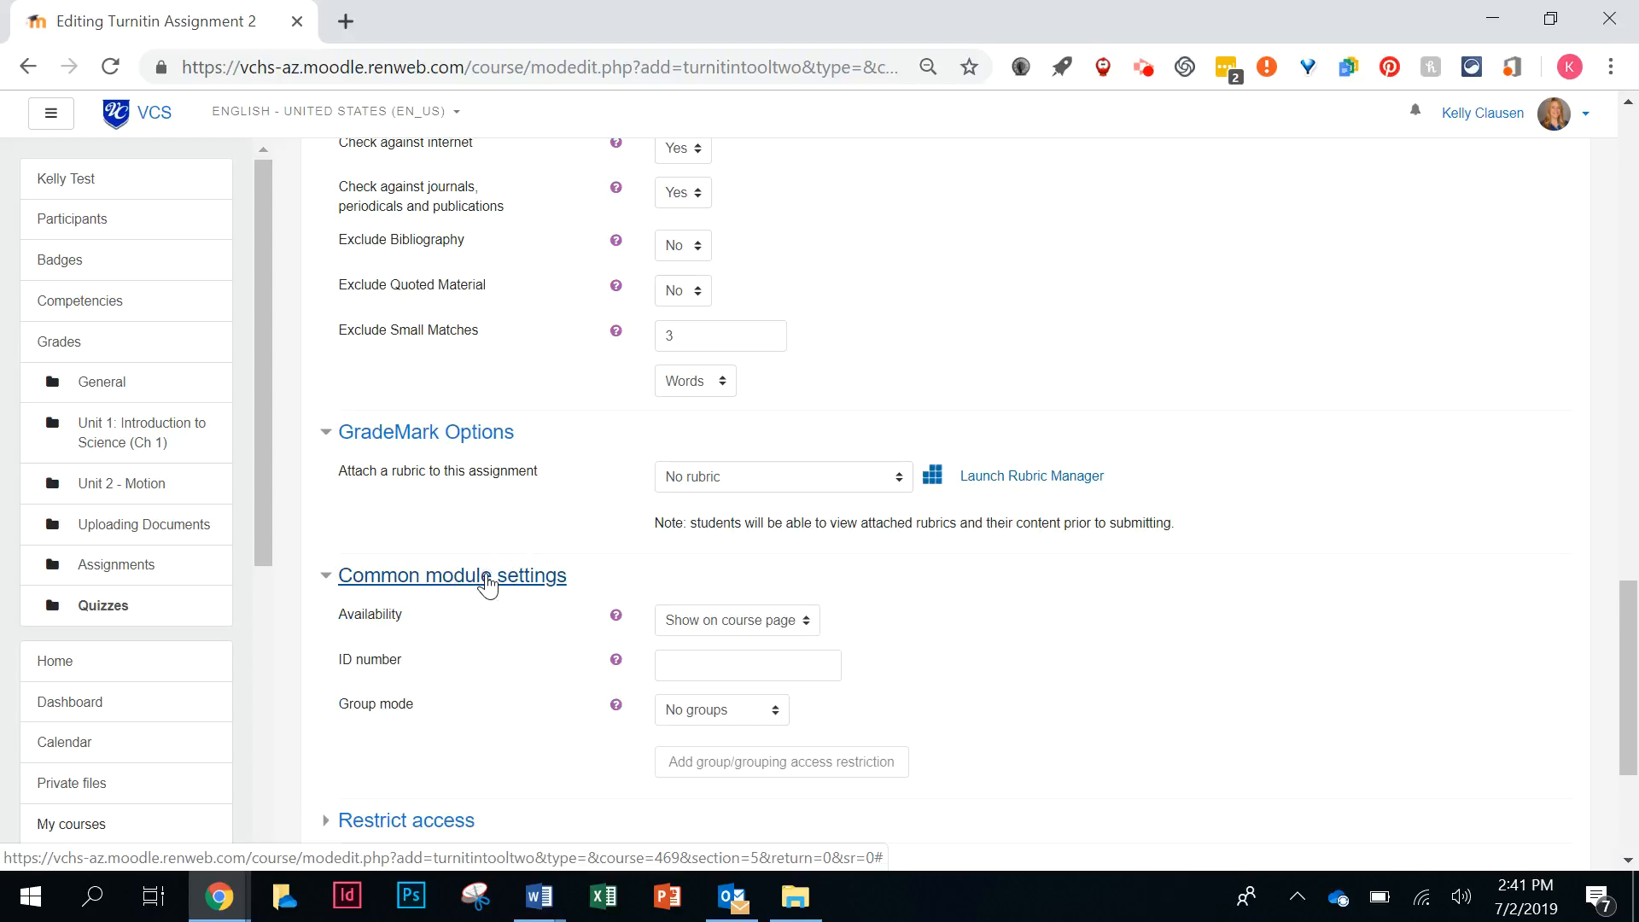
scroll(491, 582, down, 1)
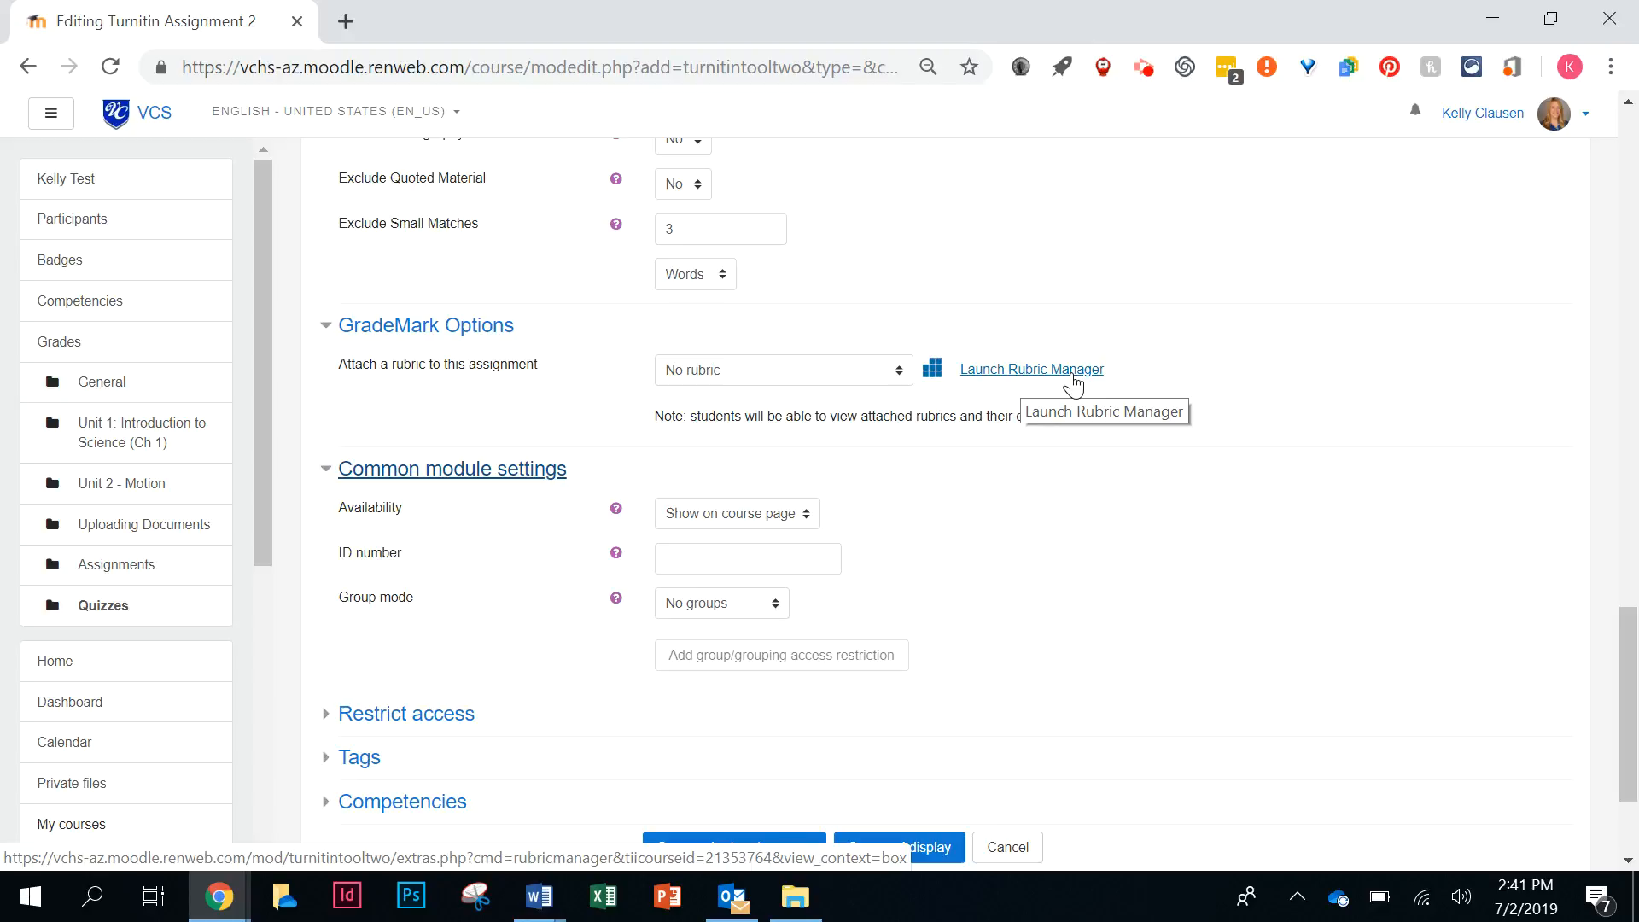
click(903, 369)
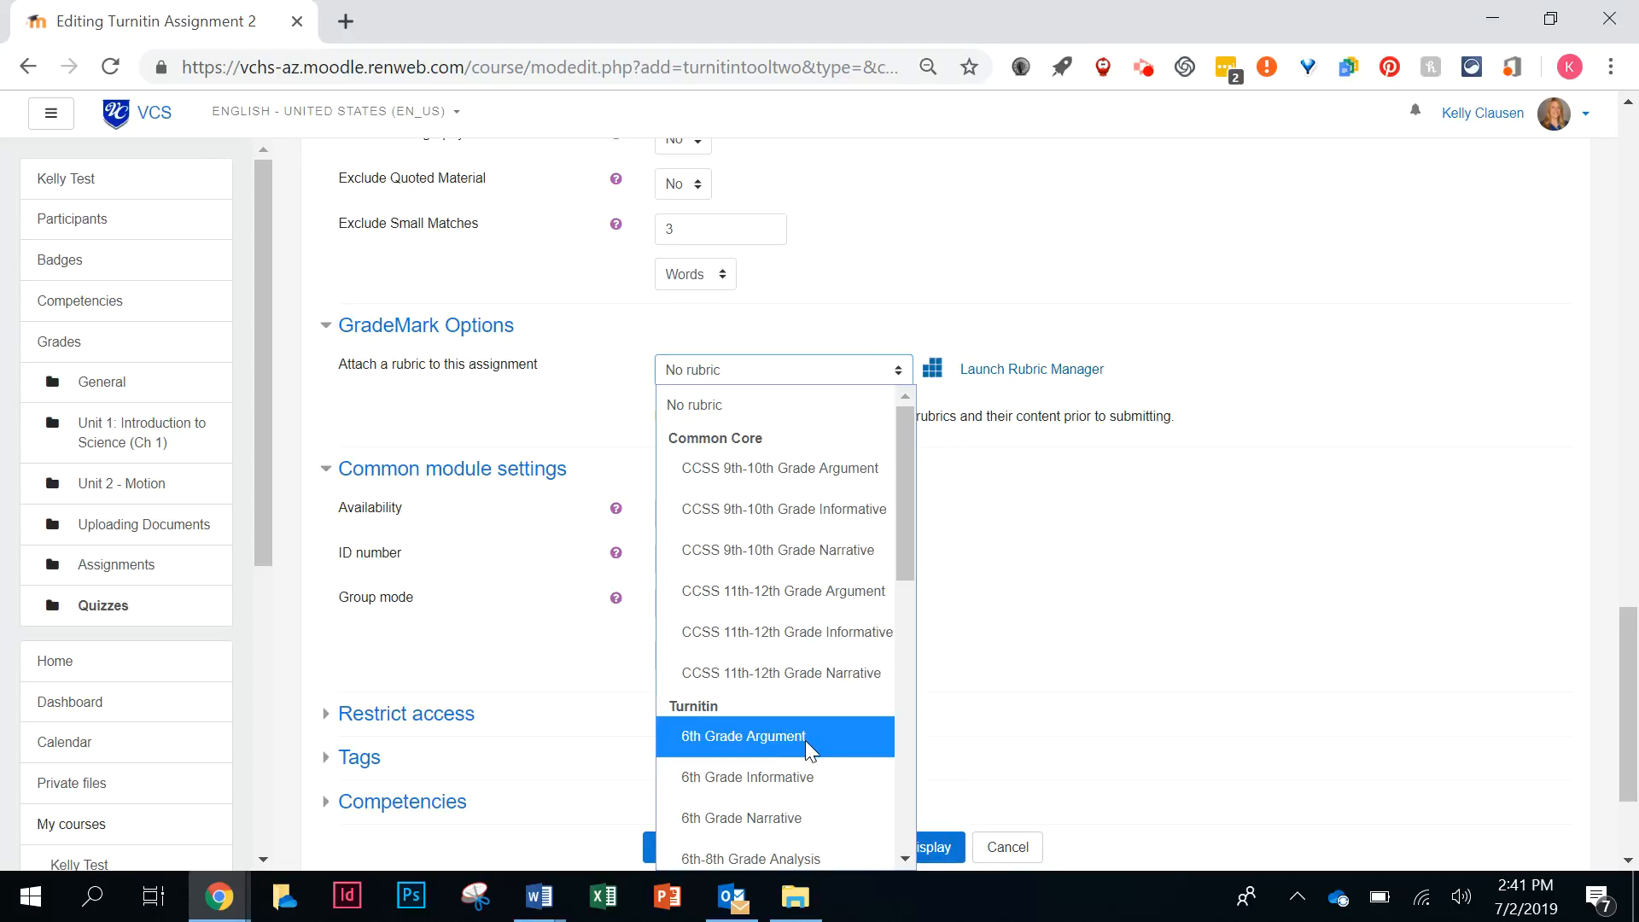
right_click(1081, 550)
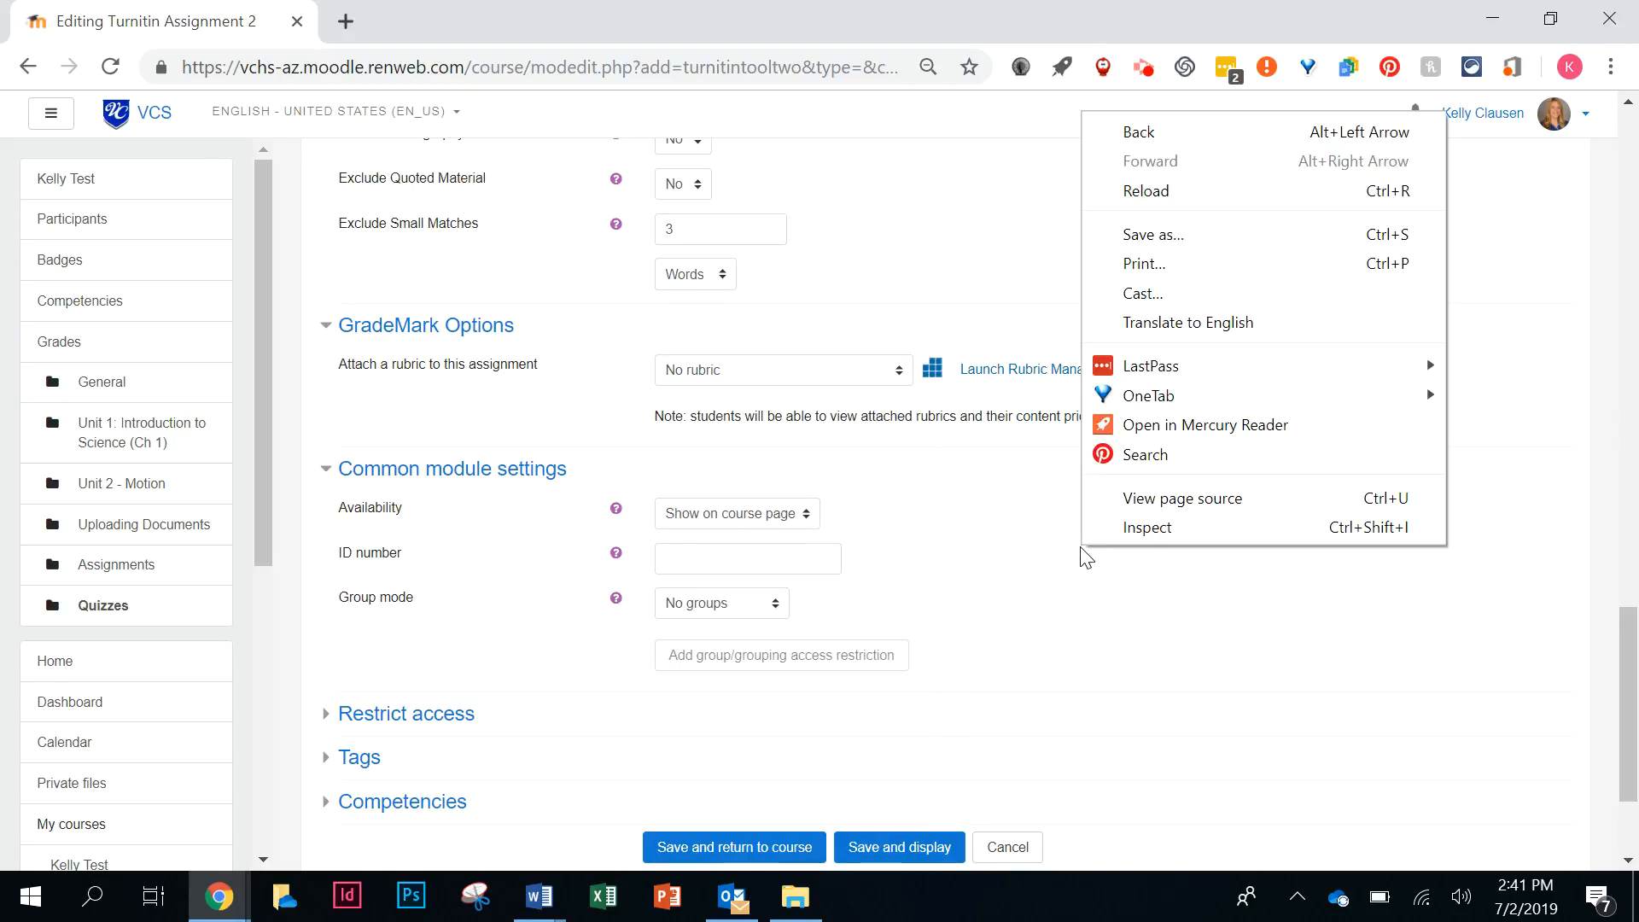
click(861, 417)
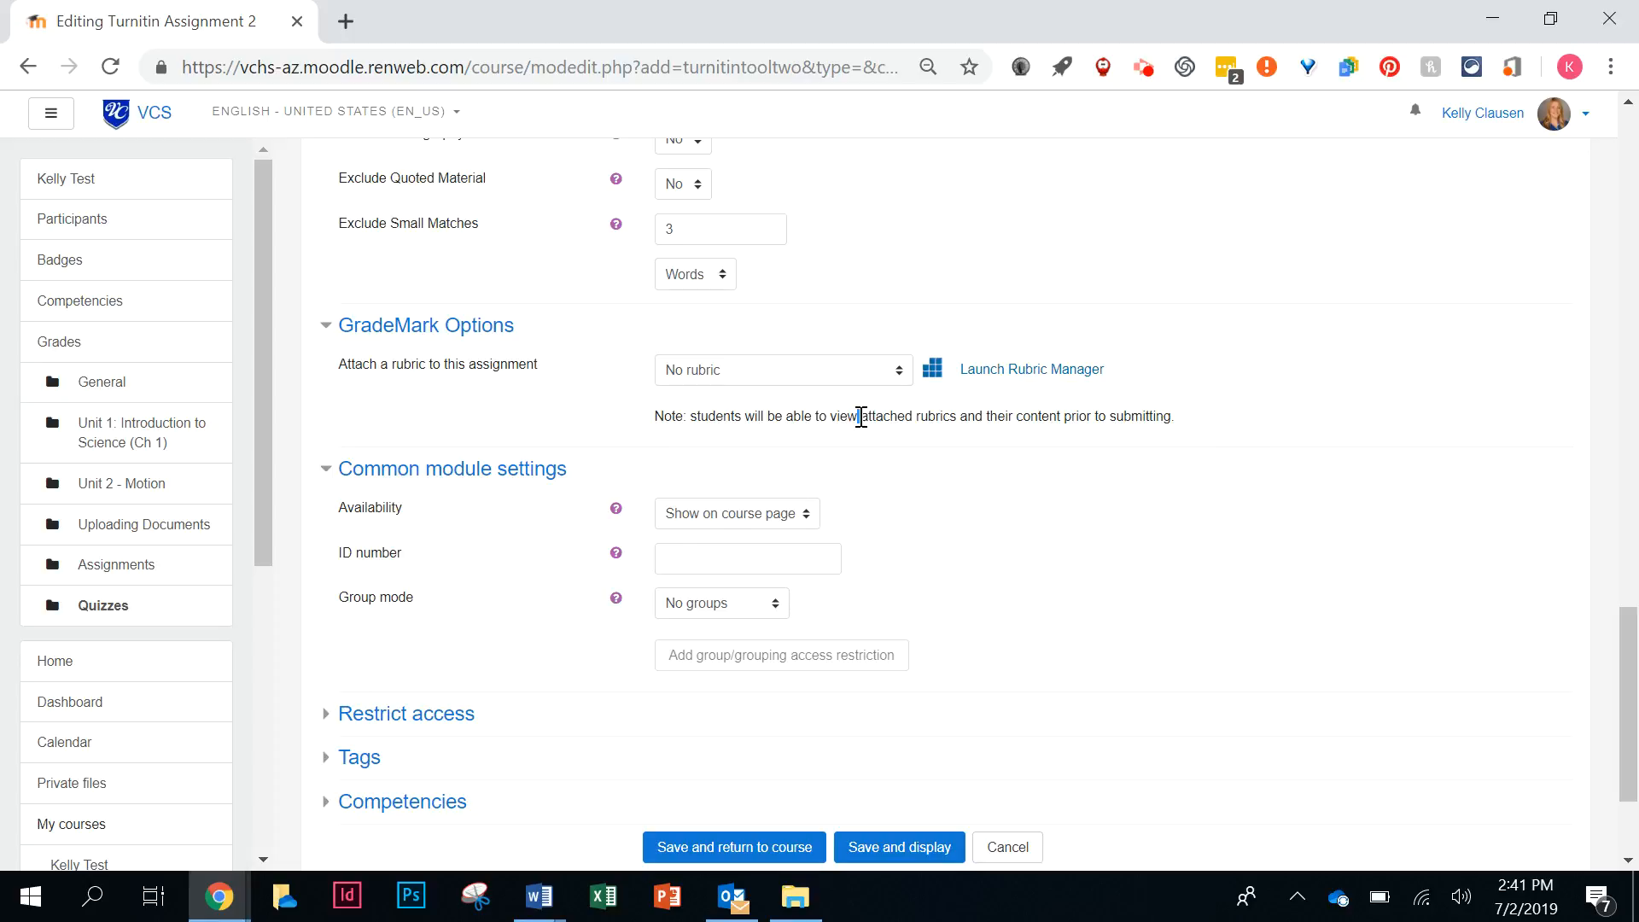
Expand the Restrict access settings and save the Paper #2 assignment, returning to the course page
scroll(862, 417, down, 2)
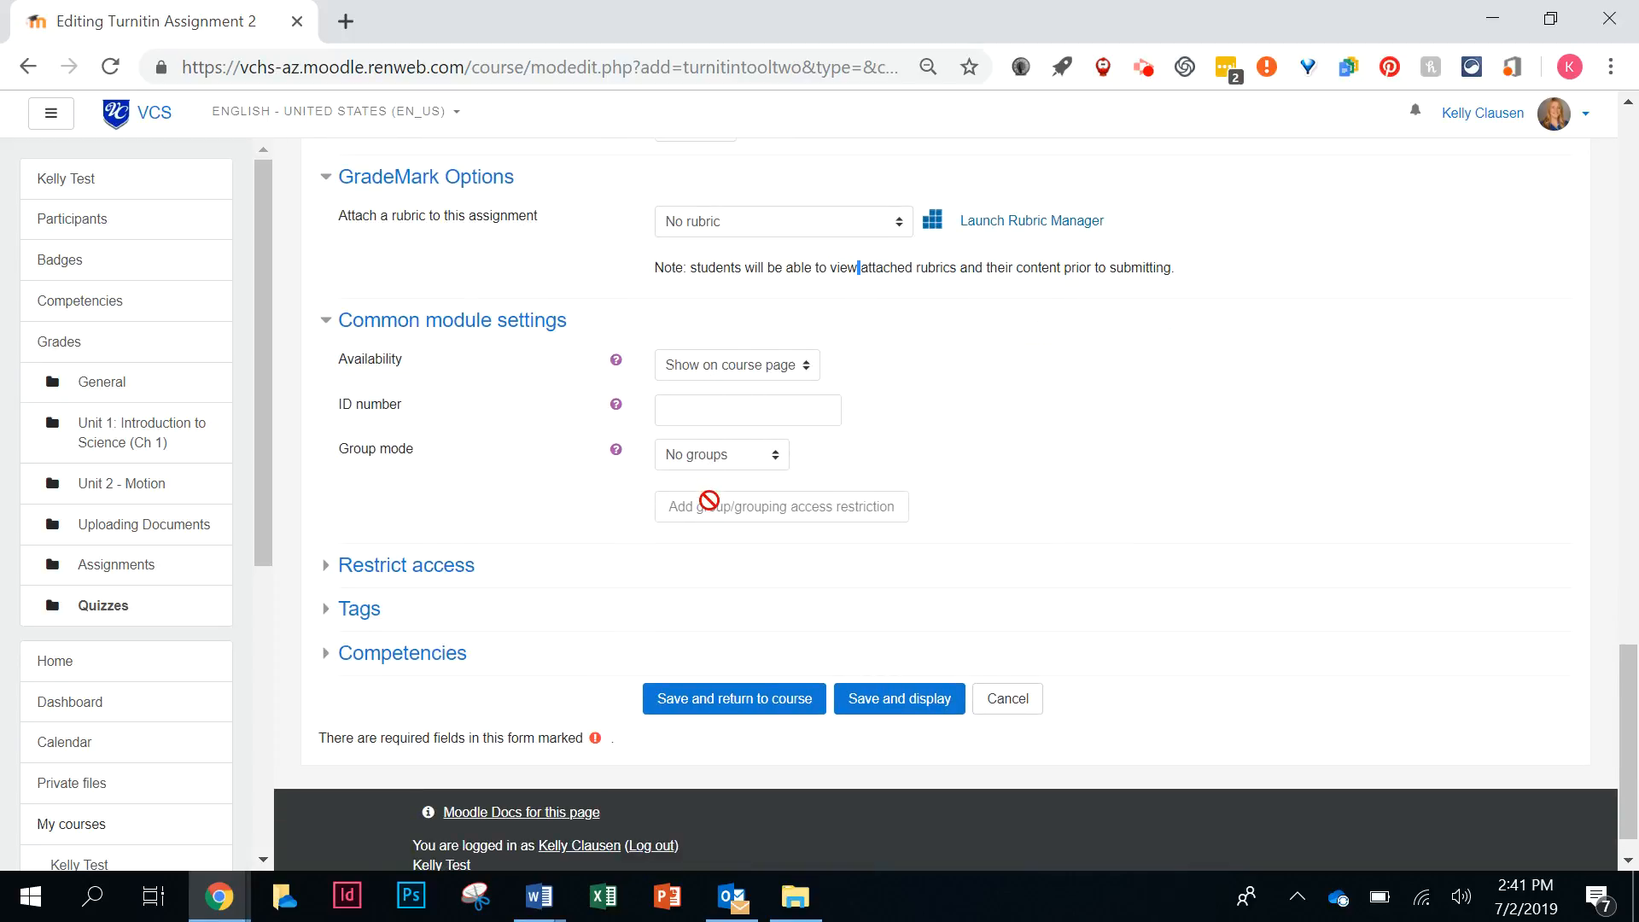
click(432, 570)
scroll(432, 580, down, 2)
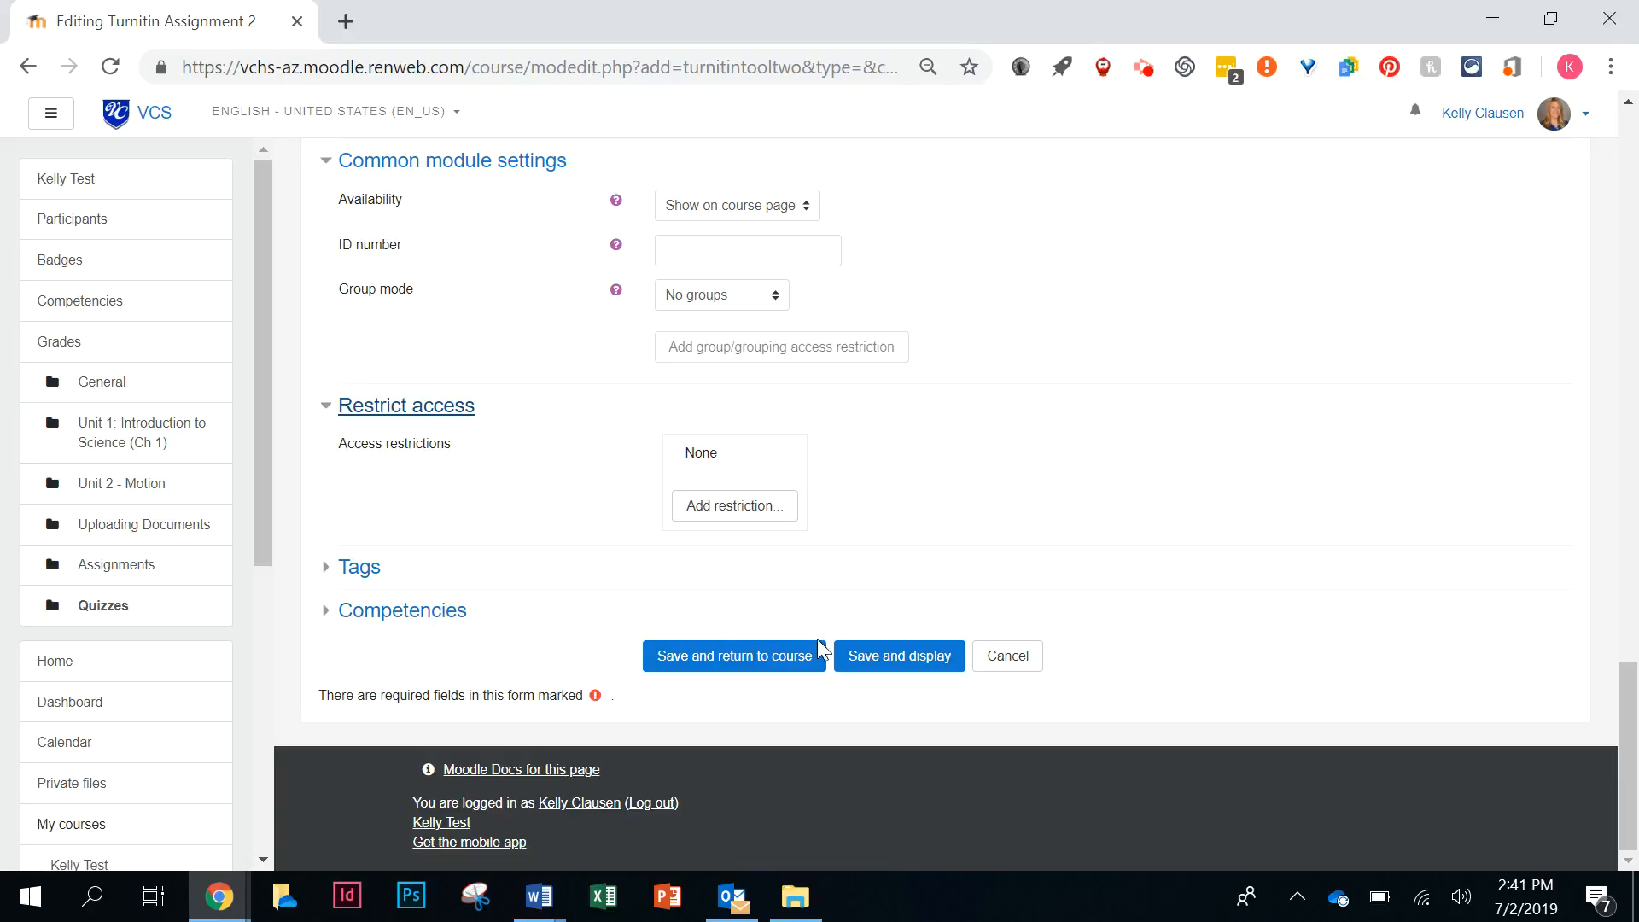
click(816, 664)
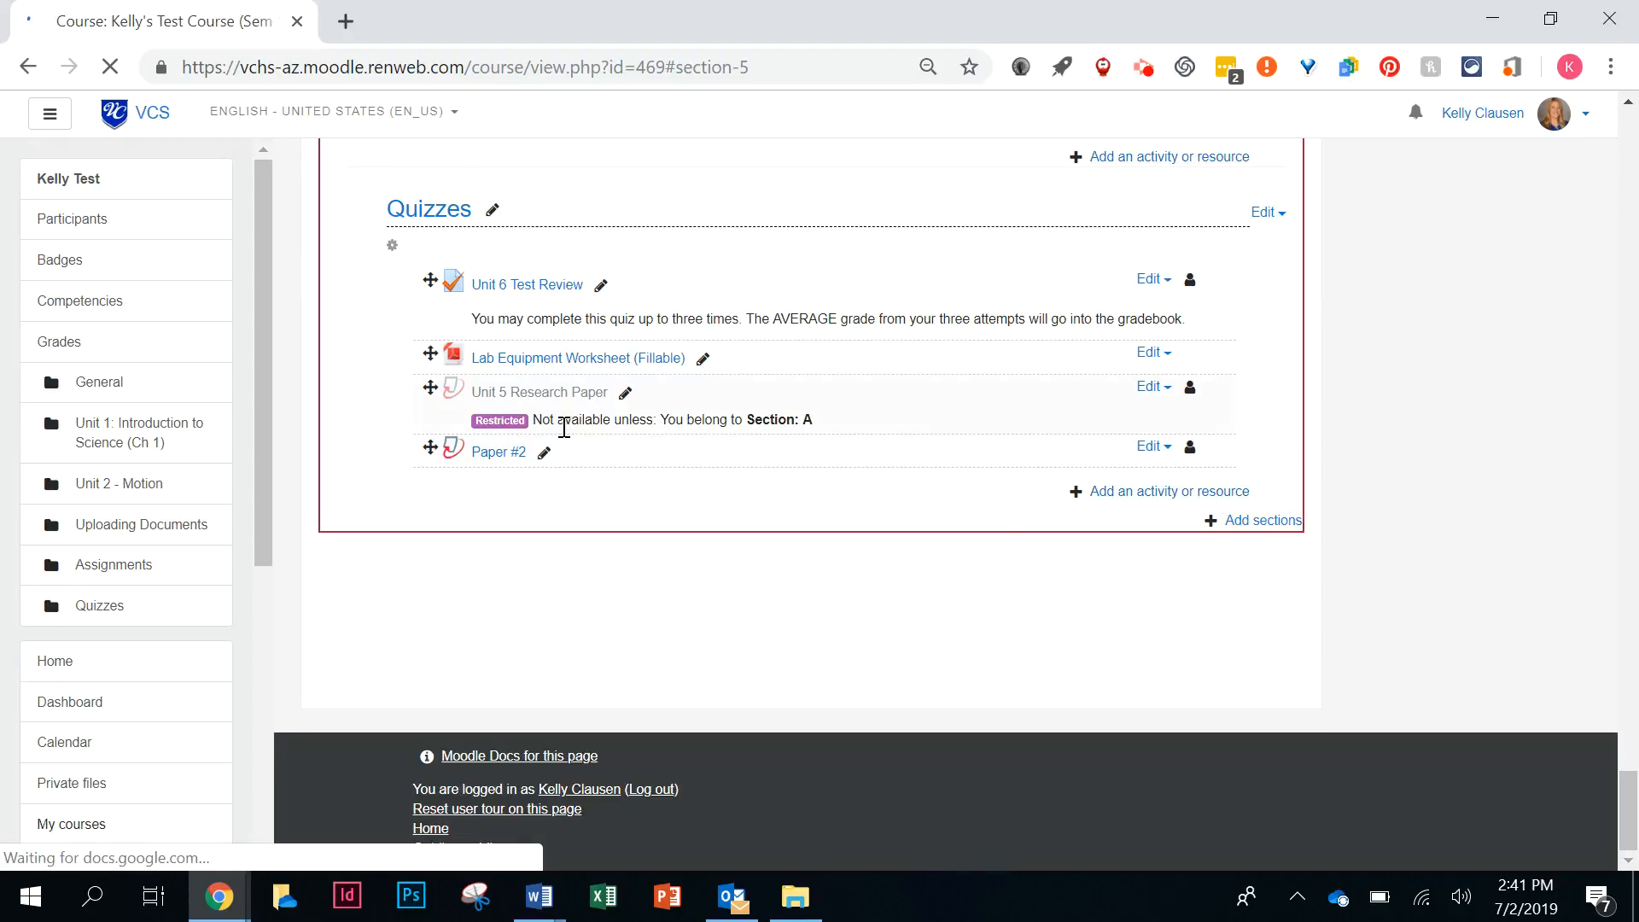
Open Test Paper 2 in the Assignments section and launch the similarity report for the "Fake paper" submission
scroll(560, 385, up, 3)
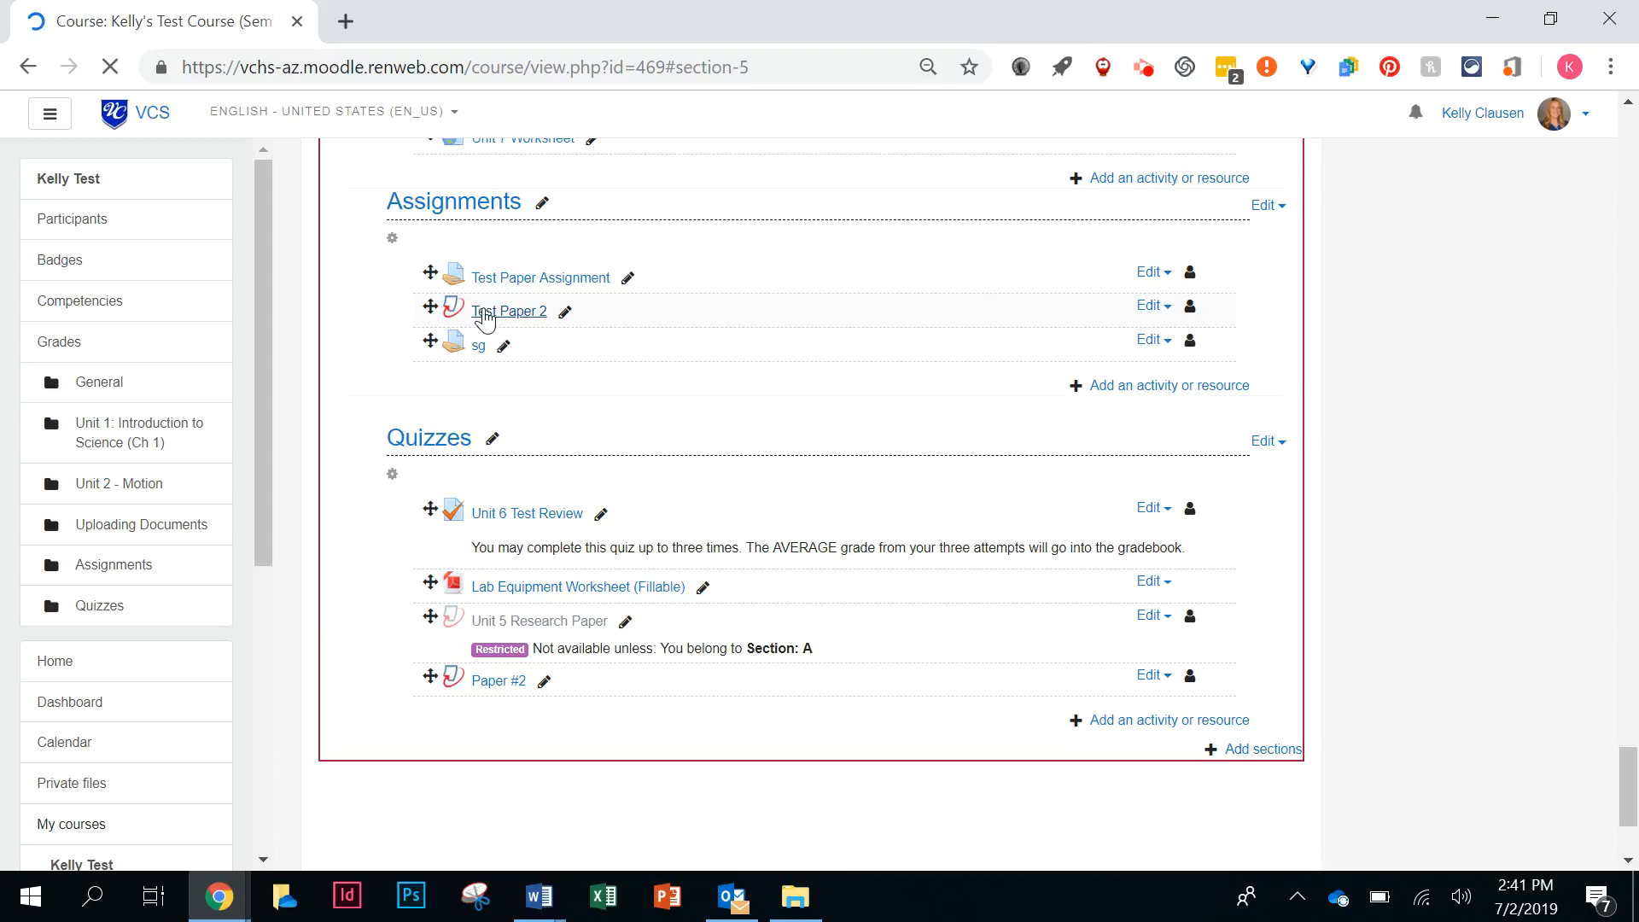
click(484, 318)
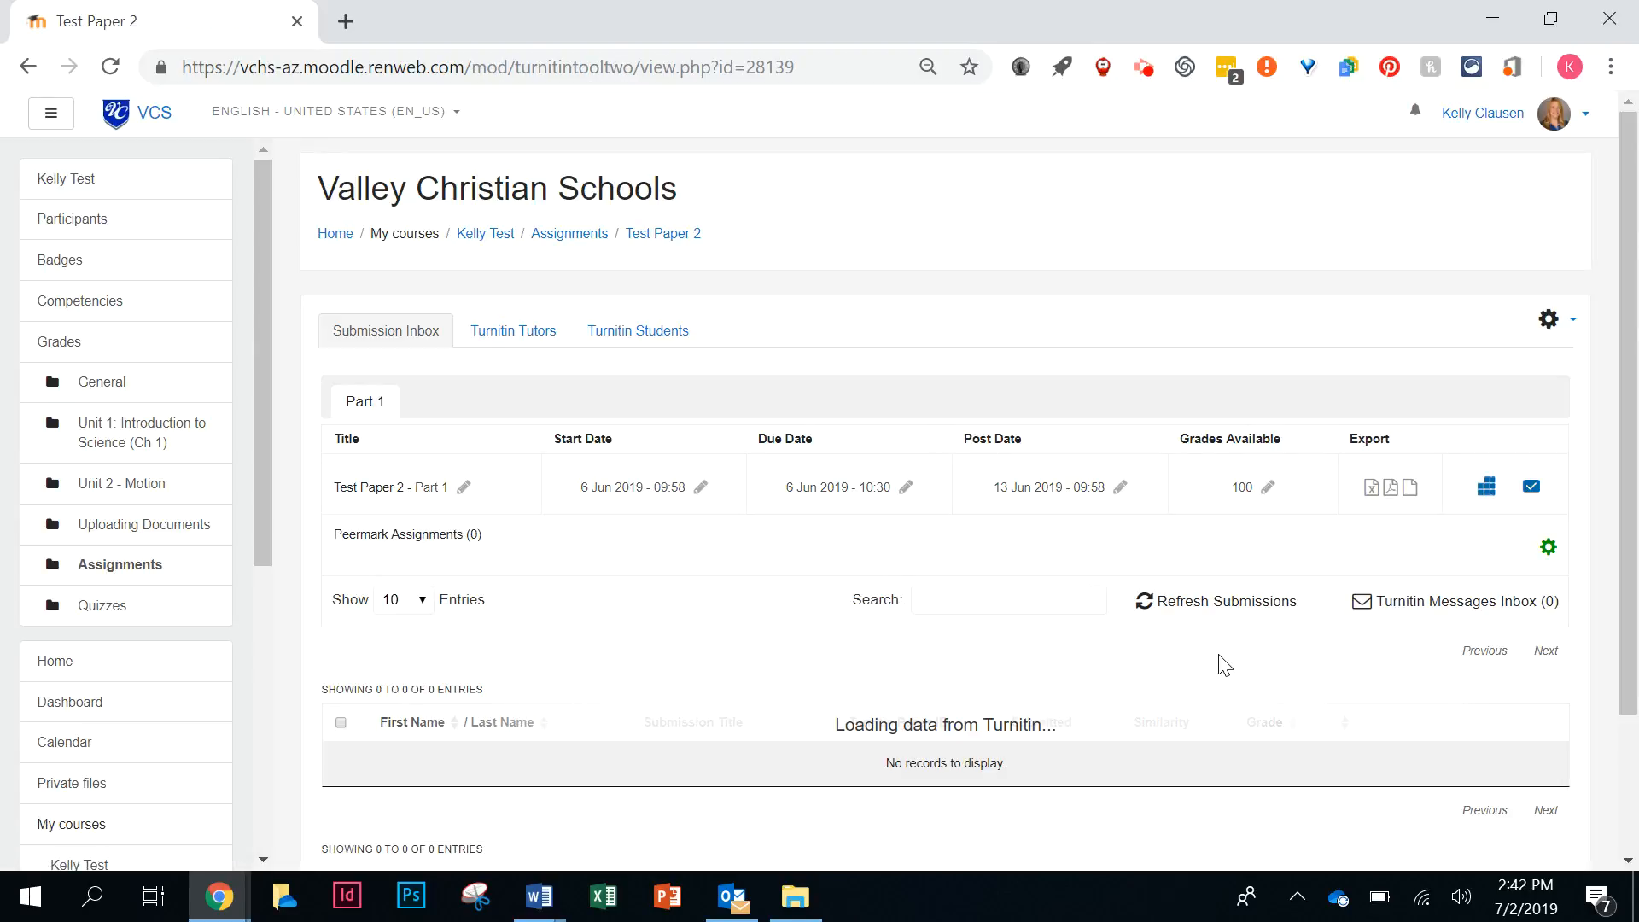
scroll(1225, 666, down, 1)
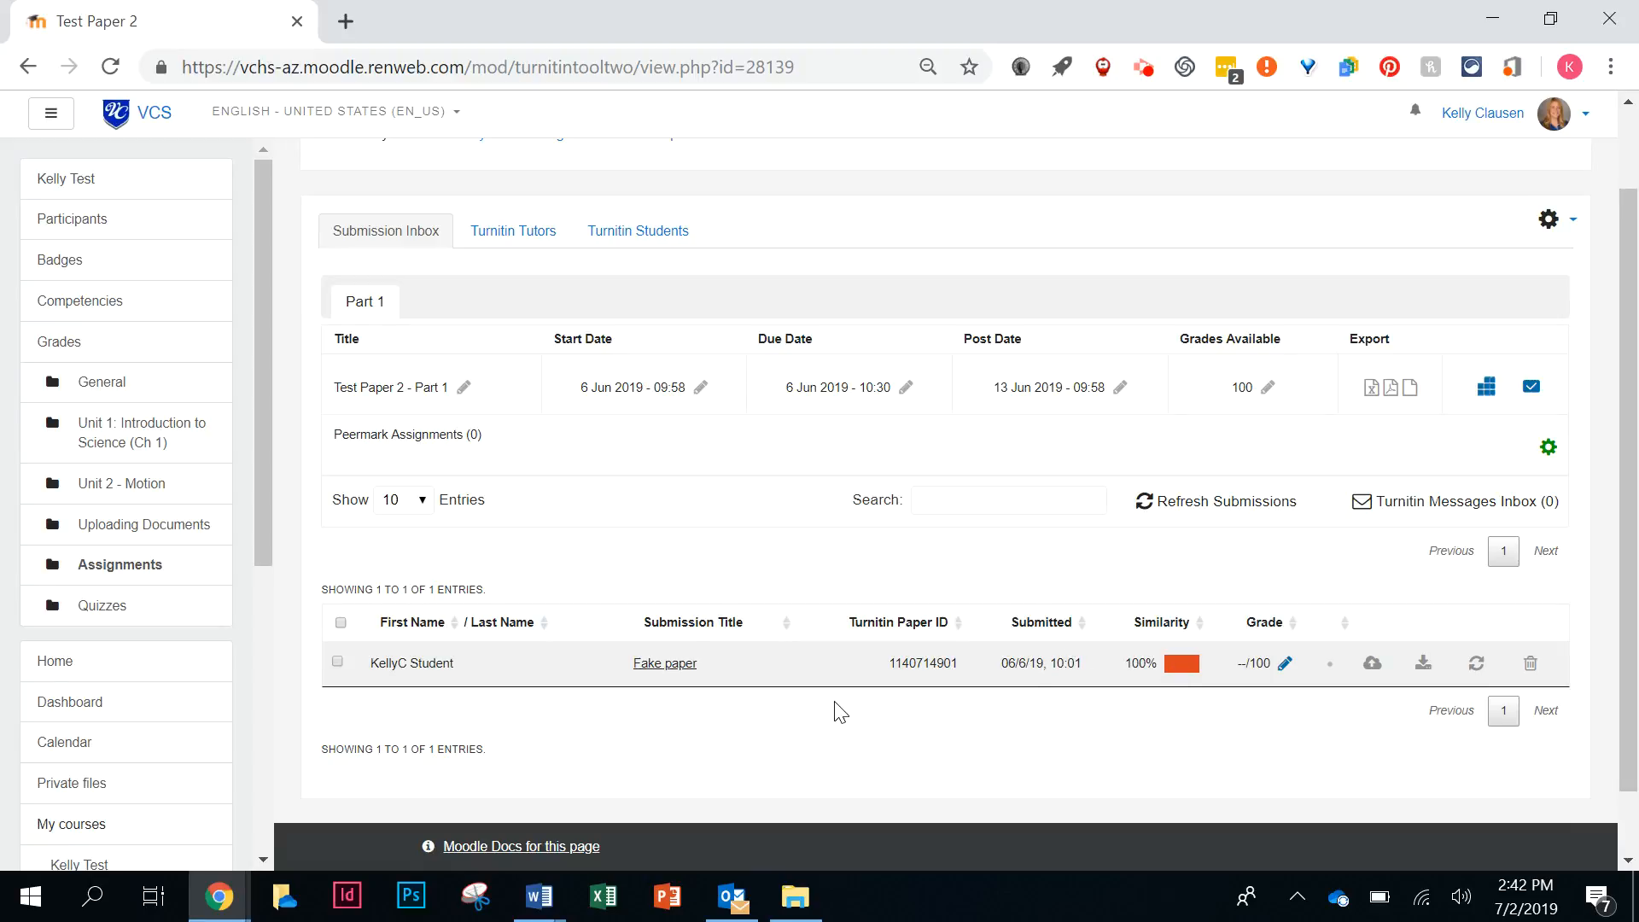
click(1181, 666)
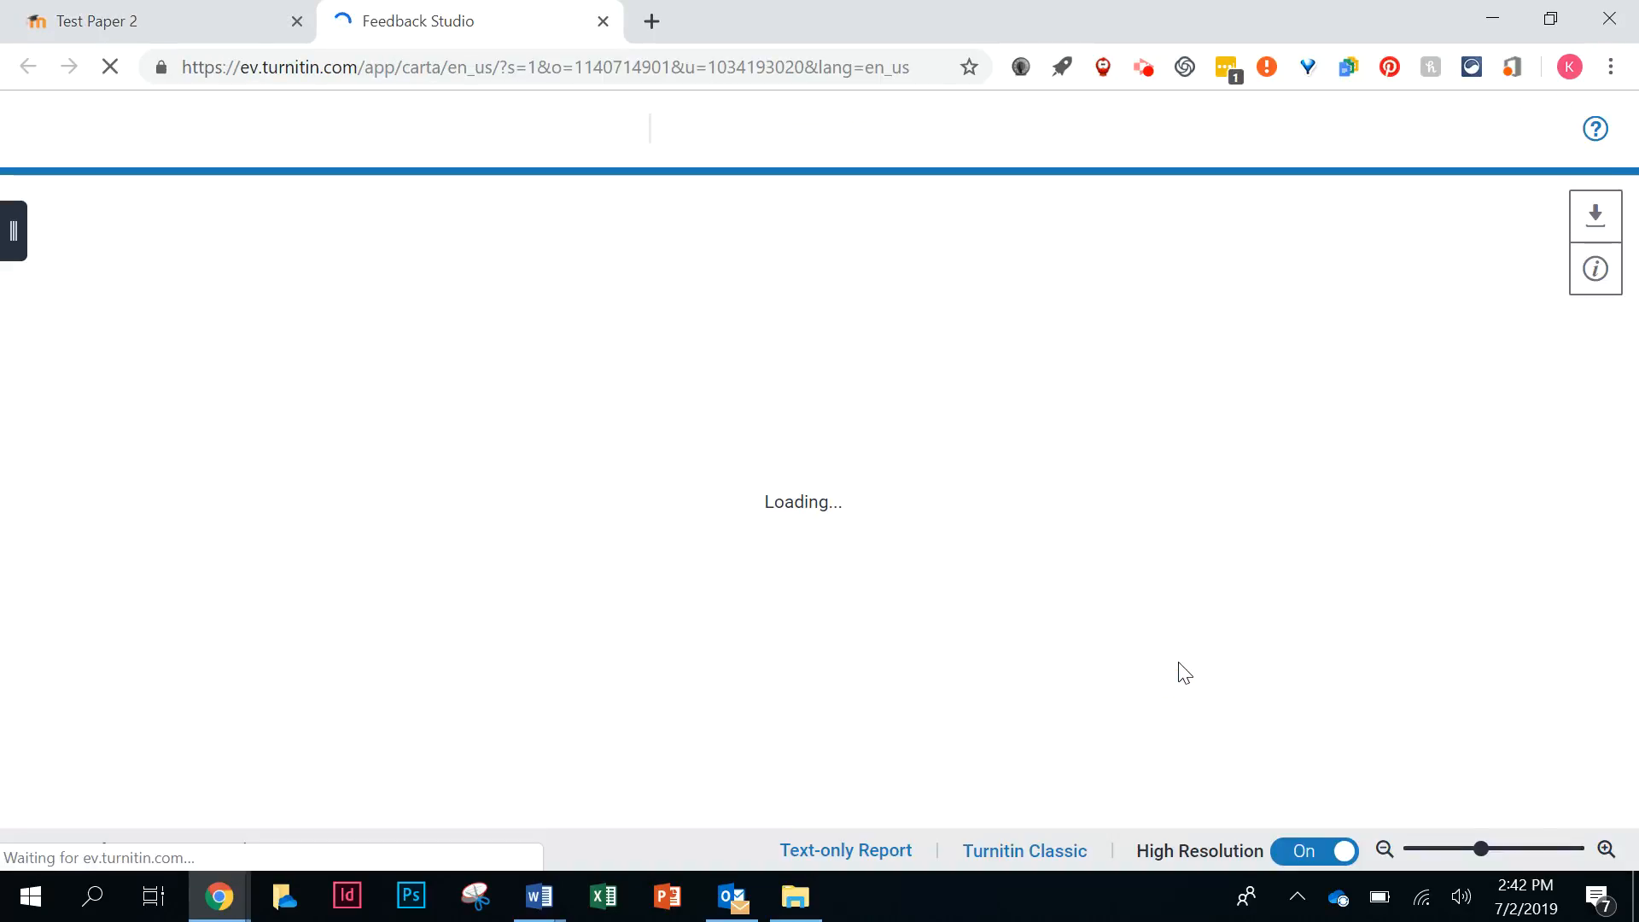
Open the Match Overview and examine the source breakdown of the first match
click(1590, 510)
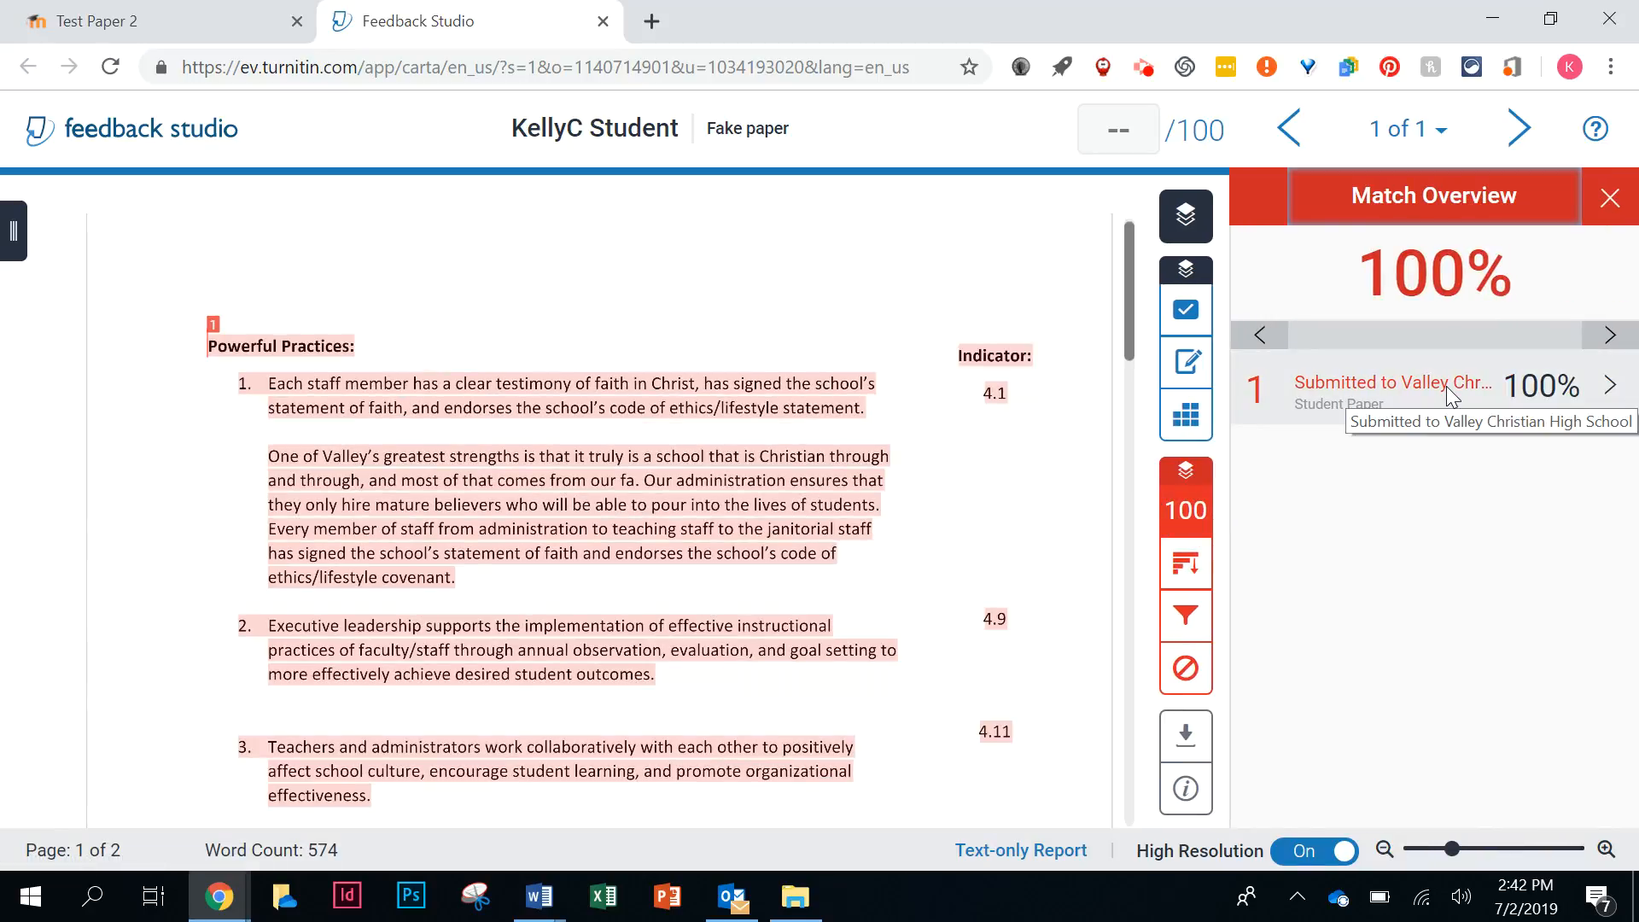
click(1612, 385)
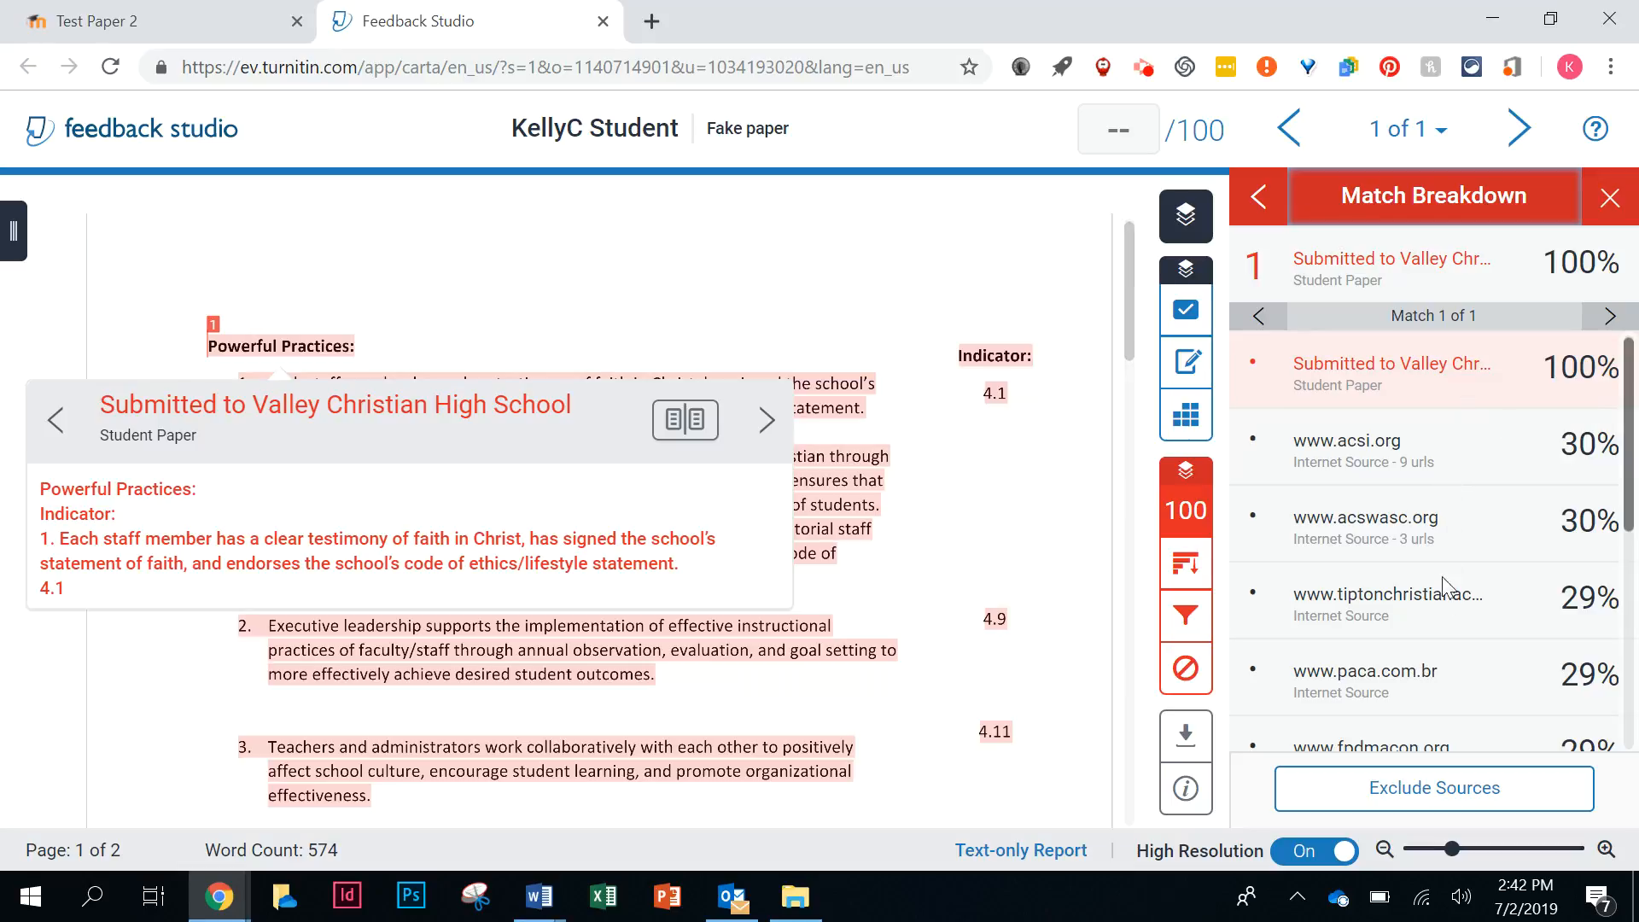
scroll(1433, 698, down, 3)
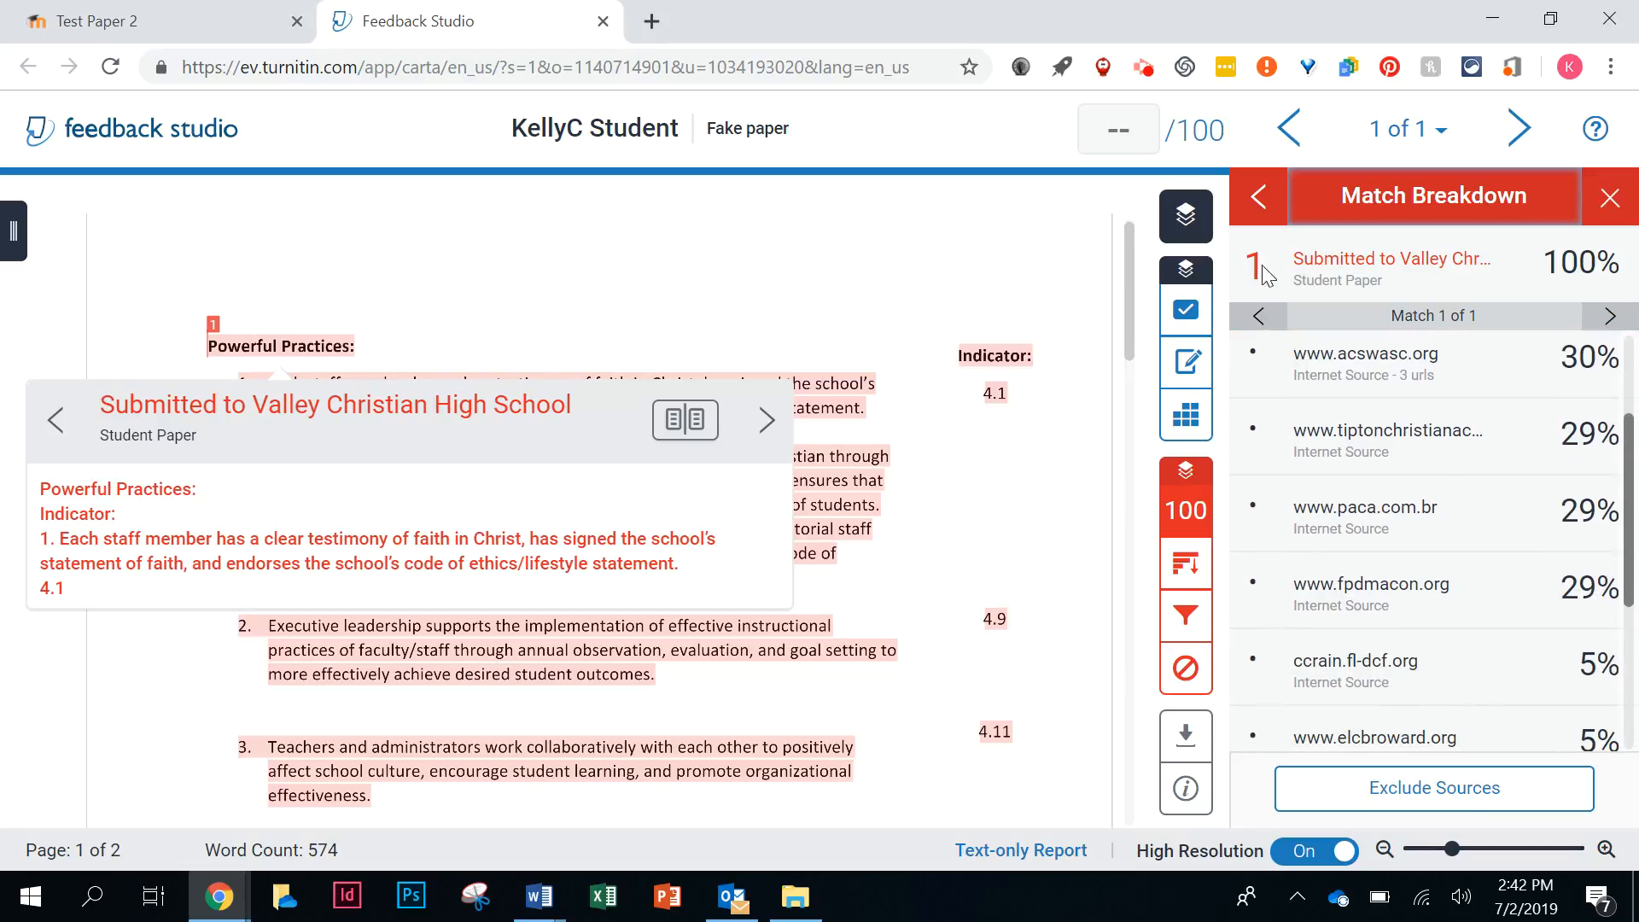
View the Feedback Summary, and switch the QuickMarks set to Punctuation to browse its marks
click(1189, 364)
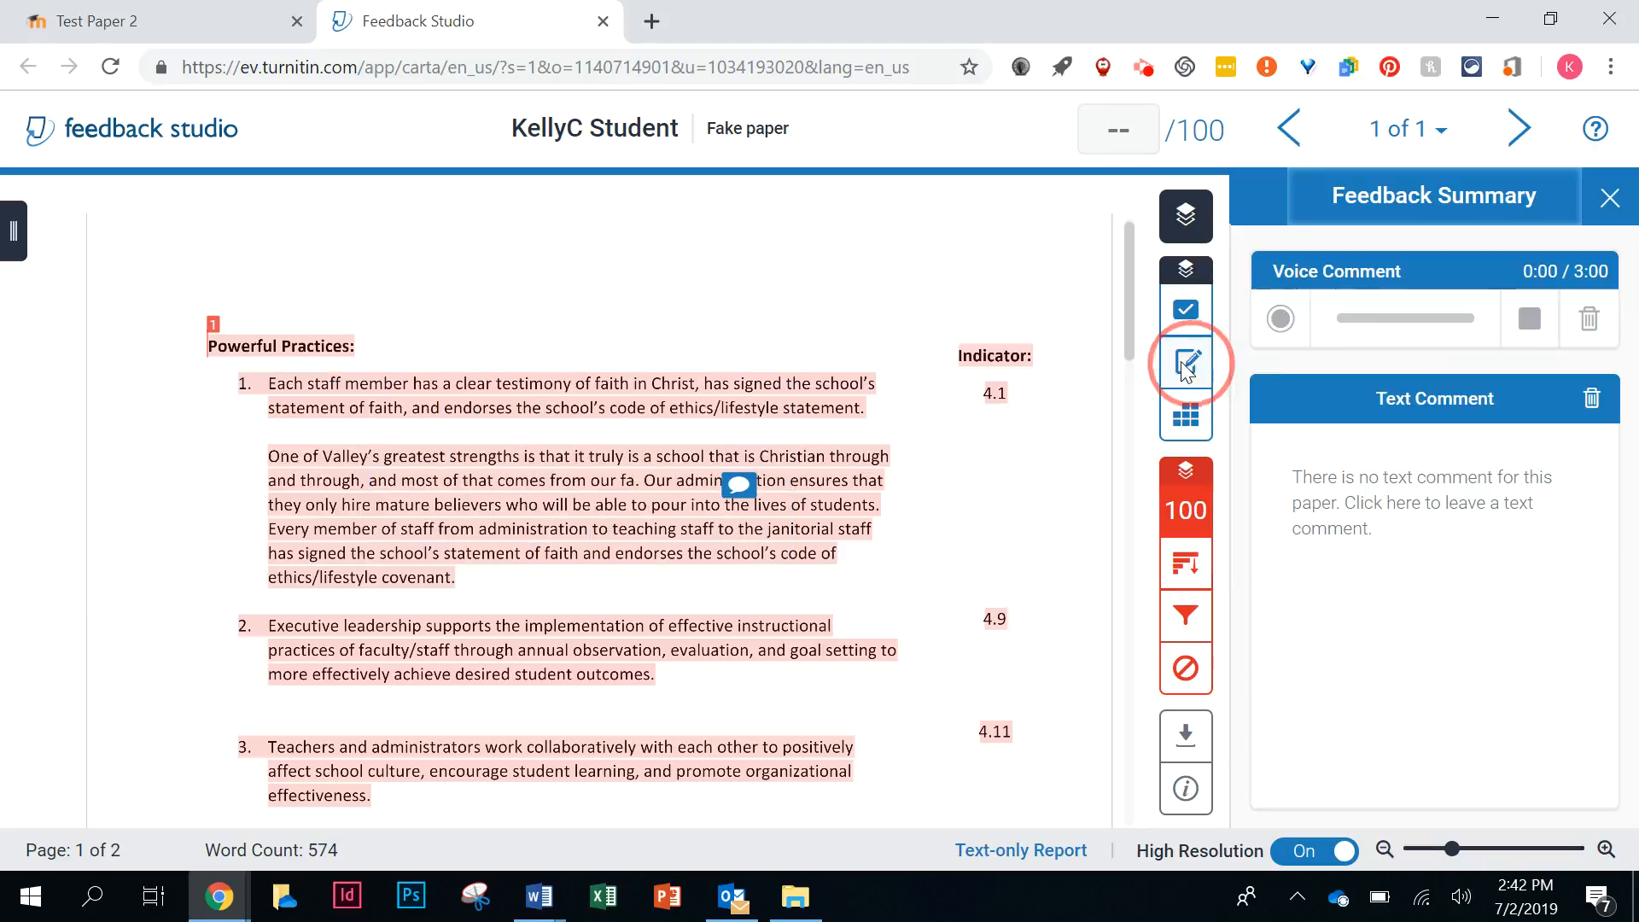
click(1183, 314)
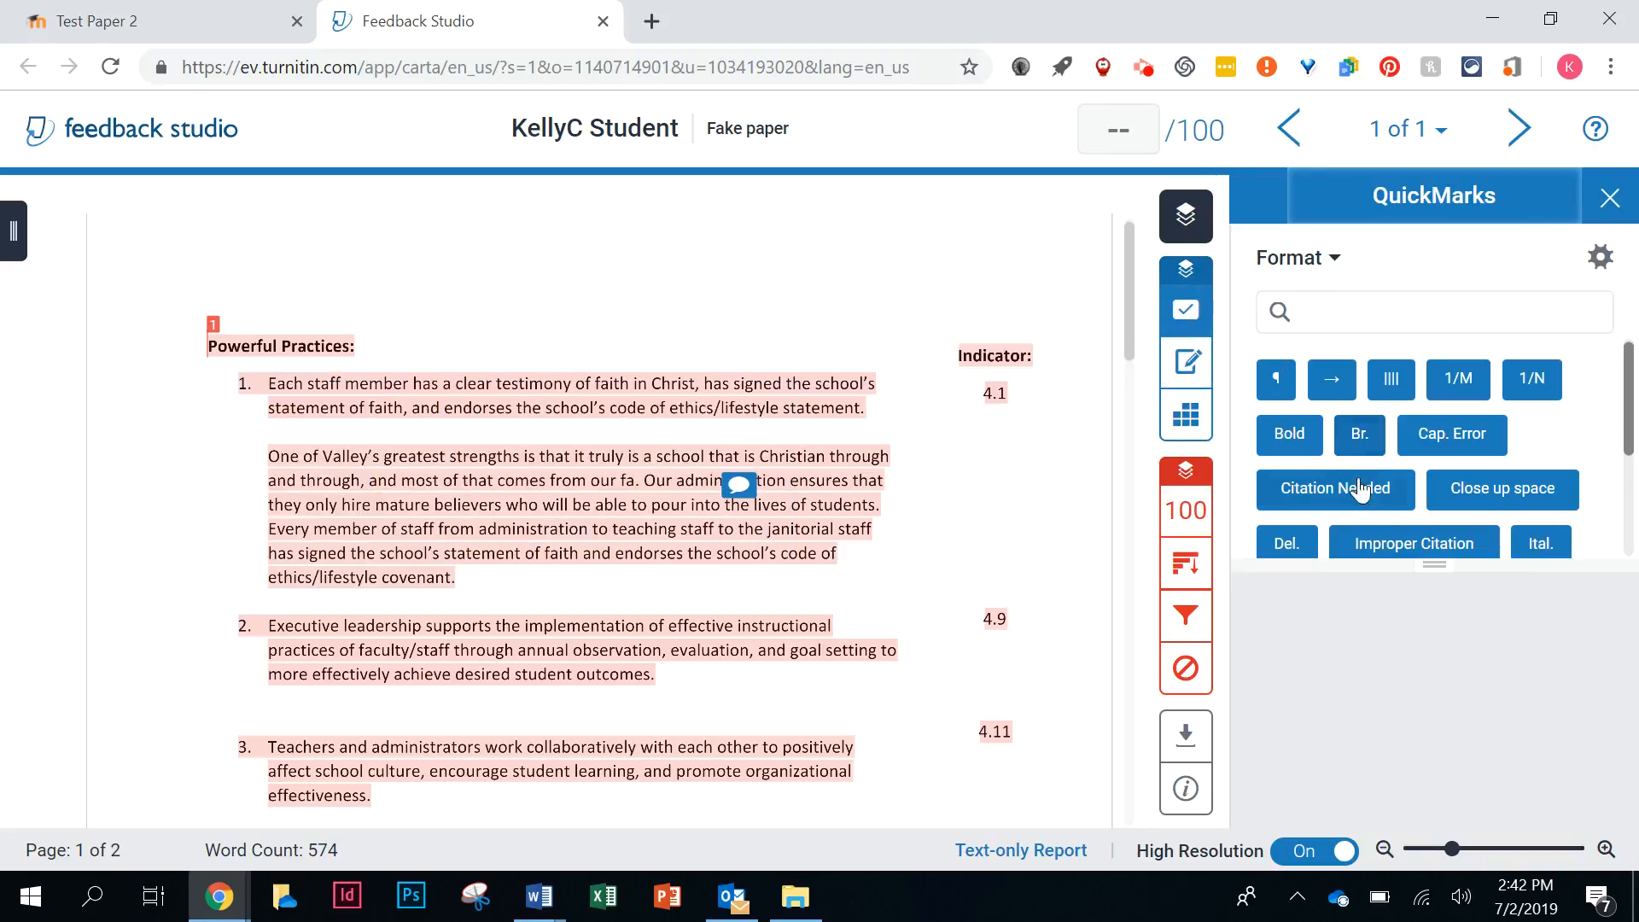
click(1312, 262)
scroll(1366, 674, down, 7)
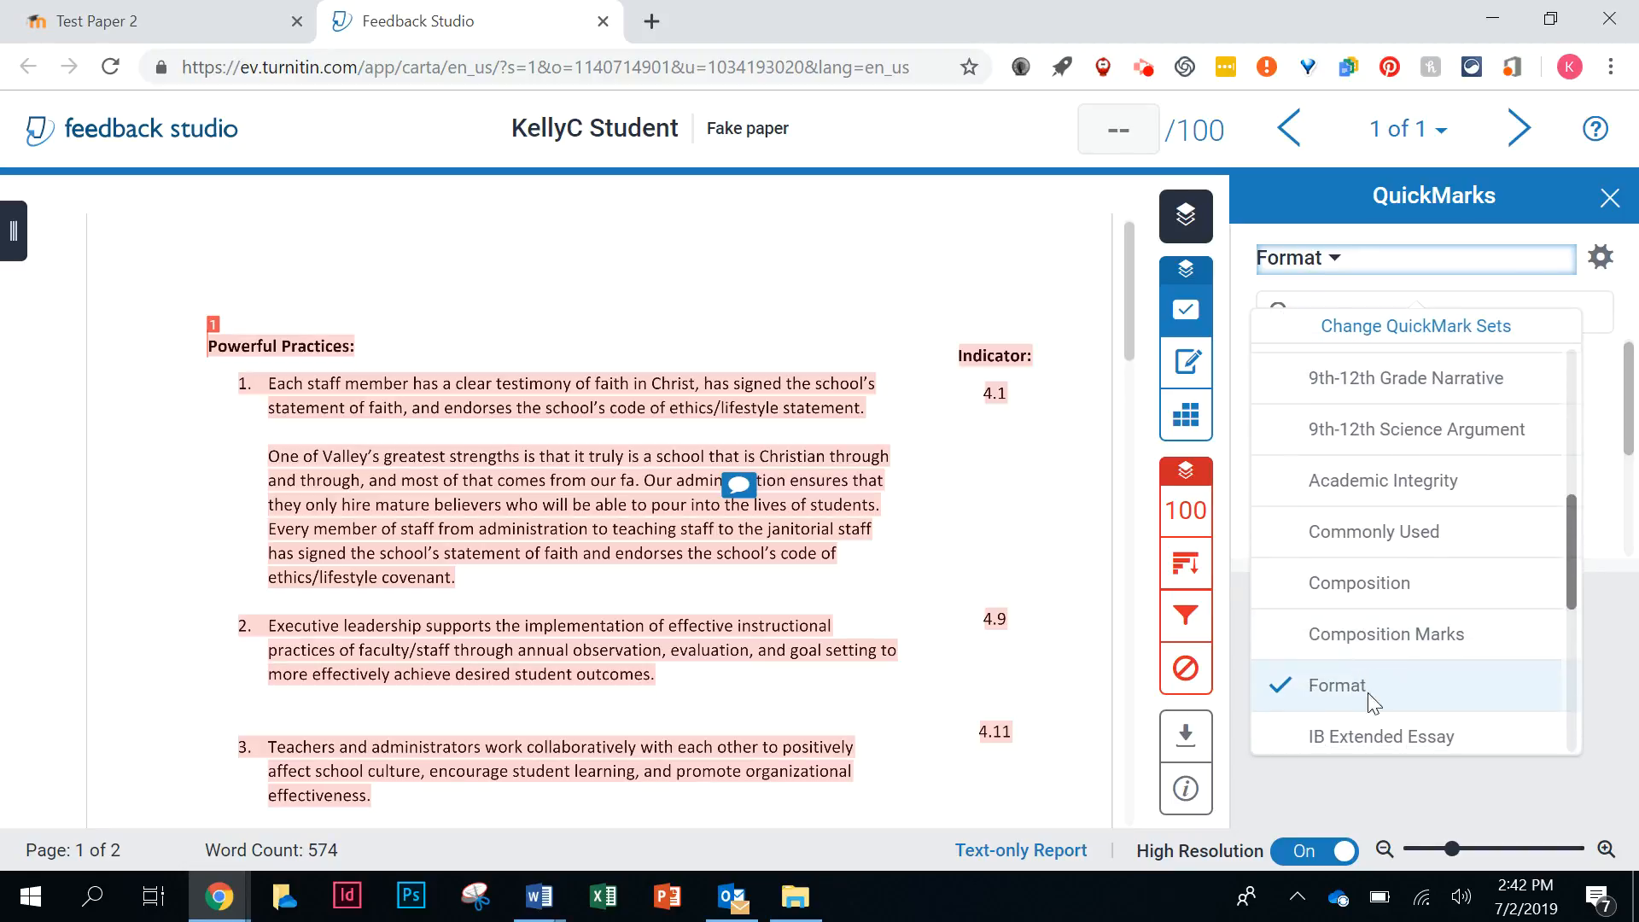
scroll(1370, 696, down, 3)
click(1371, 750)
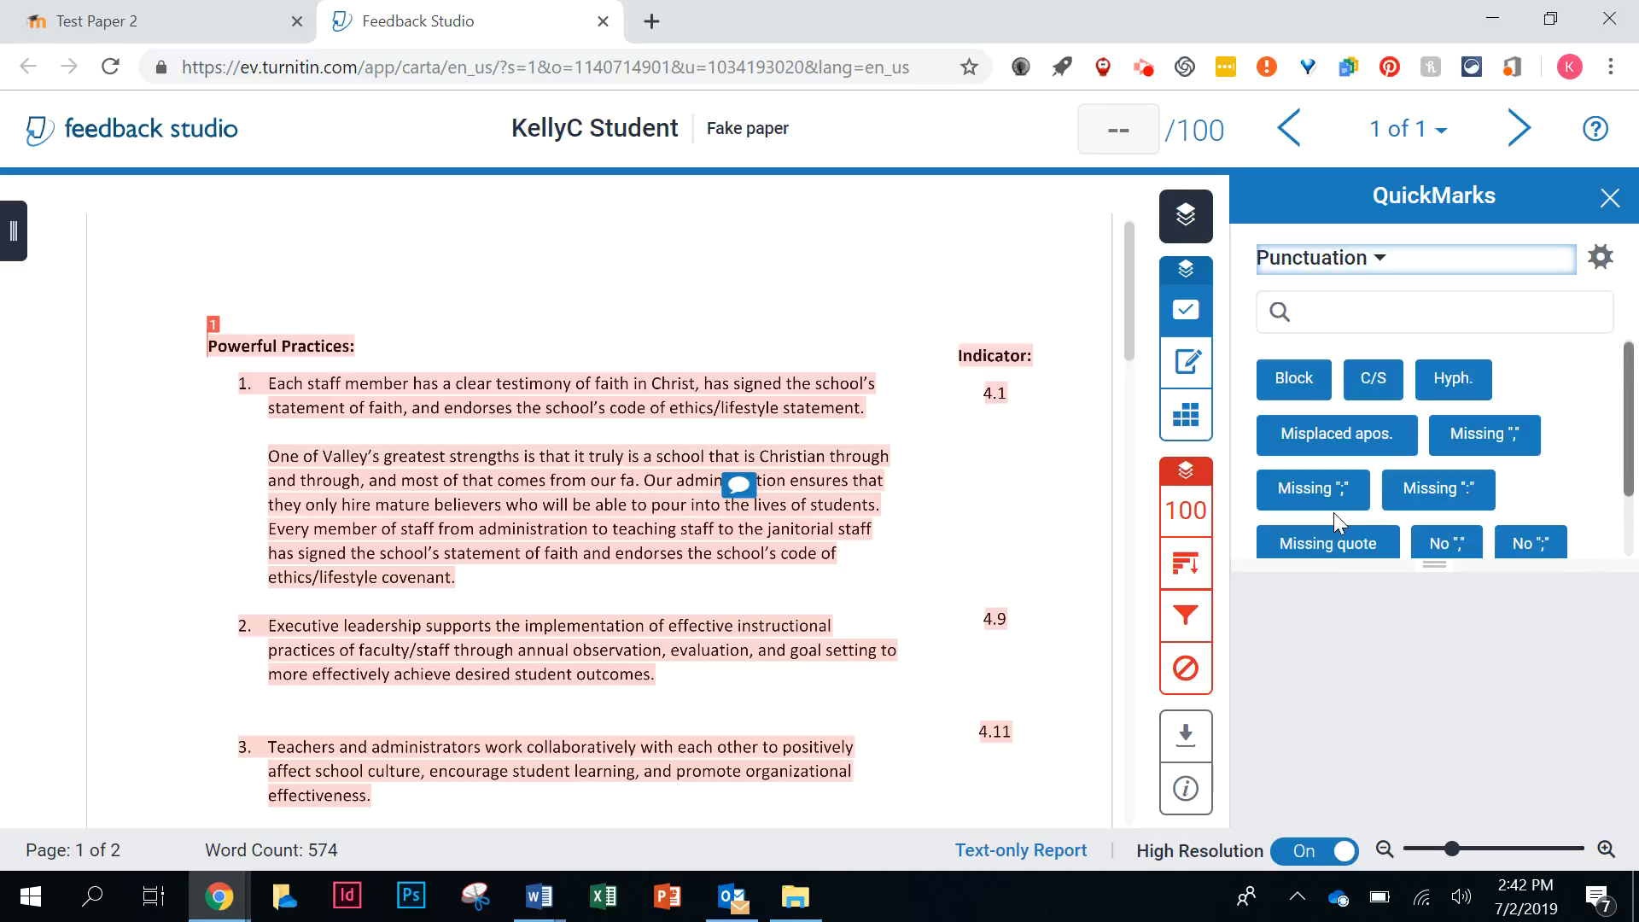
scroll(1381, 466, down, 1)
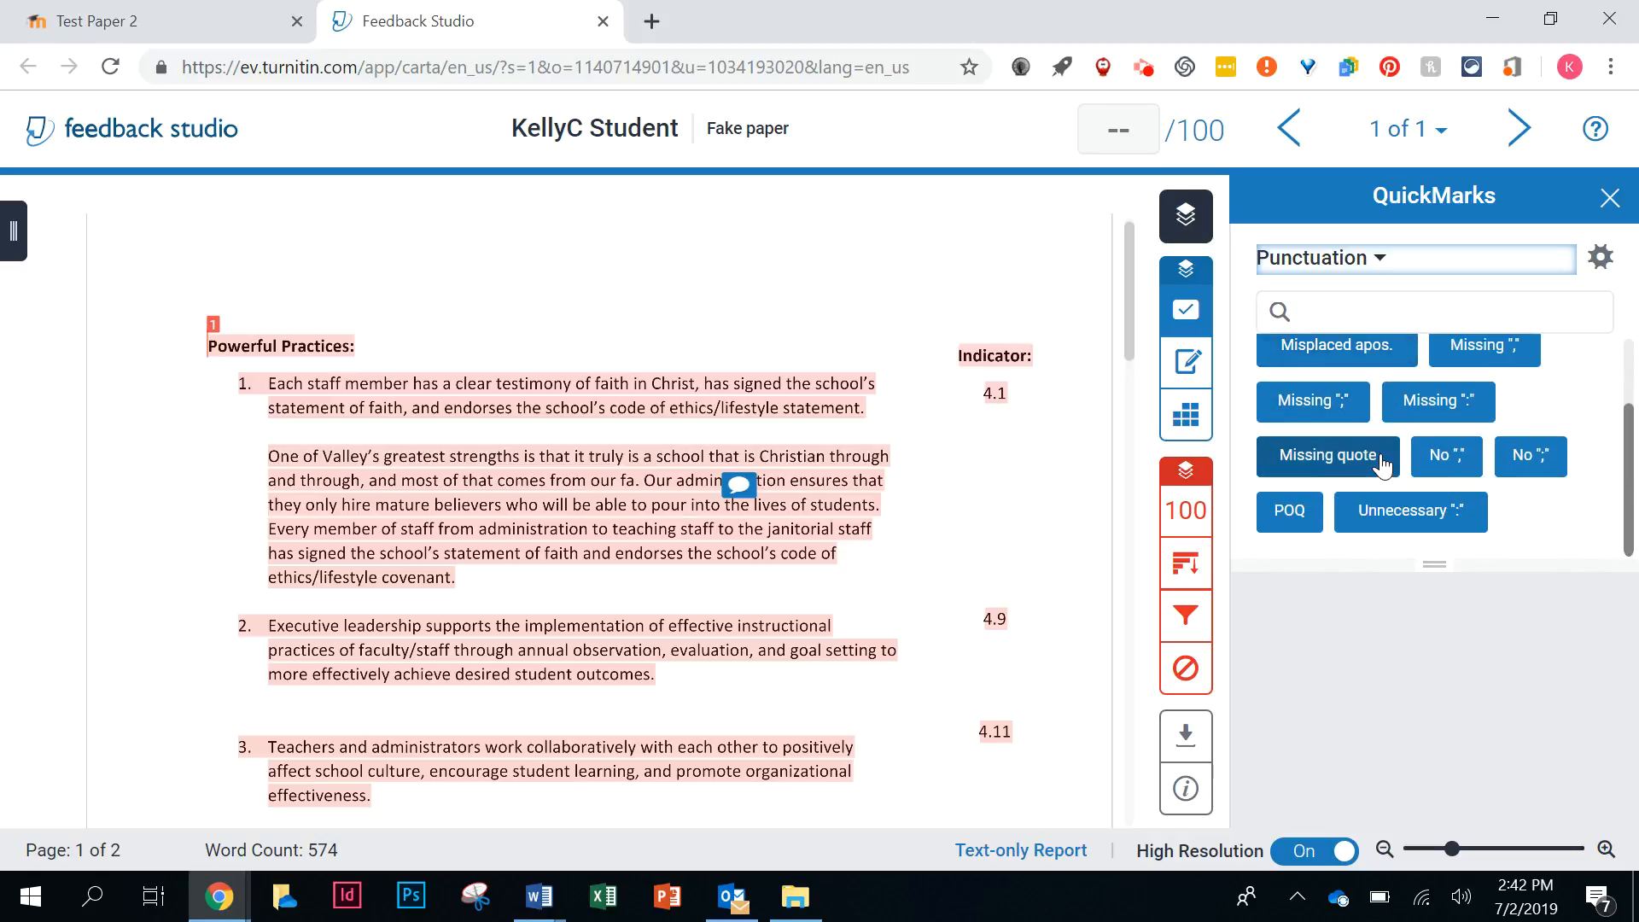